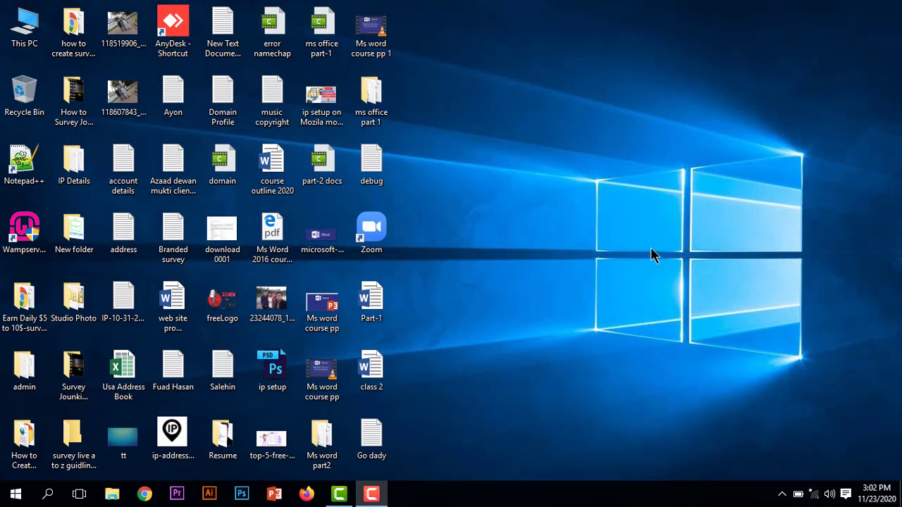
- Refresh the desktop repeatedly from its right-click shortcut menu
{"action": "right_click", "coordinate": [481, 146]}
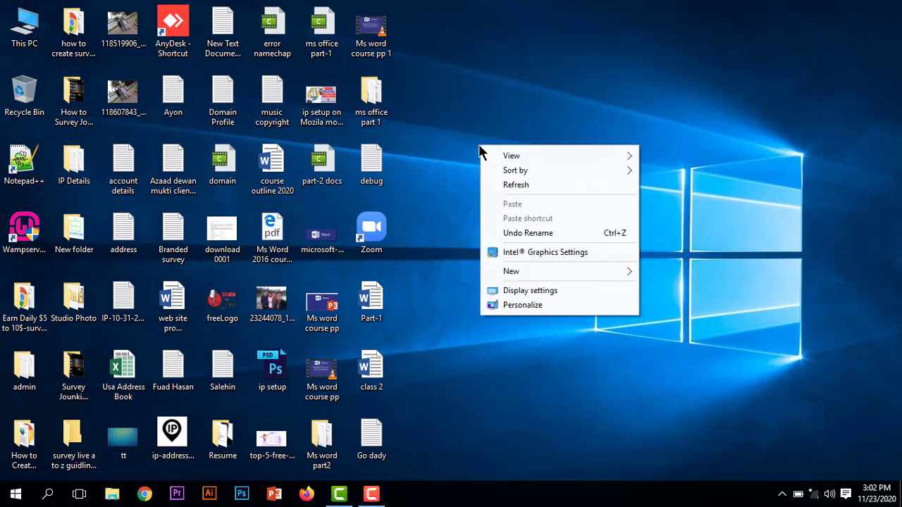
{"action": "left_click", "coordinate": [518, 184]}
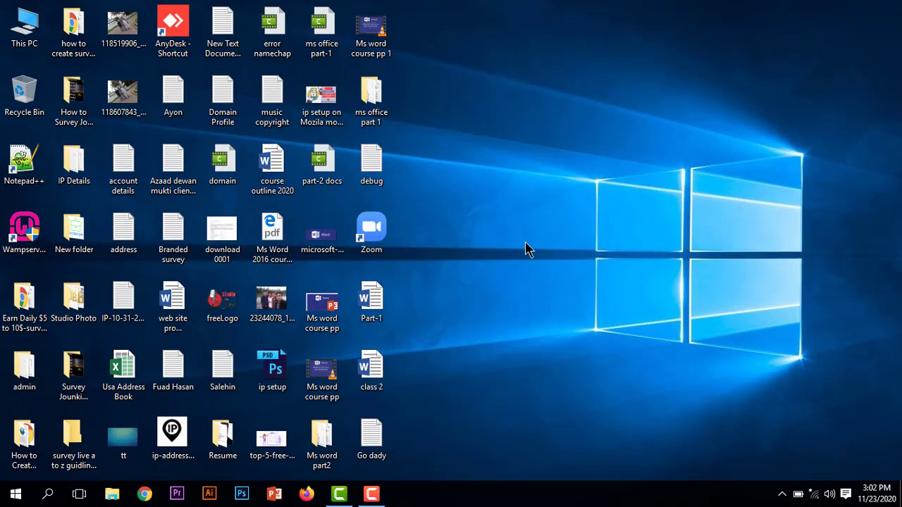
{"action": "right_click", "coordinate": [515, 98]}
{"action": "right_click", "coordinate": [514, 111]}
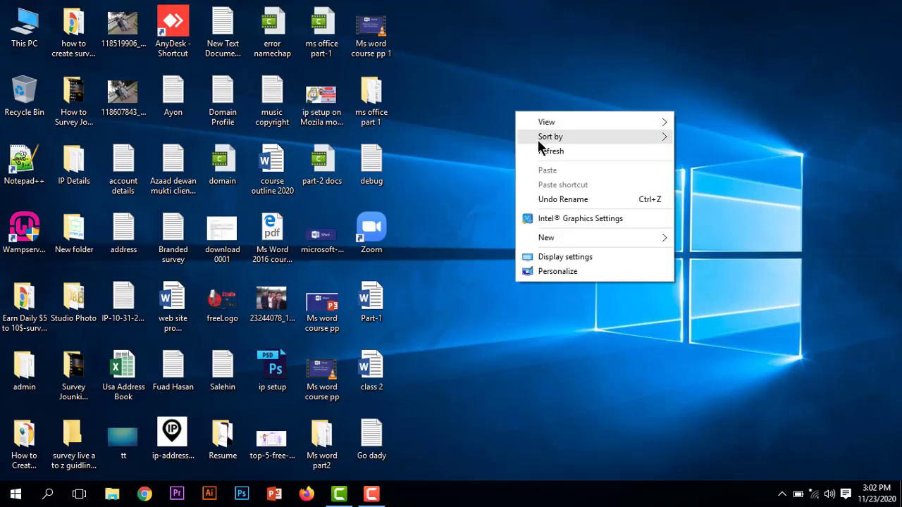
{"action": "left_click", "coordinate": [545, 151]}
{"action": "right_click", "coordinate": [518, 105]}
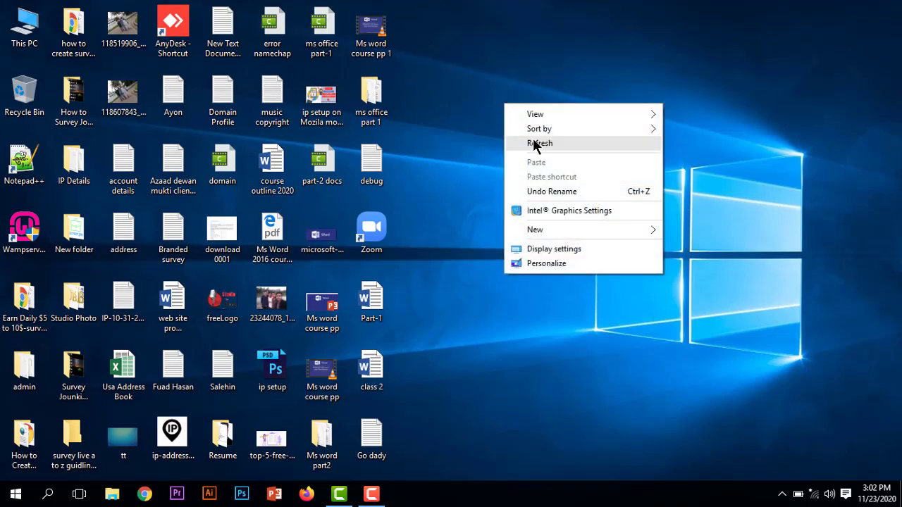
{"action": "left_click", "coordinate": [534, 146]}
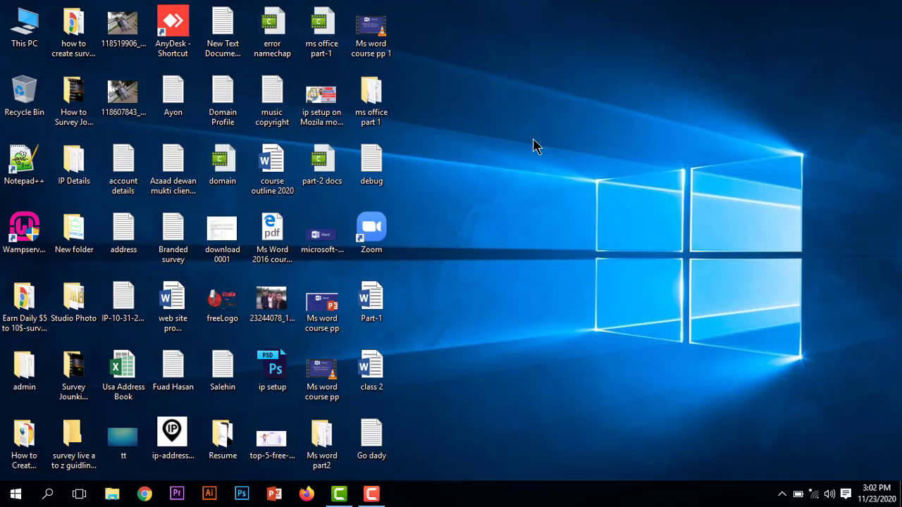
{"action": "right_click", "coordinate": [506, 115]}
{"action": "left_click", "coordinate": [541, 157]}
{"action": "right_click", "coordinate": [510, 133]}
{"action": "left_click", "coordinate": [546, 176]}
{"action": "right_click", "coordinate": [509, 151]}
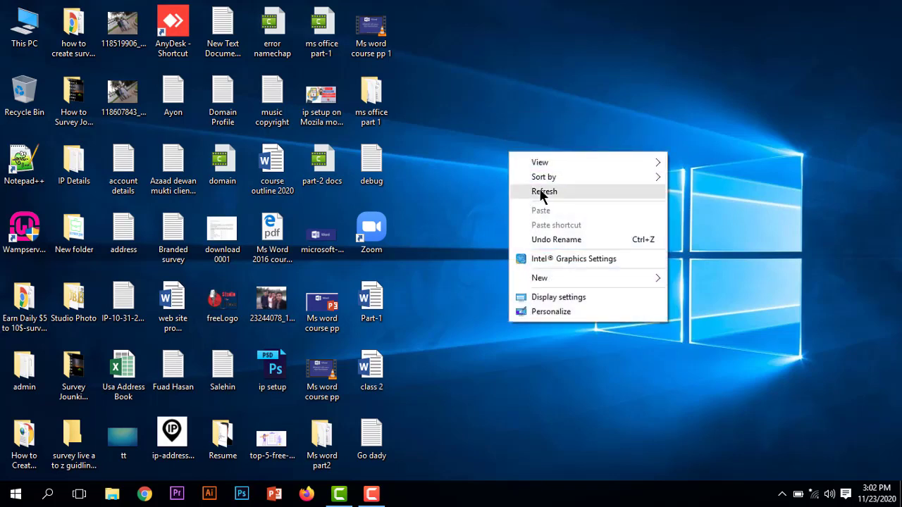
{"action": "left_click", "coordinate": [541, 191]}
{"action": "right_click", "coordinate": [510, 153]}
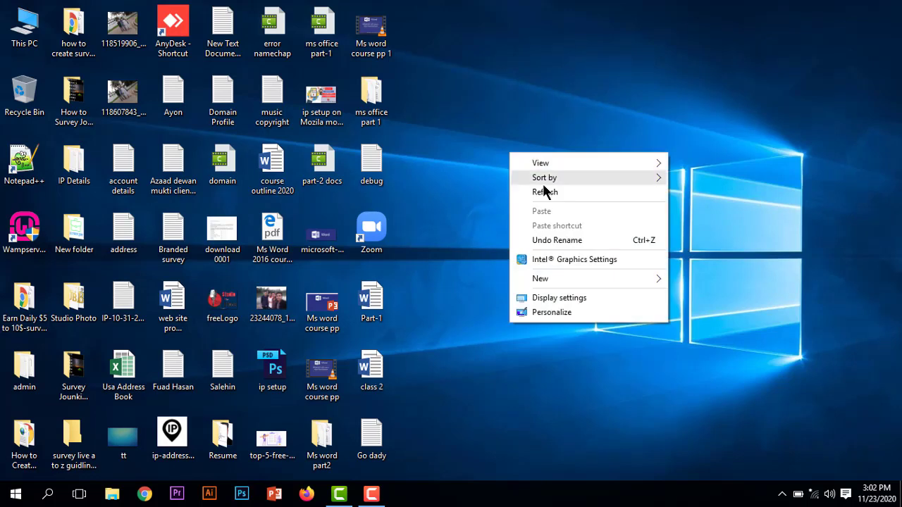
{"action": "left_click", "coordinate": [546, 193]}
{"action": "right_click", "coordinate": [515, 156]}
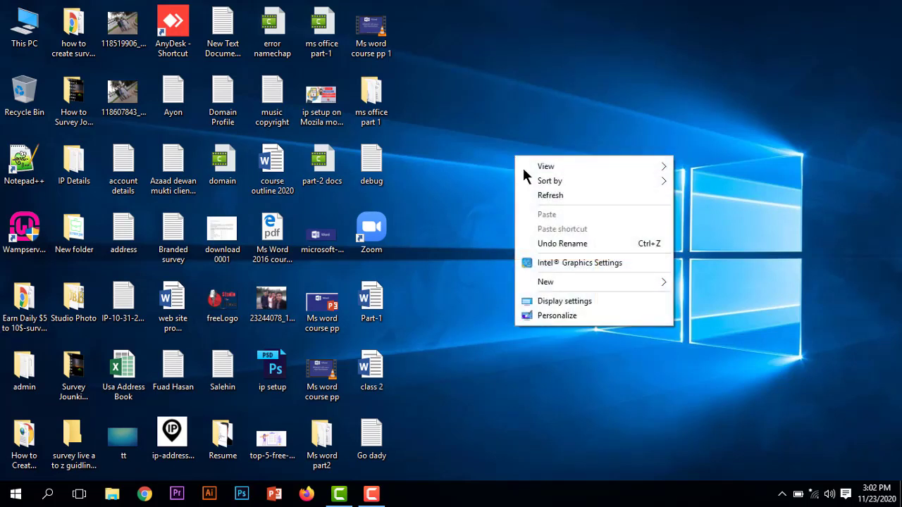
{"action": "left_click", "coordinate": [544, 195]}
{"action": "right_click", "coordinate": [507, 157]}
{"action": "left_click", "coordinate": [568, 196]}
{"action": "right_click", "coordinate": [544, 157]}
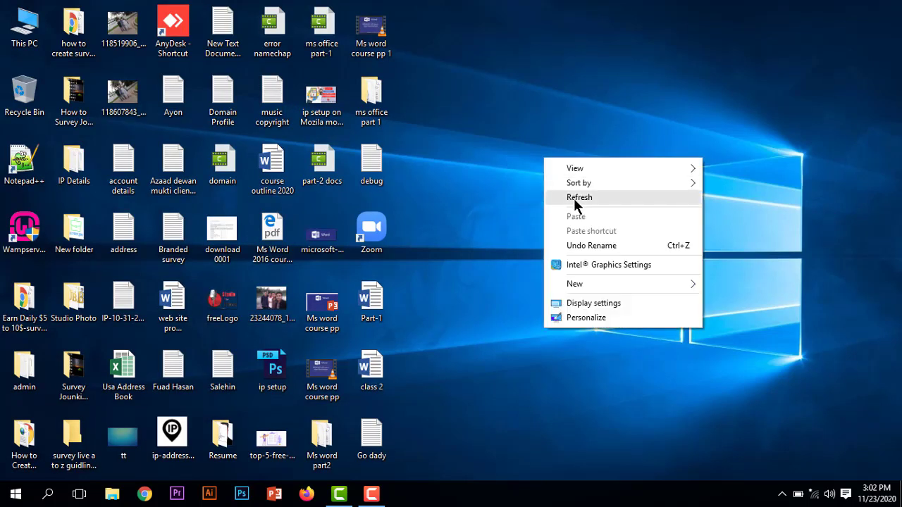
{"action": "left_click", "coordinate": [573, 199]}
{"action": "right_click", "coordinate": [534, 167]}
{"action": "left_click", "coordinate": [562, 204]}
{"action": "right_click", "coordinate": [518, 163]}
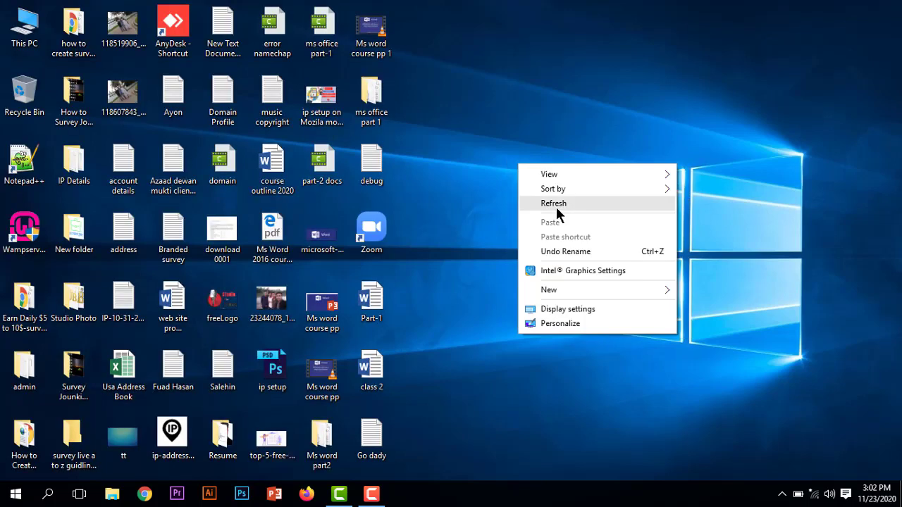
{"action": "left_click", "coordinate": [556, 207]}
{"action": "right_click", "coordinate": [487, 160]}
{"action": "left_click", "coordinate": [513, 195]}
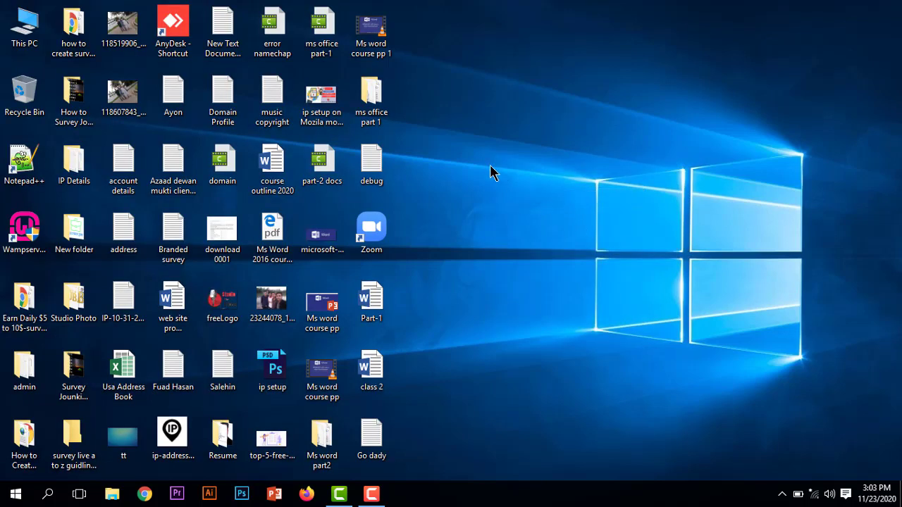
{"action": "right_click", "coordinate": [491, 167]}
{"action": "left_click", "coordinate": [526, 206]}
- Launch Word 2016 from the Start menu and create a blank document
{"action": "left_click", "coordinate": [16, 495]}
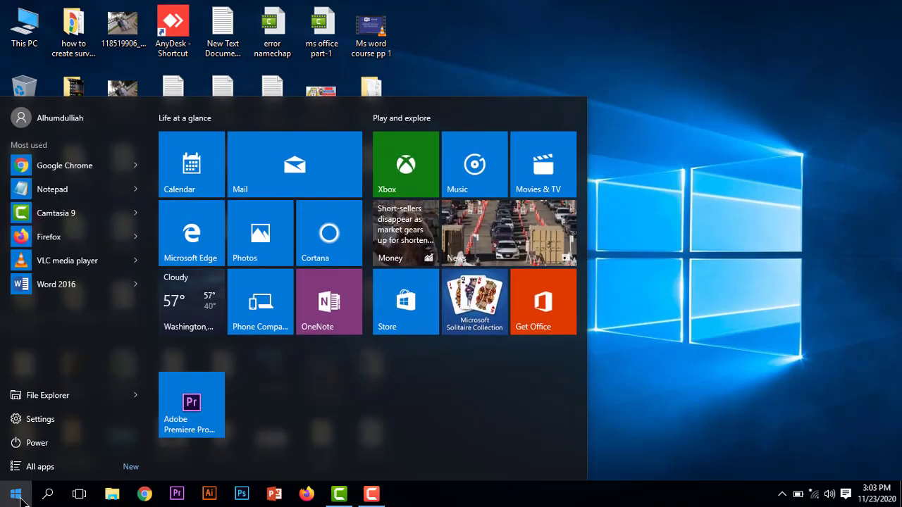
{"action": "left_click", "coordinate": [74, 289]}
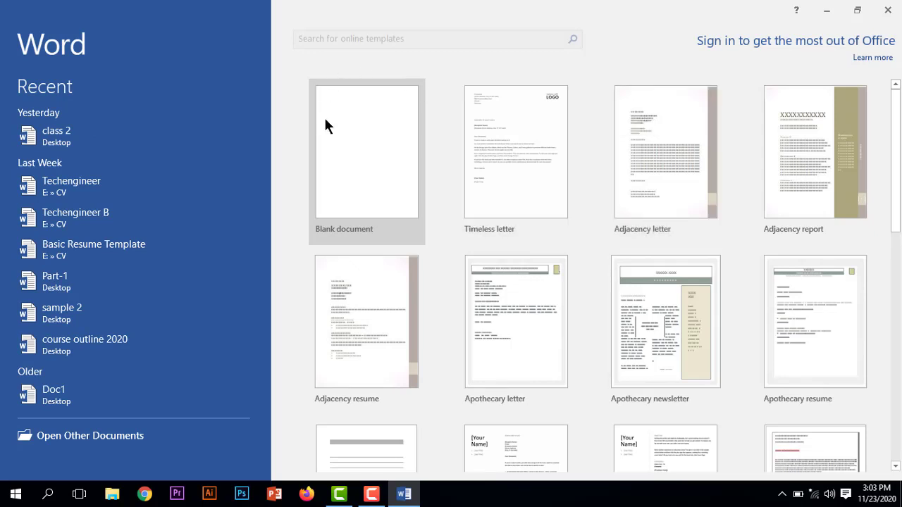
{"action": "left_click", "coordinate": [348, 152]}
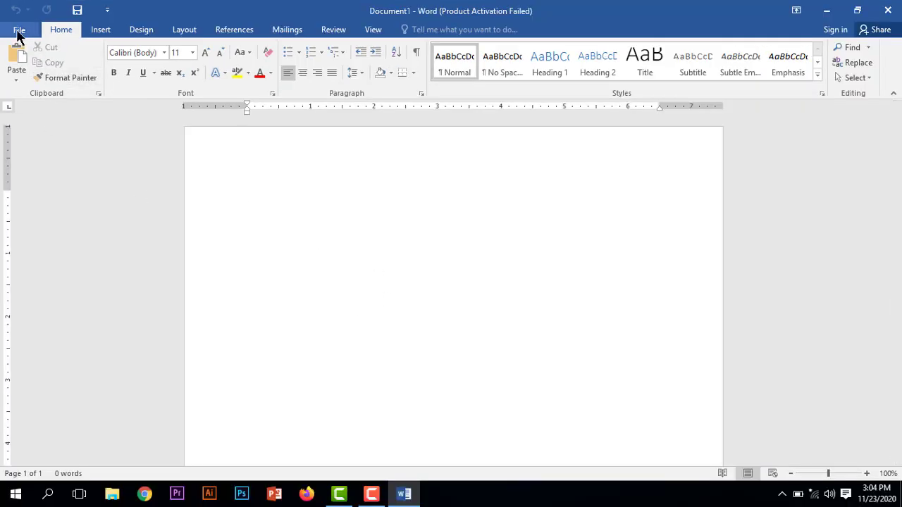
{"action": "left_click", "coordinate": [19, 31]}
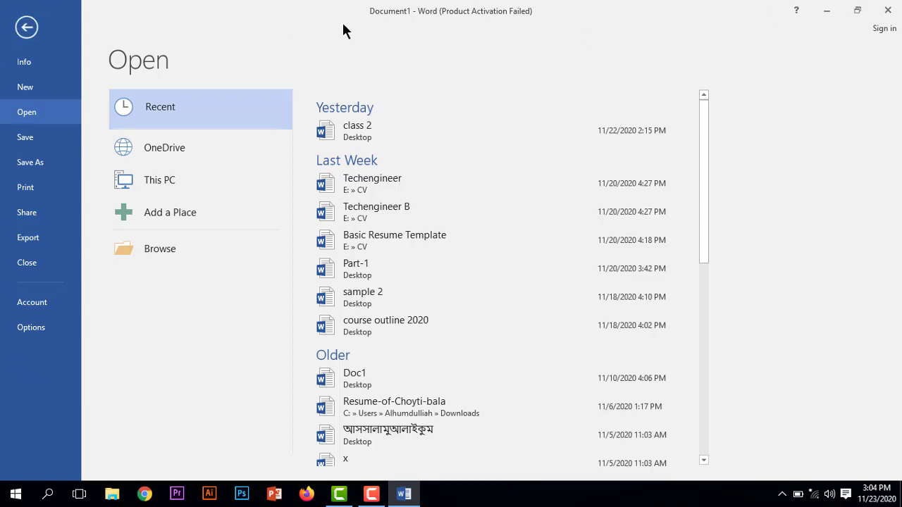
{"action": "left_click", "coordinate": [41, 69]}
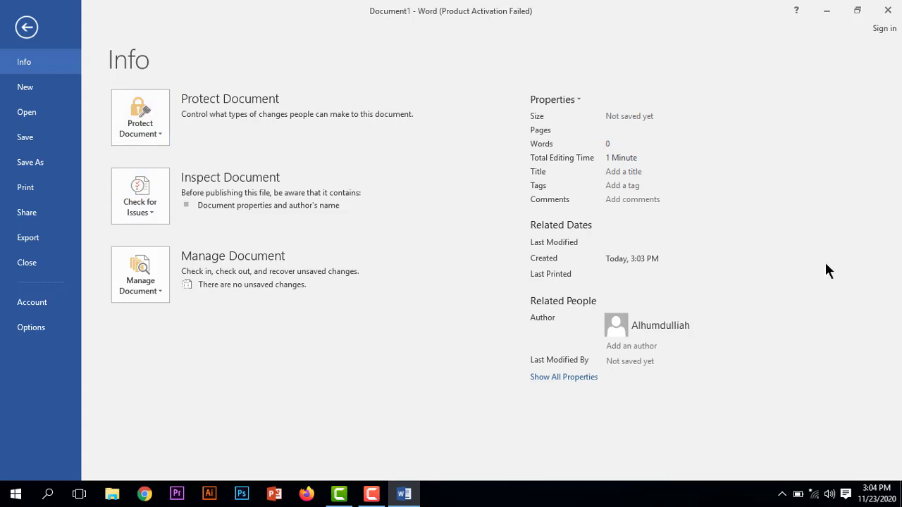
{"action": "left_click", "coordinate": [45, 92]}
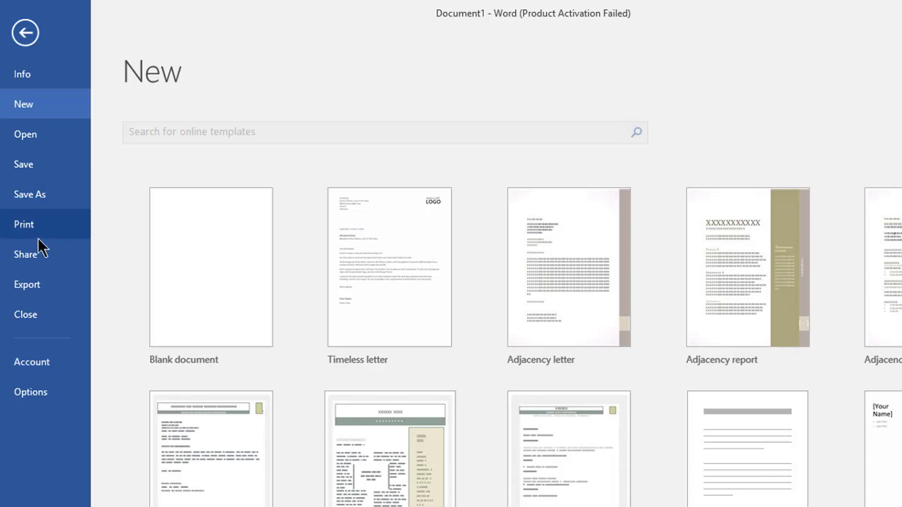
{"action": "left_click", "coordinate": [25, 32]}
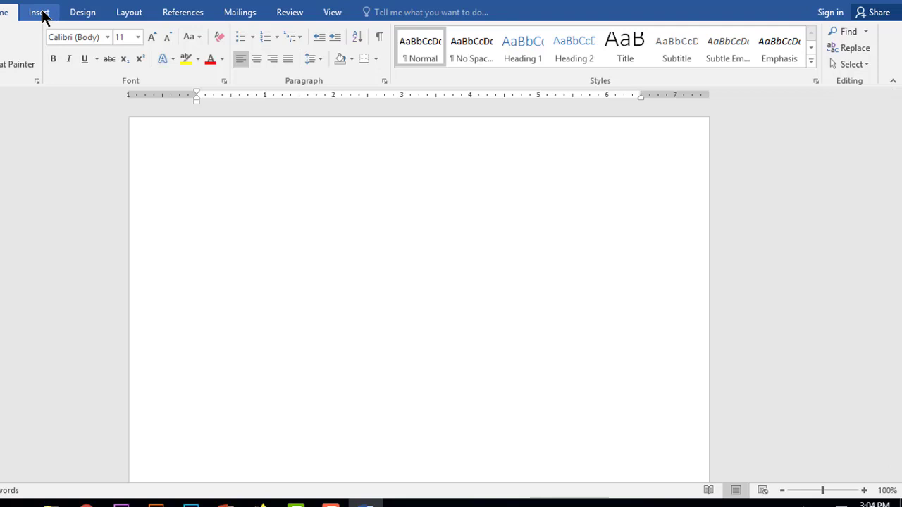
- Switch between the Insert and Home ribbon tabs, ending on Insert
{"action": "left_click", "coordinate": [41, 14]}
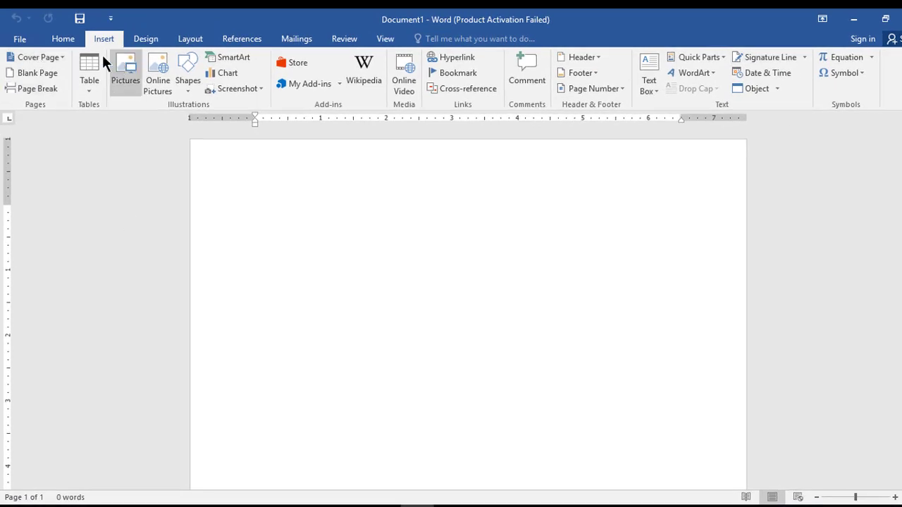
{"action": "left_click", "coordinate": [66, 43]}
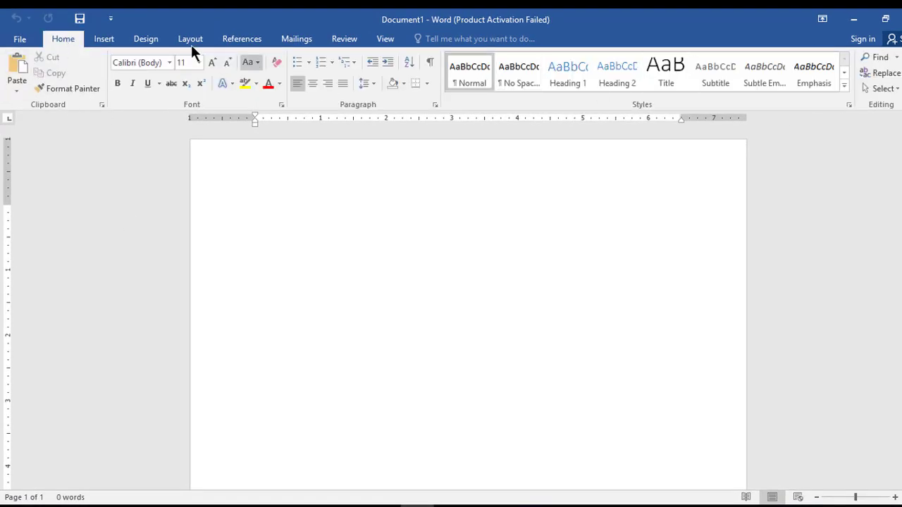
{"action": "left_click", "coordinate": [102, 42]}
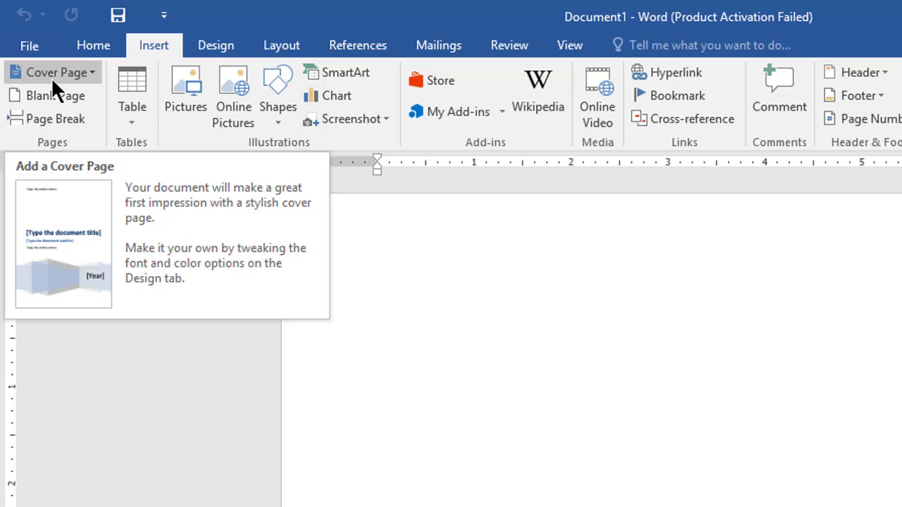
- Browse the Cover Page gallery's designs such as Austin, Banded, Facet and Filigree
{"action": "left_click", "coordinate": [78, 77]}
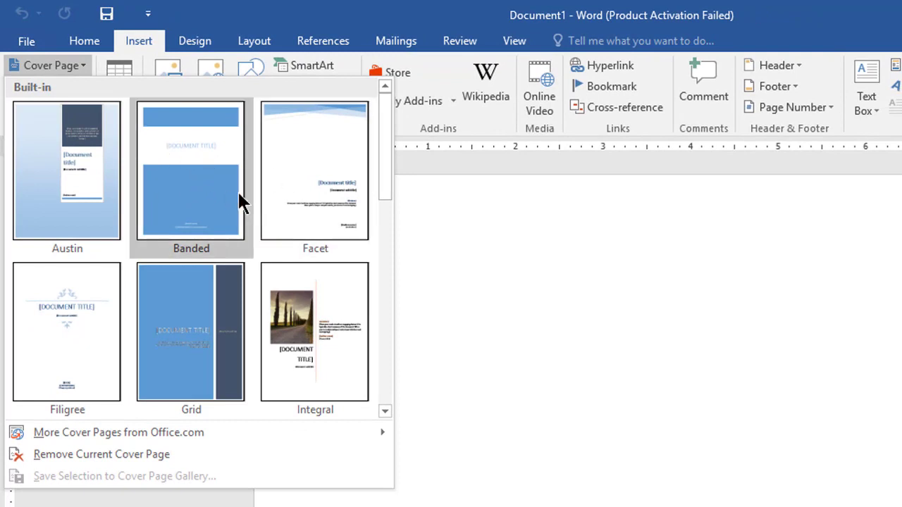
{"action": "scroll", "coordinate": [106, 194], "scroll_direction": "down", "scroll_amount": 10}
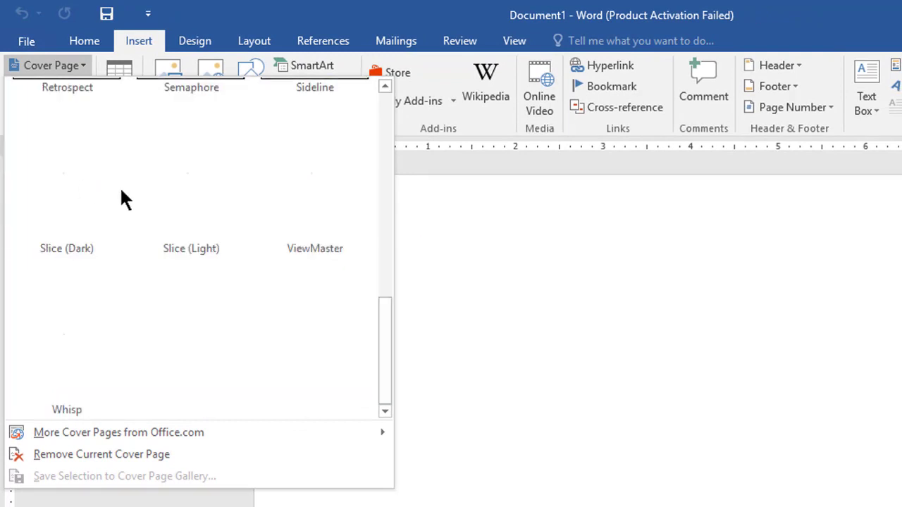
{"action": "scroll", "coordinate": [148, 199], "scroll_direction": "up", "scroll_amount": 10}
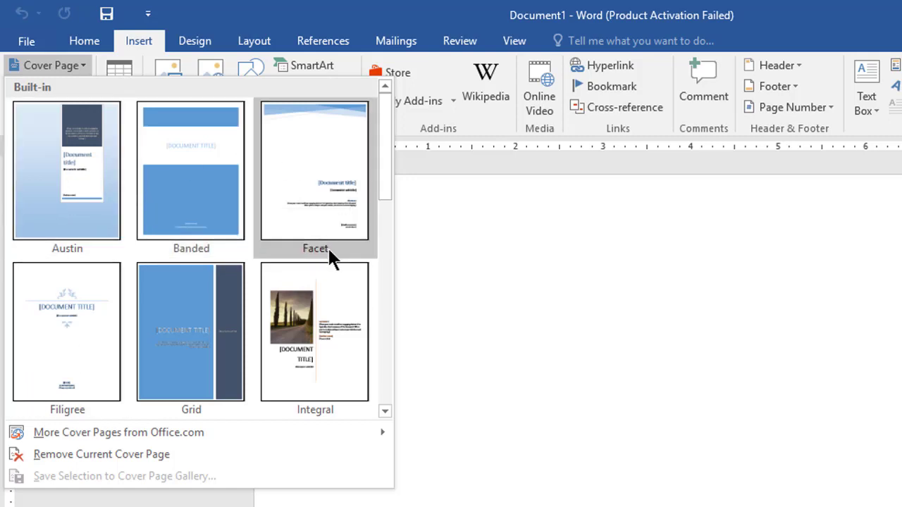
{"action": "scroll", "coordinate": [328, 253], "scroll_direction": "down", "scroll_amount": 5}
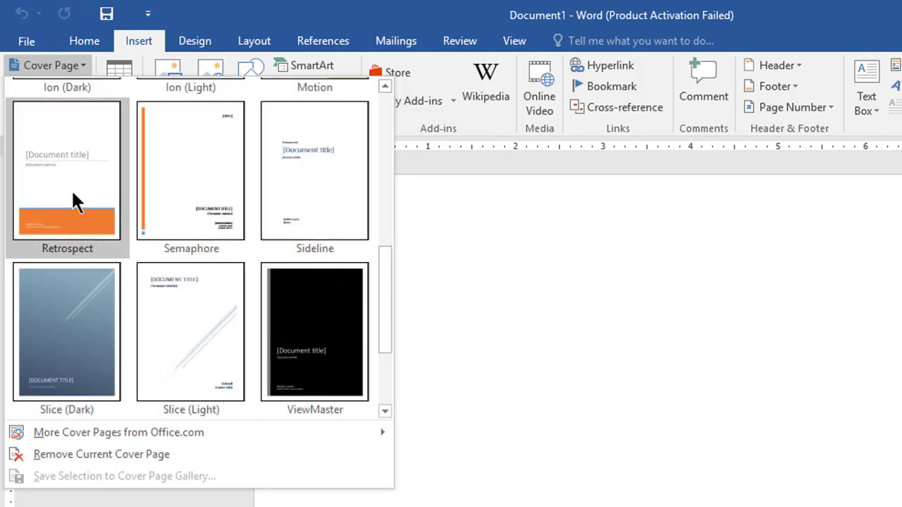
{"action": "scroll", "coordinate": [224, 275], "scroll_direction": "up", "scroll_amount": 5}
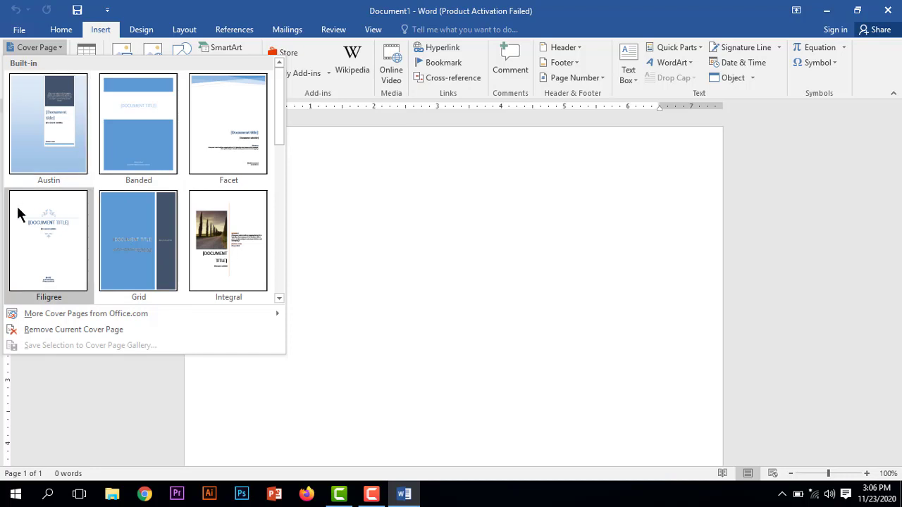
{"action": "left_click", "coordinate": [51, 226]}
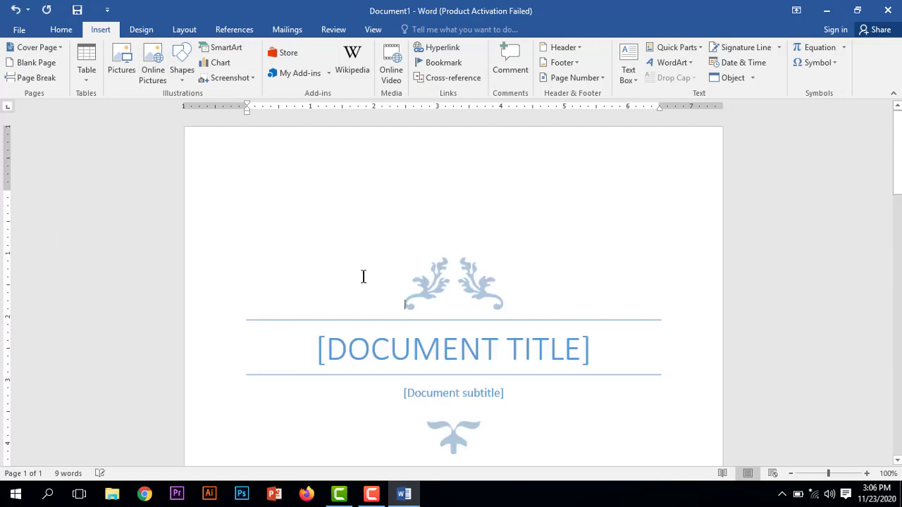
{"action": "scroll", "coordinate": [294, 261], "scroll_direction": "down", "scroll_amount": 8}
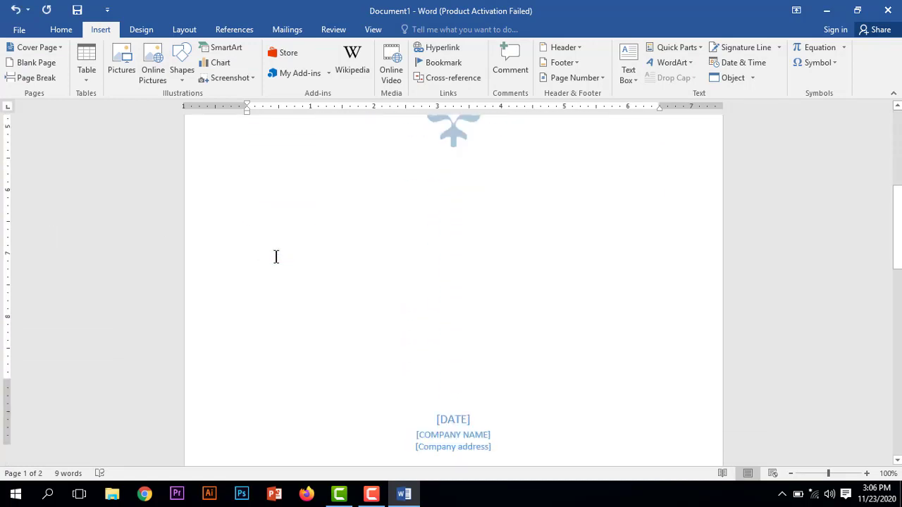
{"action": "scroll", "coordinate": [275, 256], "scroll_direction": "up", "scroll_amount": 3}
{"action": "scroll", "coordinate": [276, 256], "scroll_direction": "down", "scroll_amount": 5}
{"action": "scroll", "coordinate": [276, 256], "scroll_direction": "up", "scroll_amount": 11}
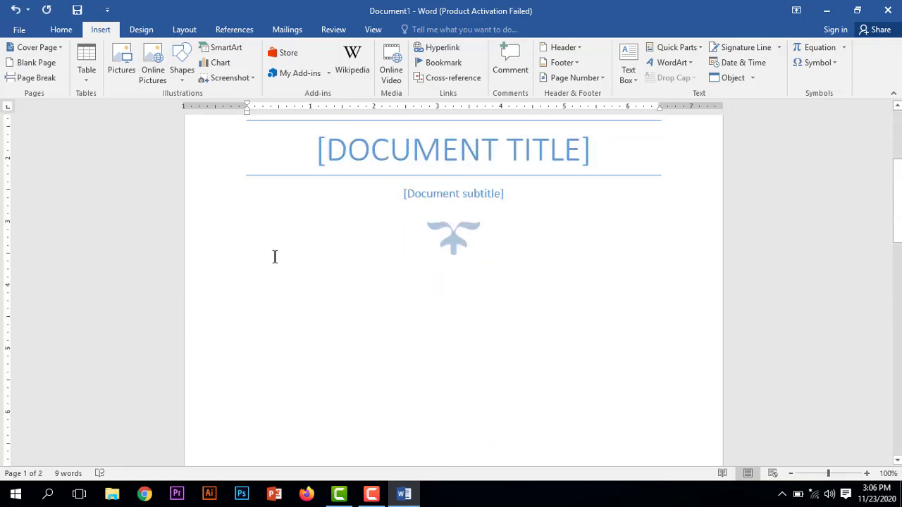
{"action": "scroll", "coordinate": [275, 257], "scroll_direction": "up", "scroll_amount": 5}
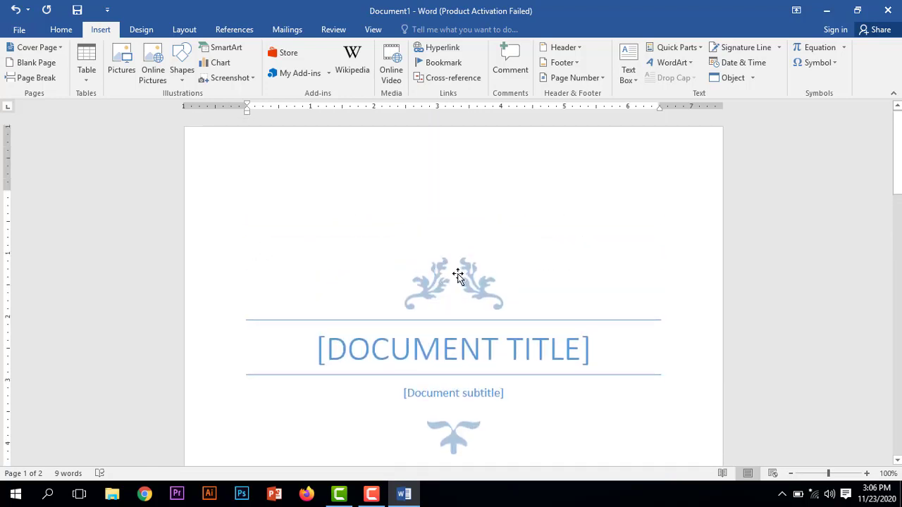
{"action": "left_click", "coordinate": [458, 276]}
{"action": "scroll", "coordinate": [361, 273], "scroll_direction": "down", "scroll_amount": 3}
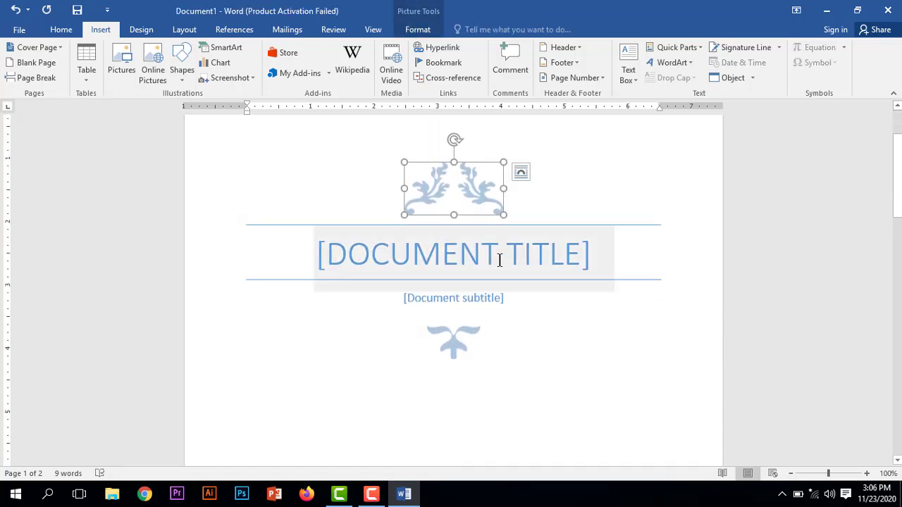
{"action": "left_click", "coordinate": [471, 254]}
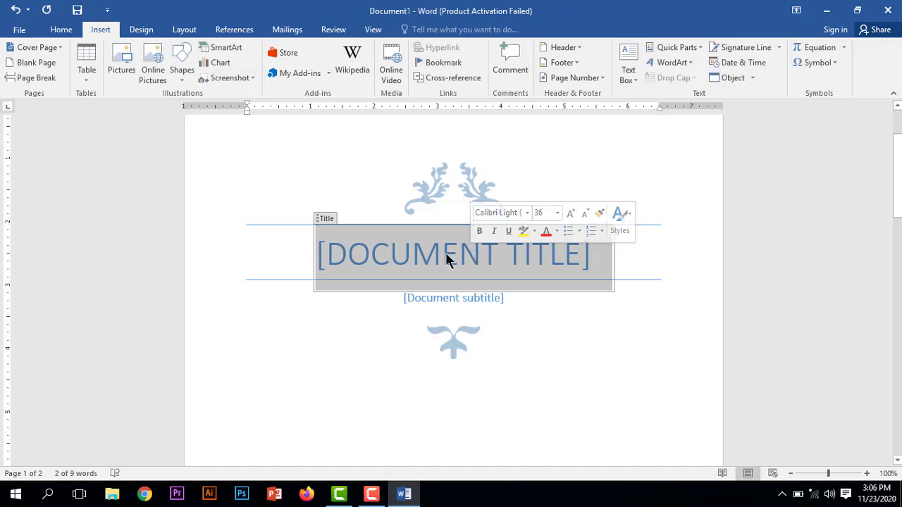
{"action": "left_click", "coordinate": [566, 339]}
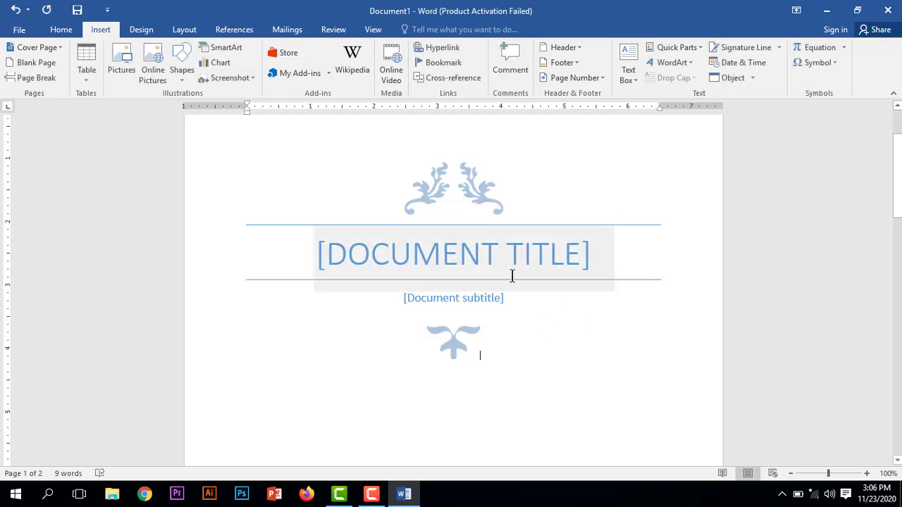
{"action": "left_click", "coordinate": [494, 255]}
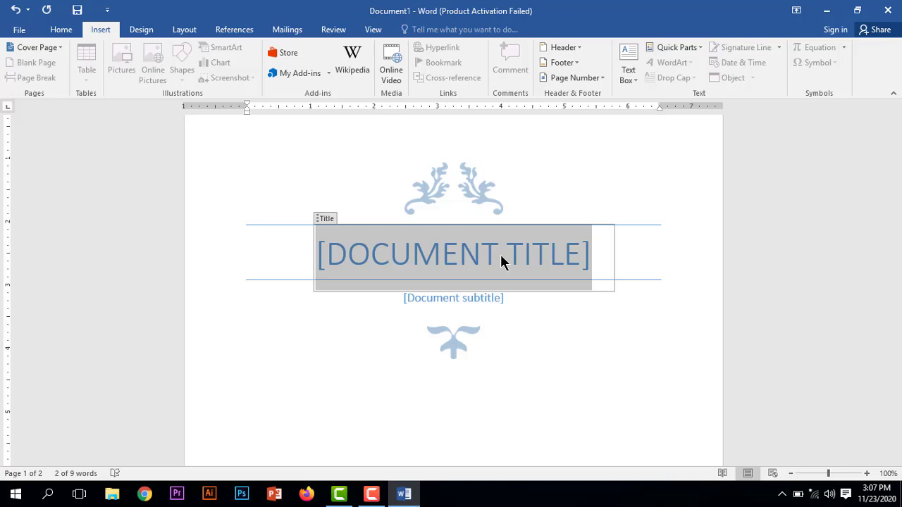
{"action": "left_click", "coordinate": [572, 340]}
{"action": "scroll", "coordinate": [438, 305], "scroll_direction": "down", "scroll_amount": 1}
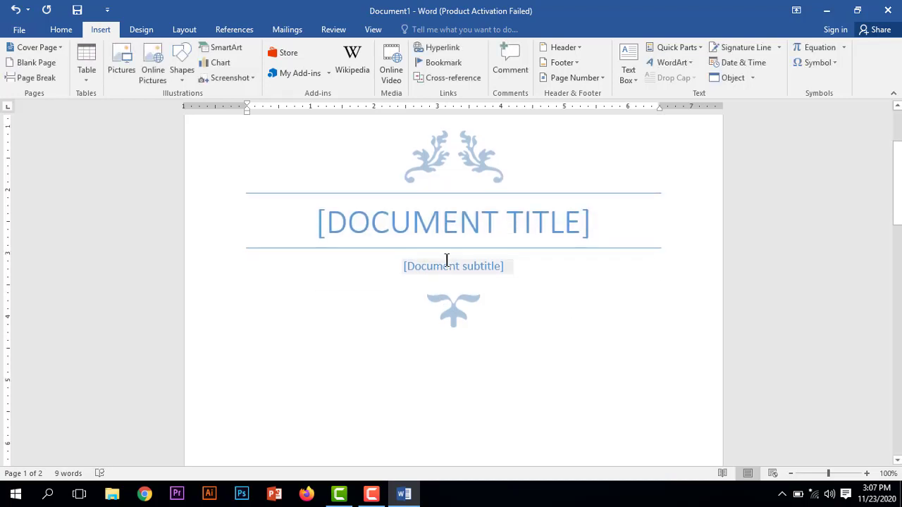
{"action": "left_click", "coordinate": [539, 232]}
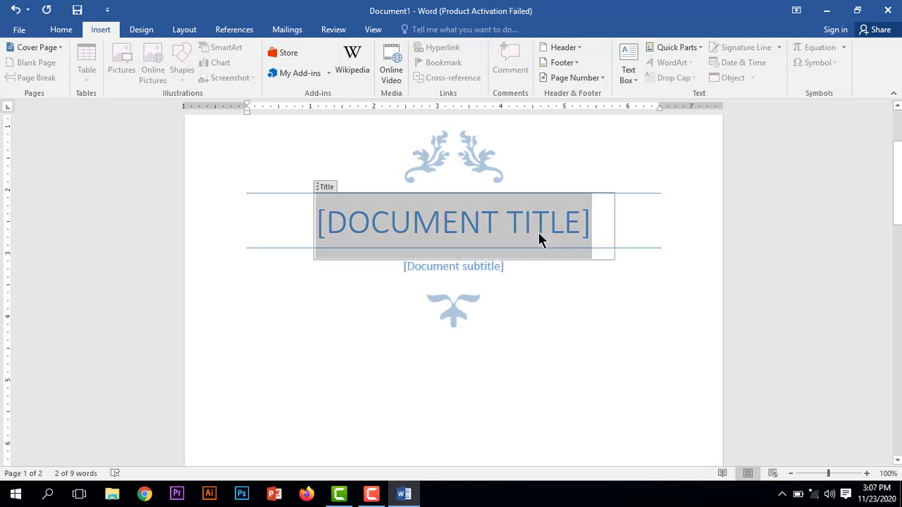
{"action": "left_click", "coordinate": [468, 288]}
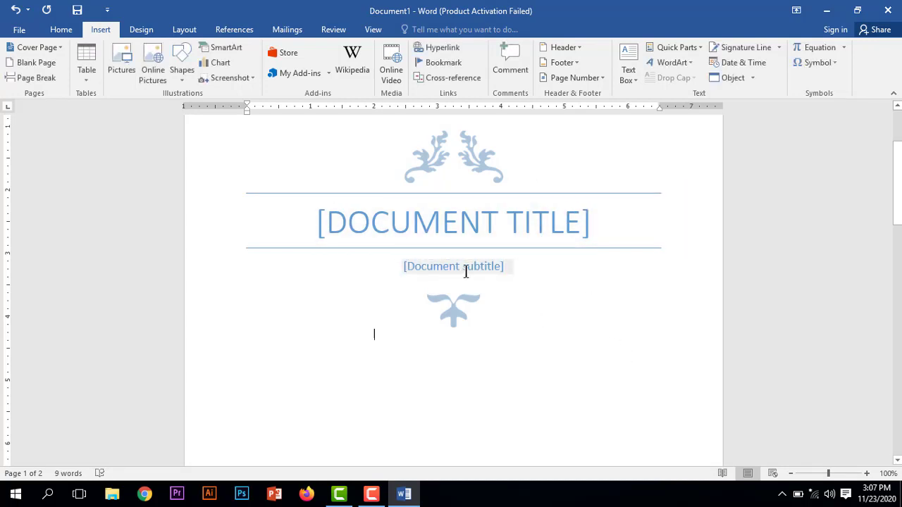
{"action": "left_click", "coordinate": [466, 270]}
{"action": "left_click", "coordinate": [525, 297]}
{"action": "left_click", "coordinate": [481, 274]}
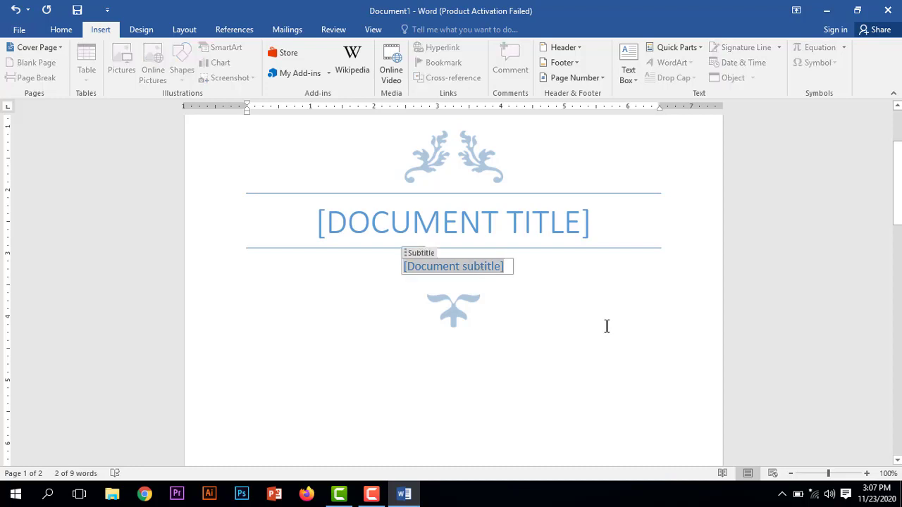
{"action": "left_click", "coordinate": [564, 306]}
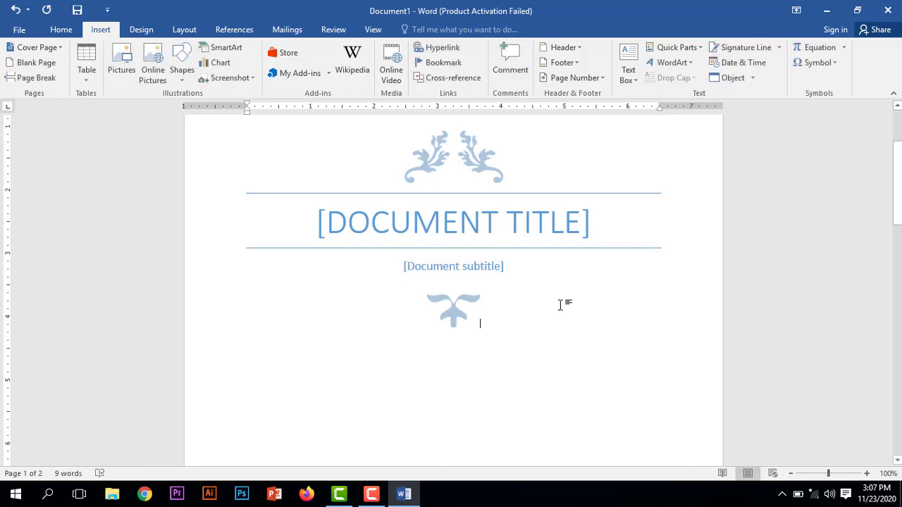
{"action": "scroll", "coordinate": [578, 288], "scroll_direction": "down", "scroll_amount": 1}
{"action": "left_click", "coordinate": [471, 284]}
{"action": "left_click", "coordinate": [589, 296]}
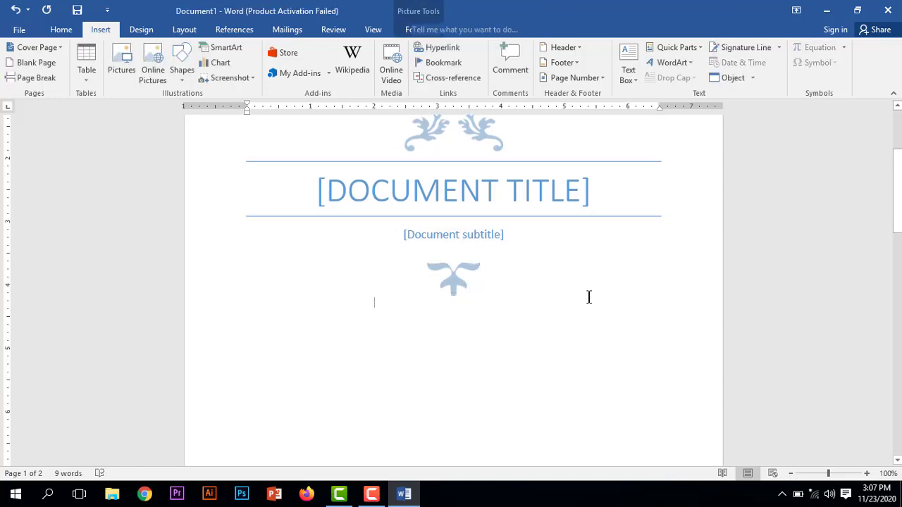
{"action": "scroll", "coordinate": [454, 280], "scroll_direction": "down", "scroll_amount": 5}
{"action": "scroll", "coordinate": [454, 280], "scroll_direction": "down", "scroll_amount": 4}
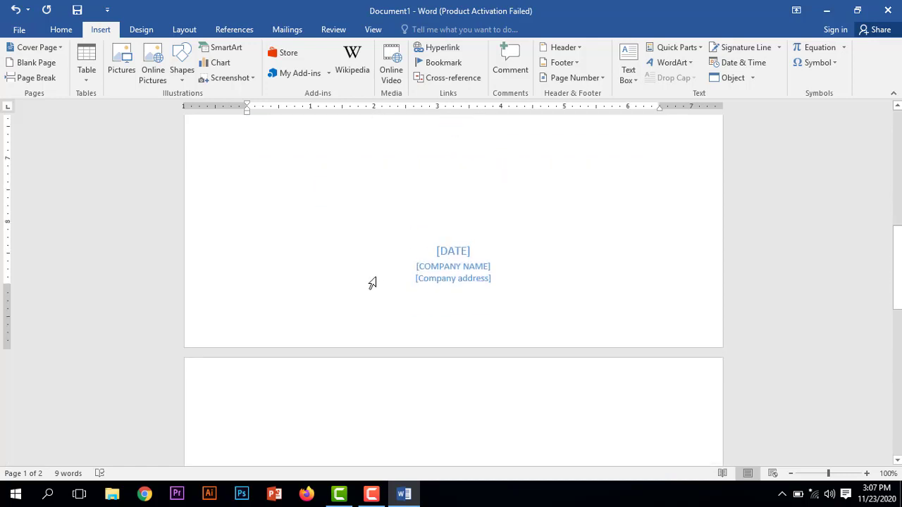
{"action": "left_click", "coordinate": [454, 279]}
{"action": "left_click", "coordinate": [545, 182]}
{"action": "scroll", "coordinate": [456, 308], "scroll_direction": "up", "scroll_amount": 3}
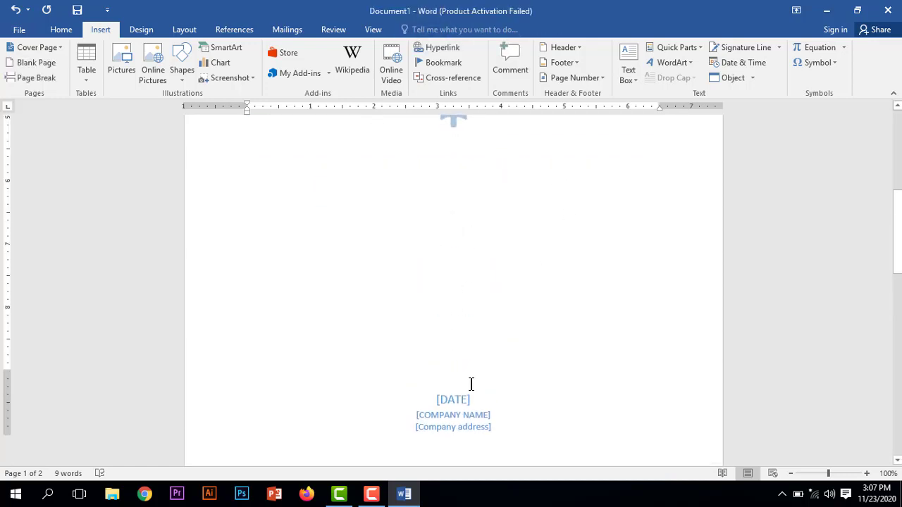
{"action": "scroll", "coordinate": [471, 383], "scroll_direction": "down", "scroll_amount": 2}
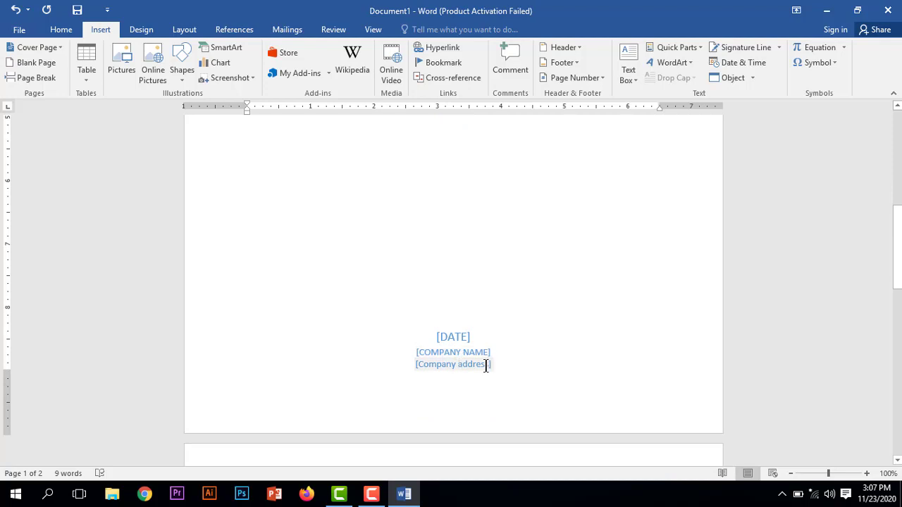
{"action": "scroll", "coordinate": [504, 365], "scroll_direction": "down", "scroll_amount": 3}
{"action": "scroll", "coordinate": [355, 181], "scroll_direction": "up", "scroll_amount": 10}
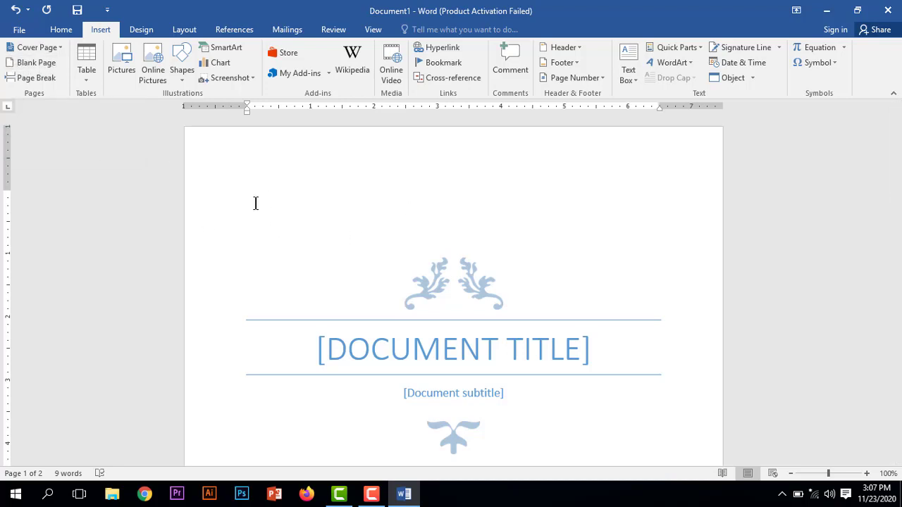
{"action": "scroll", "coordinate": [324, 238], "scroll_direction": "down", "scroll_amount": 4}
{"action": "scroll", "coordinate": [313, 234], "scroll_direction": "up", "scroll_amount": 3}
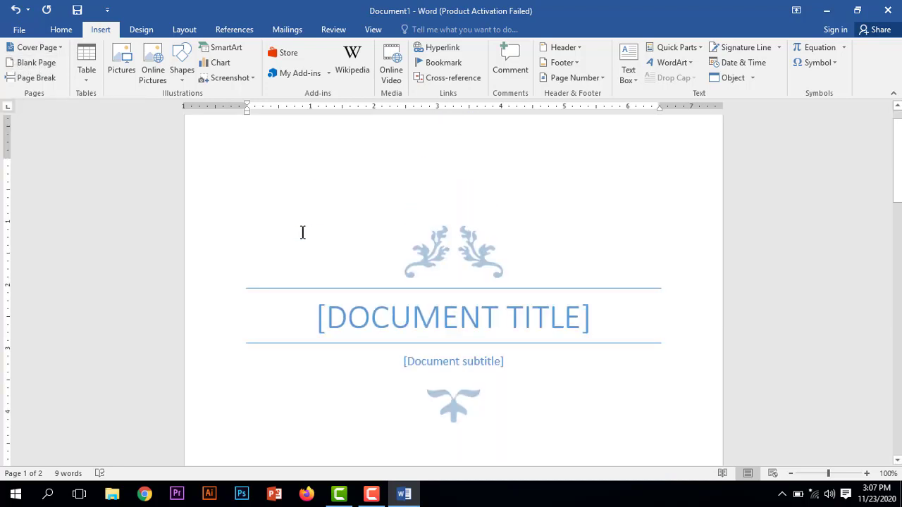
{"action": "scroll", "coordinate": [301, 233], "scroll_direction": "up", "scroll_amount": 1}
{"action": "left_click", "coordinate": [449, 257]}
{"action": "scroll", "coordinate": [449, 259], "scroll_direction": "down", "scroll_amount": 5}
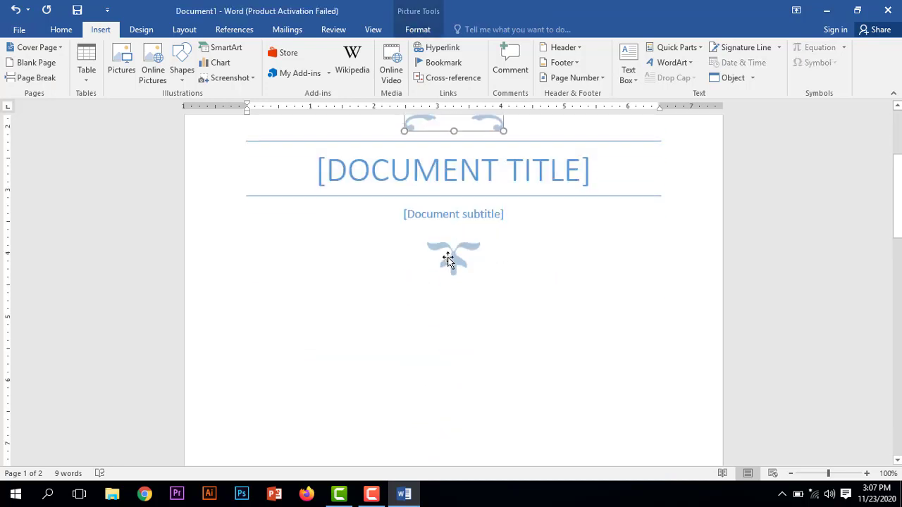
{"action": "scroll", "coordinate": [449, 258], "scroll_direction": "down", "scroll_amount": 10}
{"action": "left_click", "coordinate": [450, 240]}
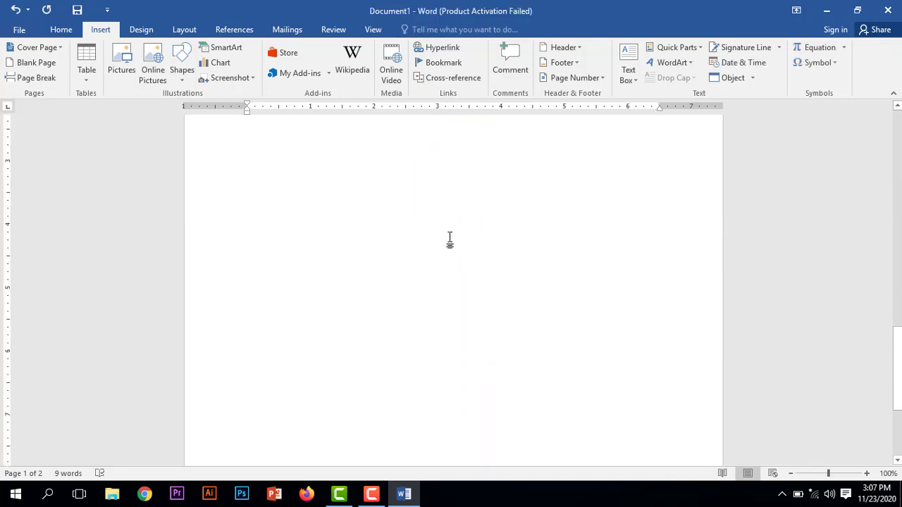
{"action": "scroll", "coordinate": [450, 239], "scroll_direction": "down", "scroll_amount": 3}
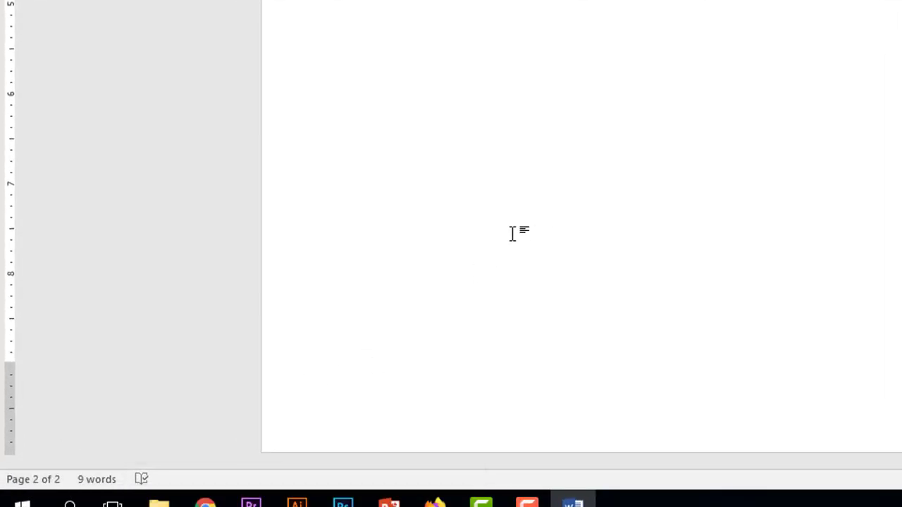
{"action": "scroll", "coordinate": [507, 235], "scroll_direction": "up", "scroll_amount": 10}
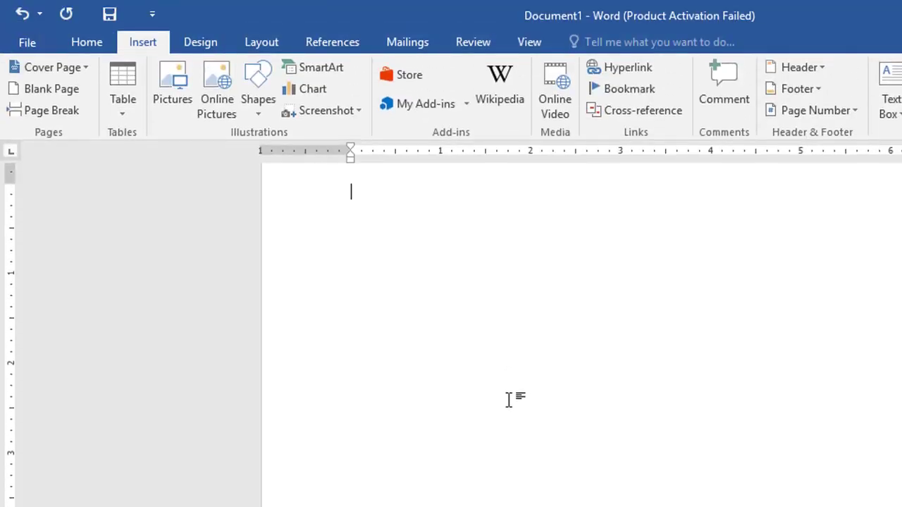
{"action": "scroll", "coordinate": [509, 399], "scroll_direction": "down", "scroll_amount": 2}
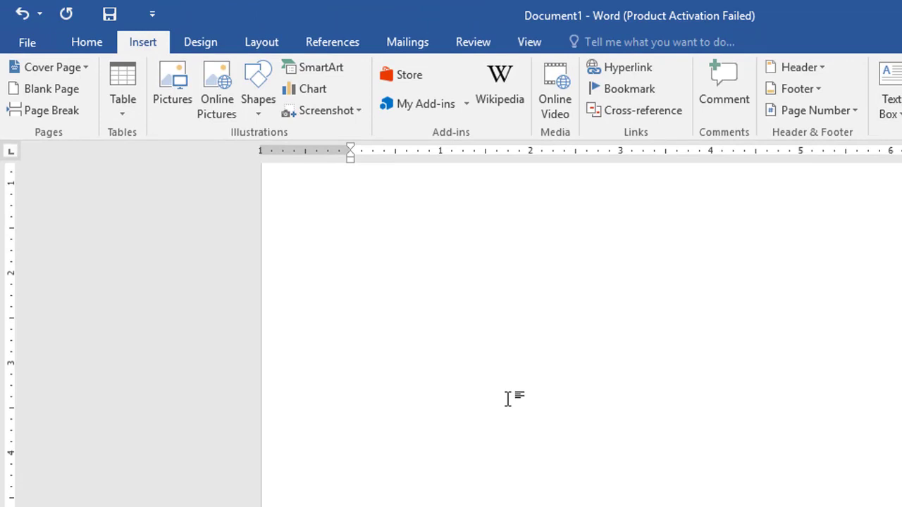
- Add a Blank Page after the Filigree cover page
{"action": "left_click", "coordinate": [38, 86]}
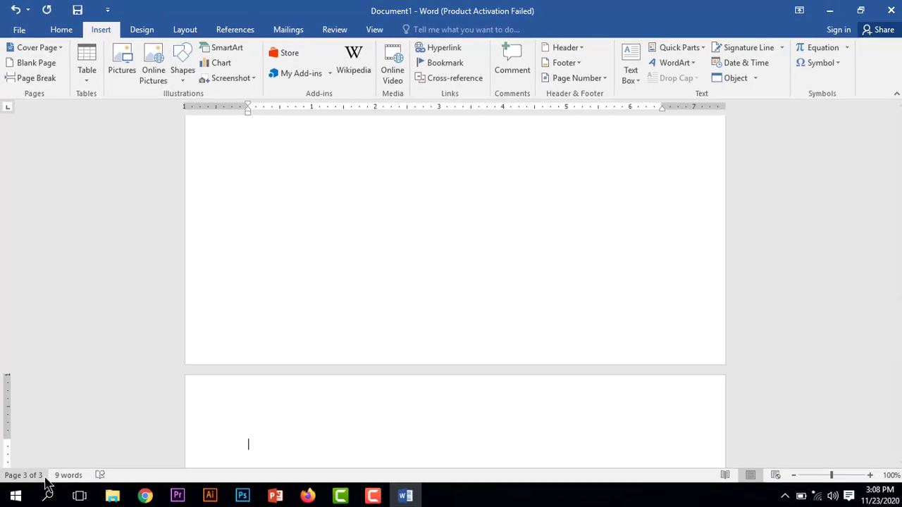
{"action": "scroll", "coordinate": [344, 316], "scroll_direction": "down", "scroll_amount": 5}
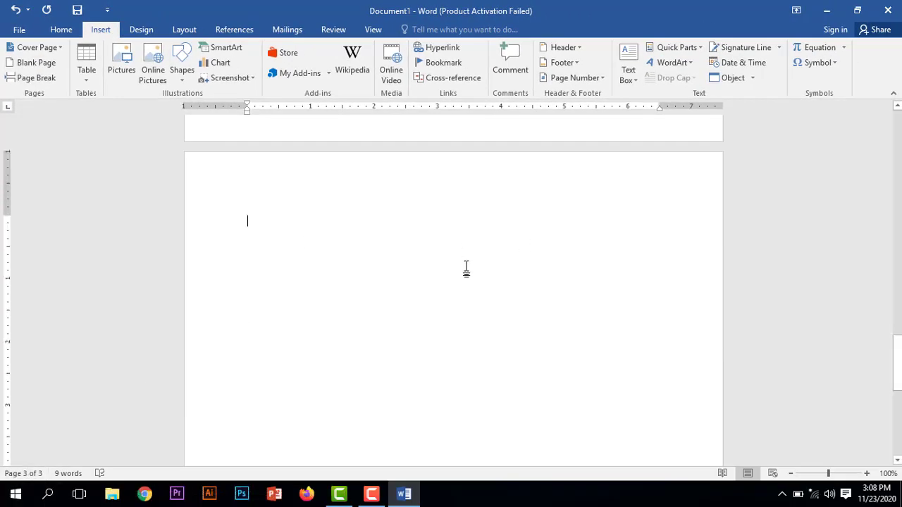
{"action": "scroll", "coordinate": [466, 268], "scroll_direction": "up", "scroll_amount": 5}
{"action": "scroll", "coordinate": [384, 235], "scroll_direction": "up", "scroll_amount": 3}
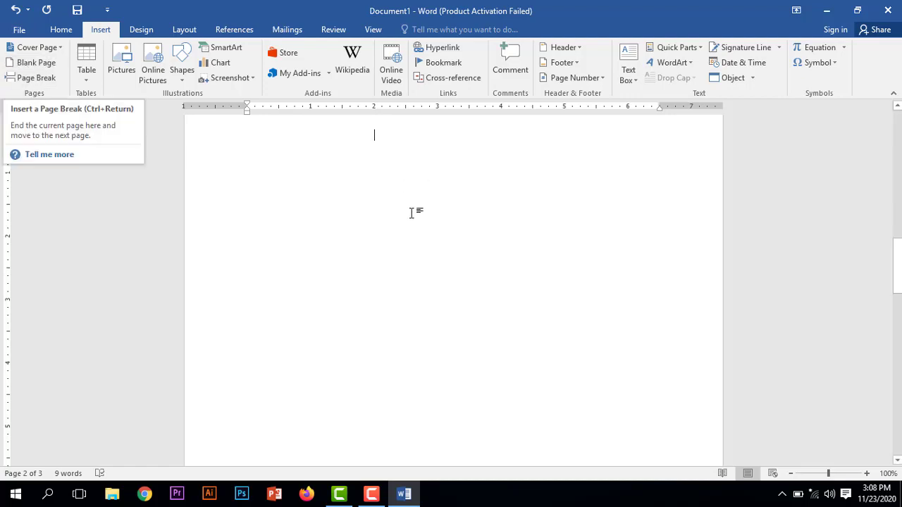
- Insert a Ctrl+Enter page break, then return to the cover page
{"action": "key", "text": "ctrl+Return"}
{"action": "scroll", "coordinate": [411, 219], "scroll_direction": "up", "scroll_amount": 5}
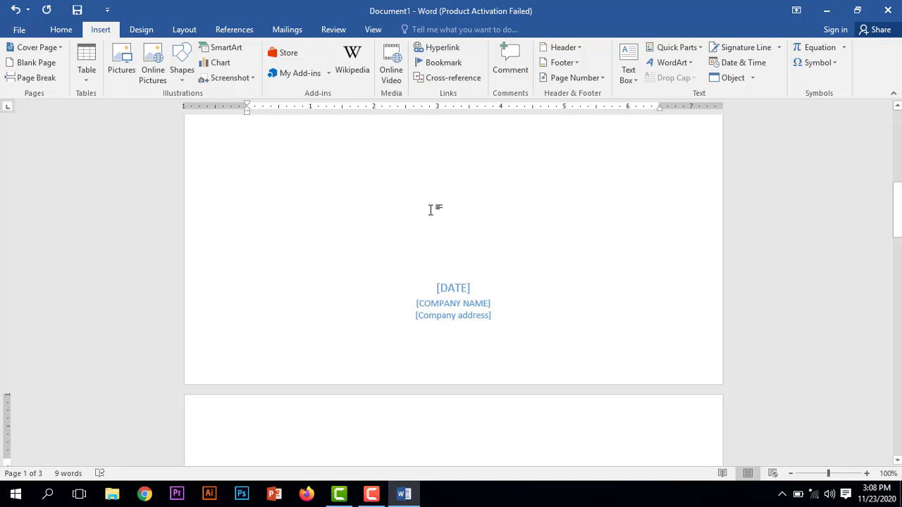
{"action": "scroll", "coordinate": [430, 209], "scroll_direction": "up", "scroll_amount": 5}
{"action": "scroll", "coordinate": [394, 212], "scroll_direction": "down", "scroll_amount": 2}
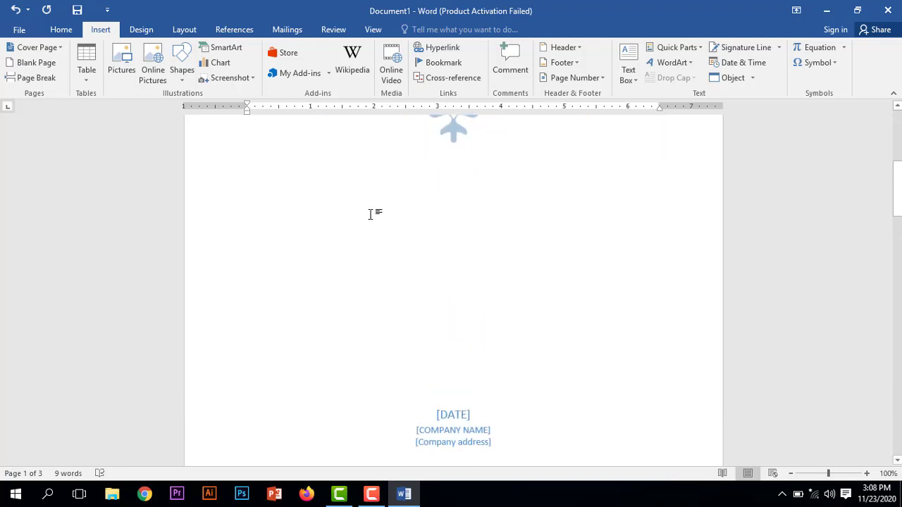
{"action": "left_click", "coordinate": [371, 214]}
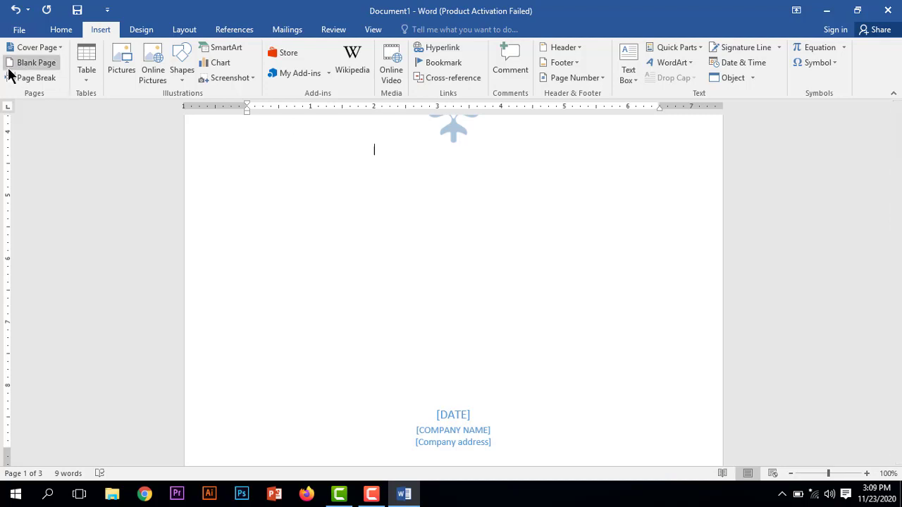
{"action": "left_click", "coordinate": [35, 79]}
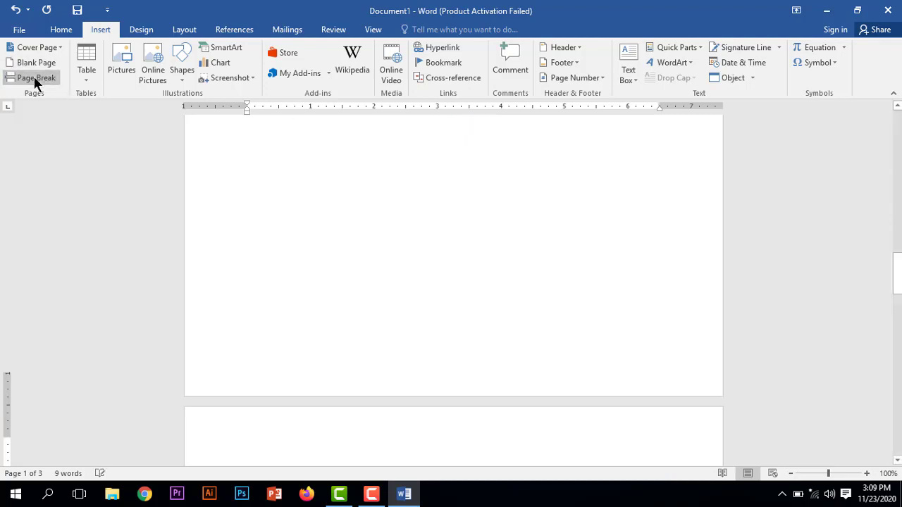
{"action": "left_click", "coordinate": [35, 79]}
{"action": "scroll", "coordinate": [474, 247], "scroll_direction": "up", "scroll_amount": 5}
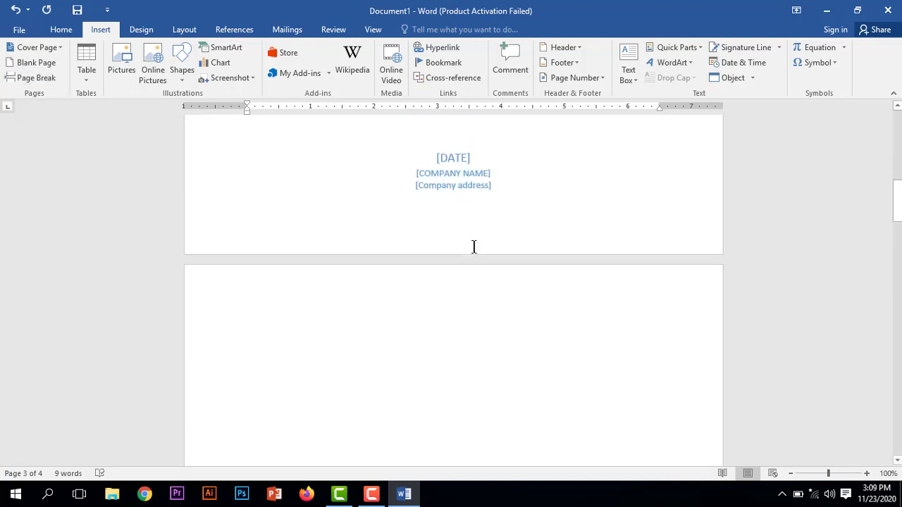
{"action": "scroll", "coordinate": [474, 246], "scroll_direction": "up", "scroll_amount": 10}
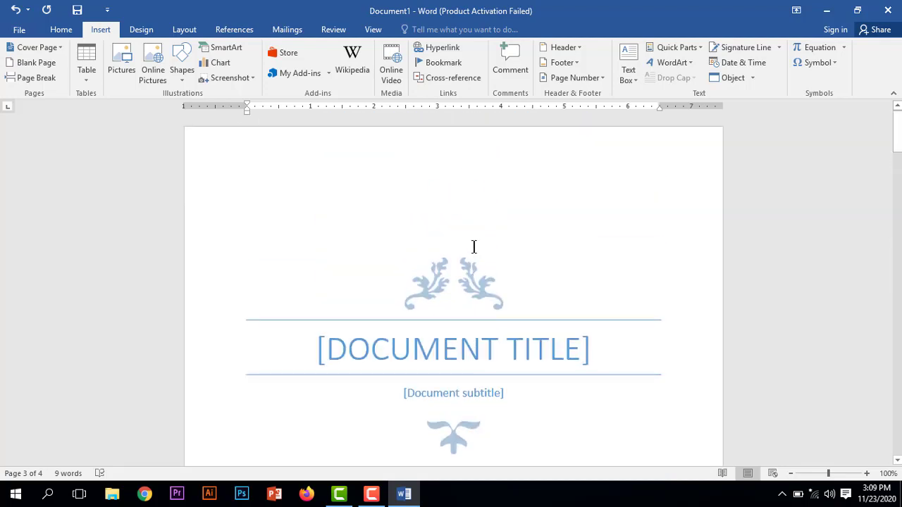
{"action": "scroll", "coordinate": [405, 229], "scroll_direction": "down", "scroll_amount": 10}
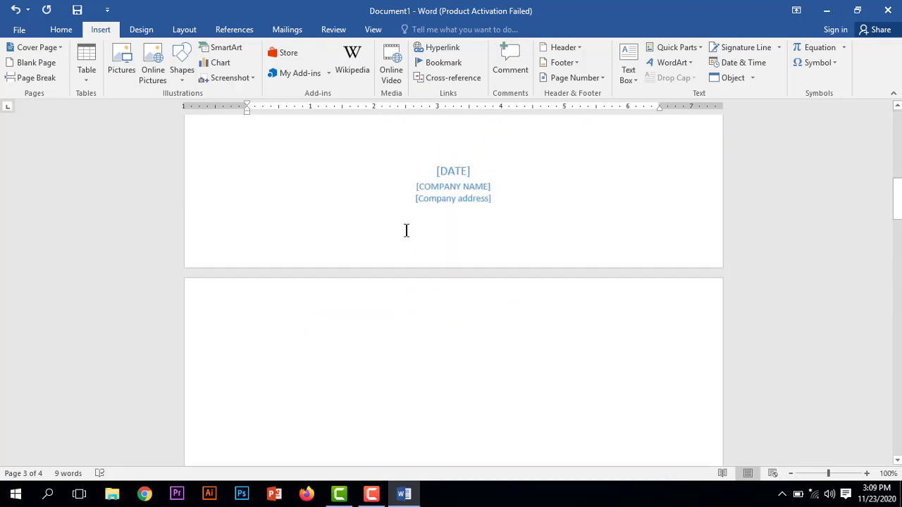
{"action": "scroll", "coordinate": [406, 231], "scroll_direction": "down", "scroll_amount": 12}
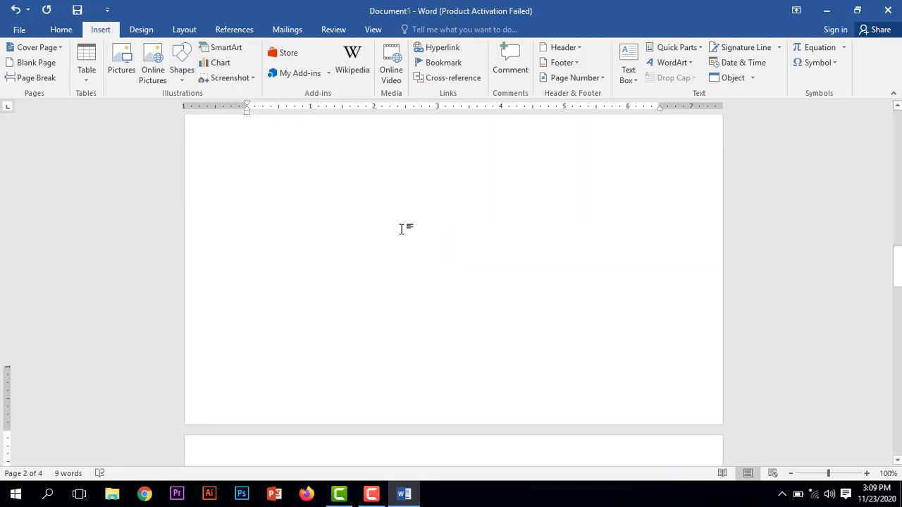
{"action": "scroll", "coordinate": [401, 229], "scroll_direction": "down", "scroll_amount": 15}
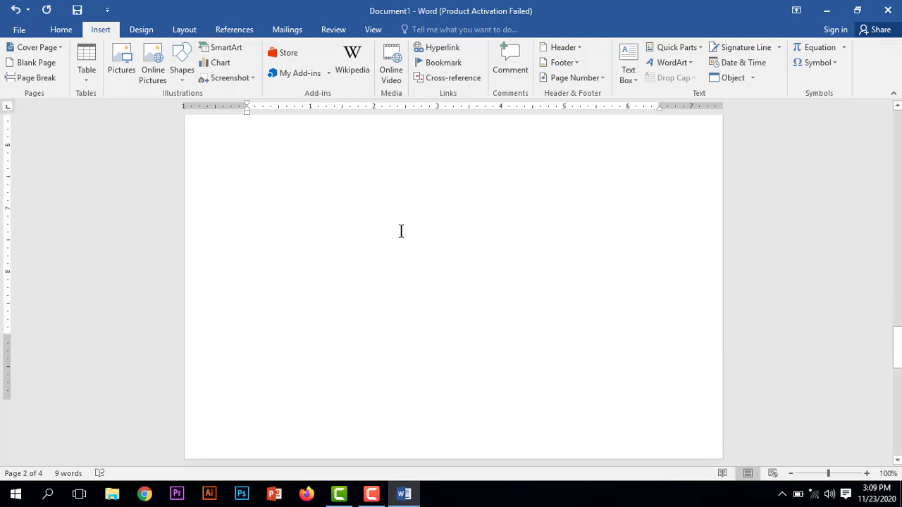
{"action": "scroll", "coordinate": [401, 231], "scroll_direction": "down", "scroll_amount": 3}
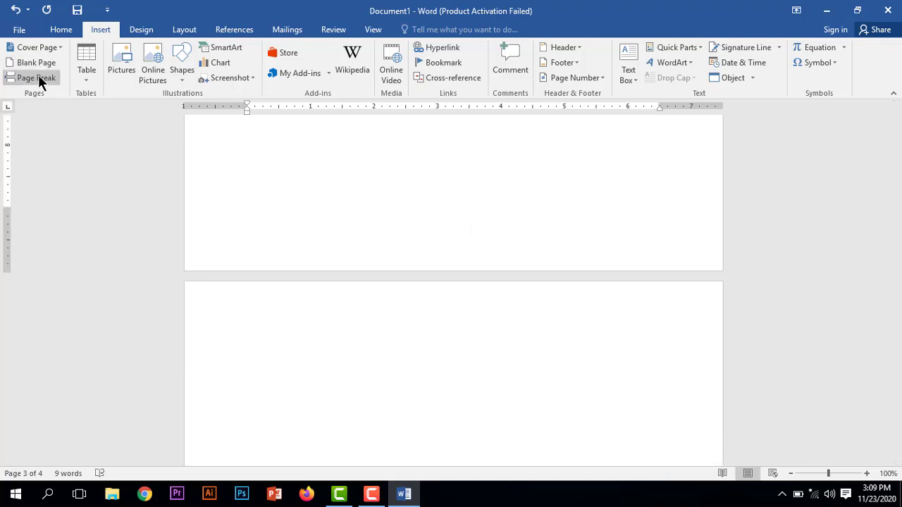
{"action": "scroll", "coordinate": [347, 233], "scroll_direction": "up", "scroll_amount": 5}
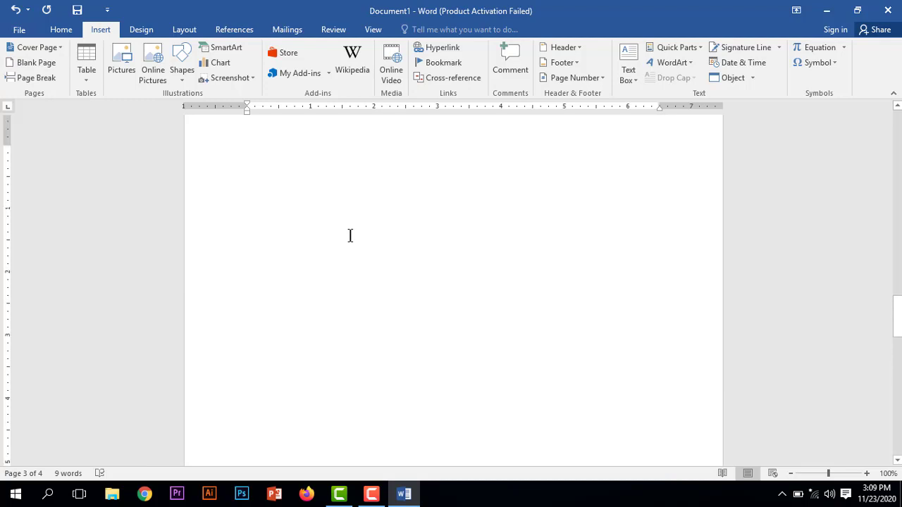
{"action": "scroll", "coordinate": [350, 235], "scroll_direction": "up", "scroll_amount": 15}
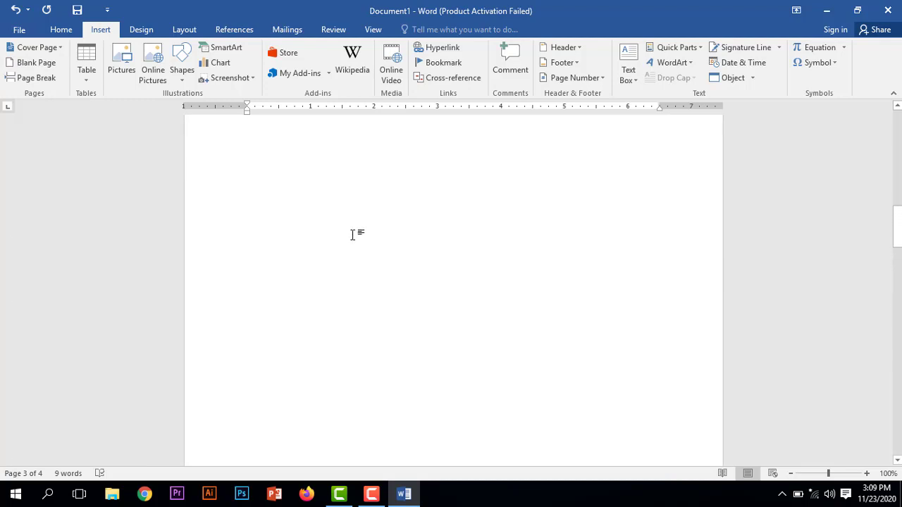
{"action": "scroll", "coordinate": [402, 279], "scroll_direction": "up", "scroll_amount": 3}
- Insert a page break below the cover page's lower ornament
{"action": "left_click", "coordinate": [495, 317]}
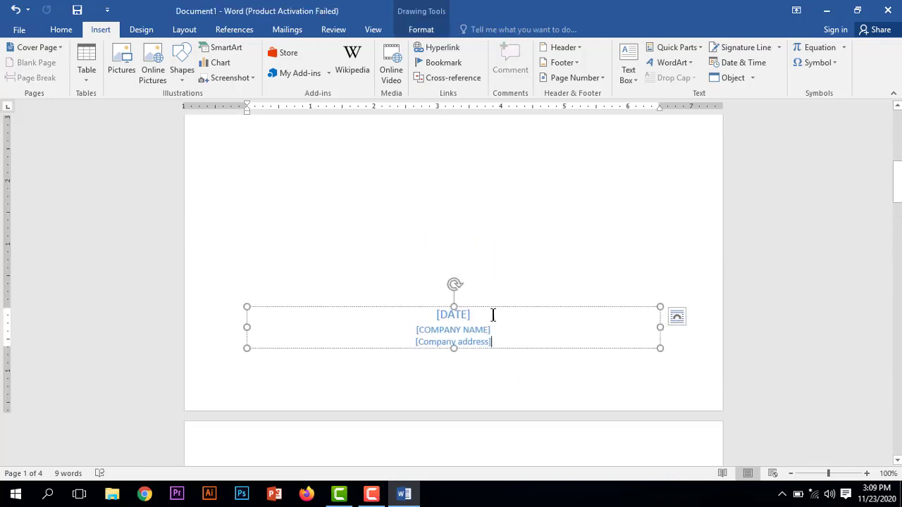
{"action": "scroll", "coordinate": [497, 310], "scroll_direction": "up", "scroll_amount": 5}
{"action": "left_click", "coordinate": [512, 303]}
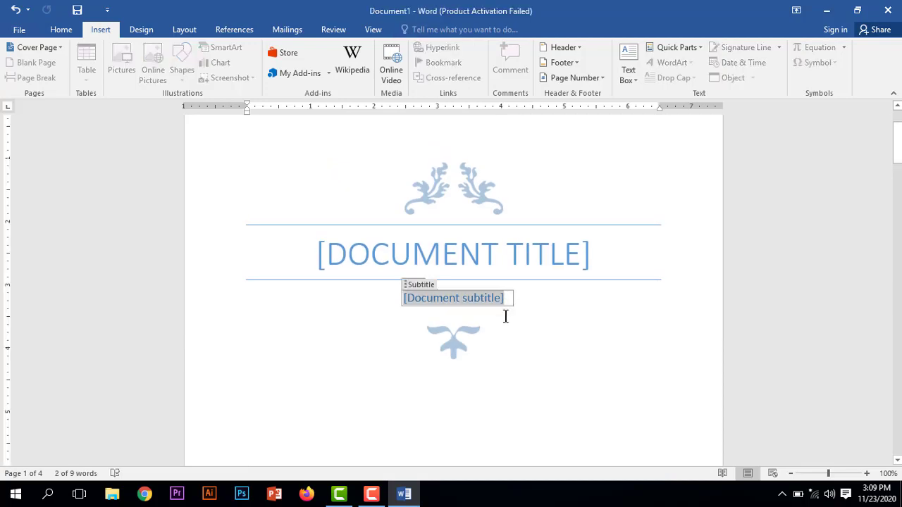
{"action": "left_click", "coordinate": [496, 346]}
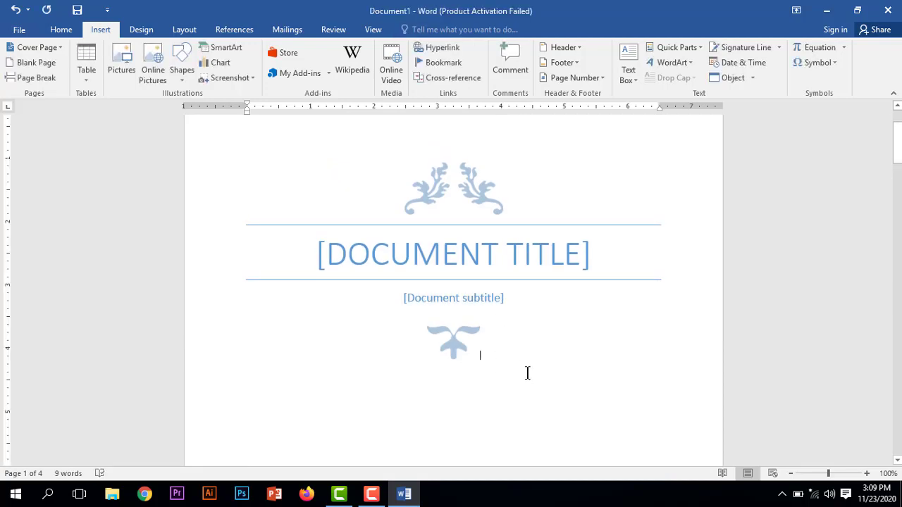
{"action": "left_click", "coordinate": [35, 79]}
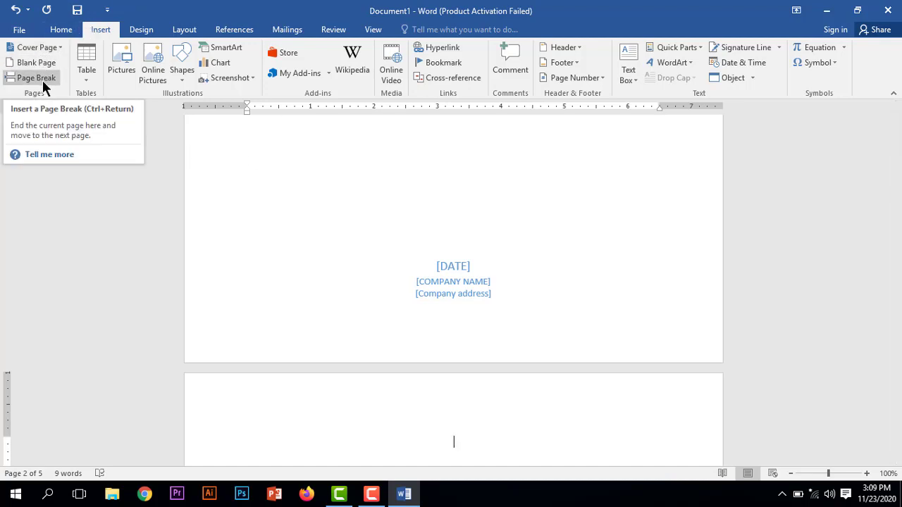
{"action": "scroll", "coordinate": [429, 204], "scroll_direction": "up", "scroll_amount": 10}
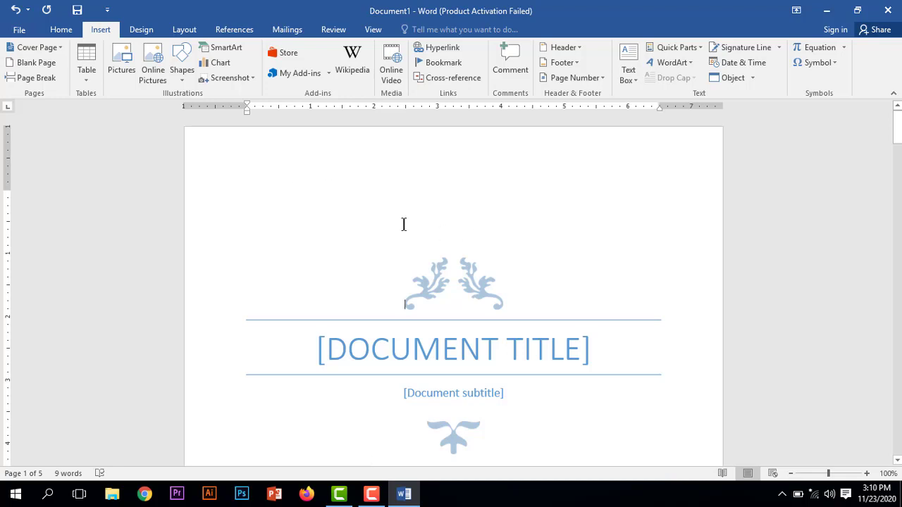
- Select all the cover page content with Ctrl+A and delete it
{"action": "left_click", "coordinate": [471, 284]}
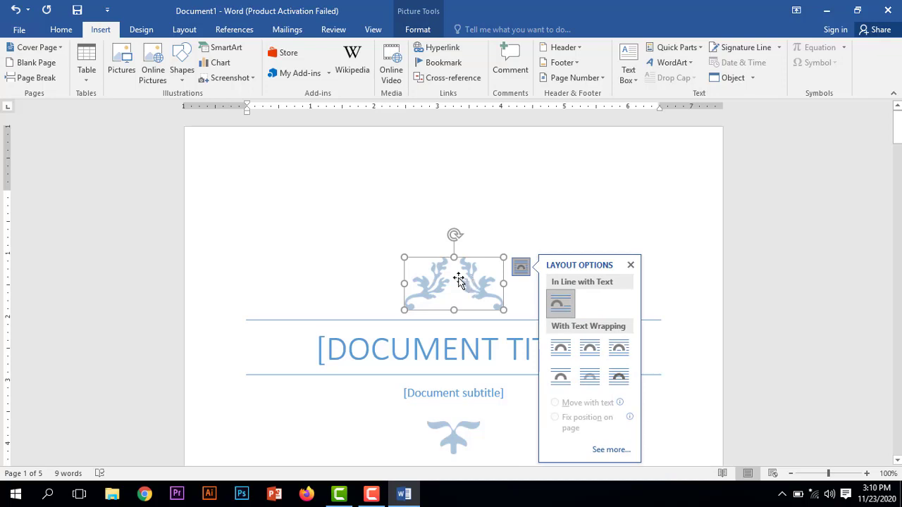
{"action": "left_click", "coordinate": [366, 211]}
{"action": "key", "text": "ctrl+a"}
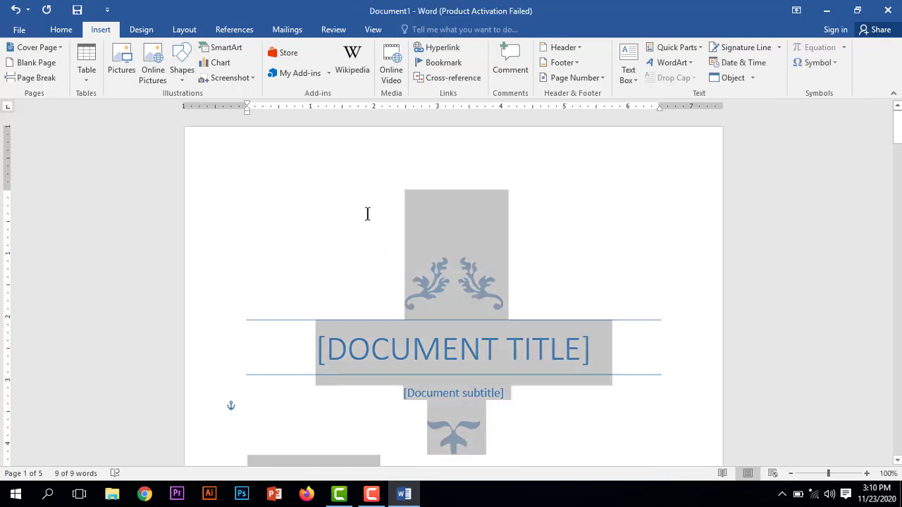
{"action": "key", "text": "Delete"}
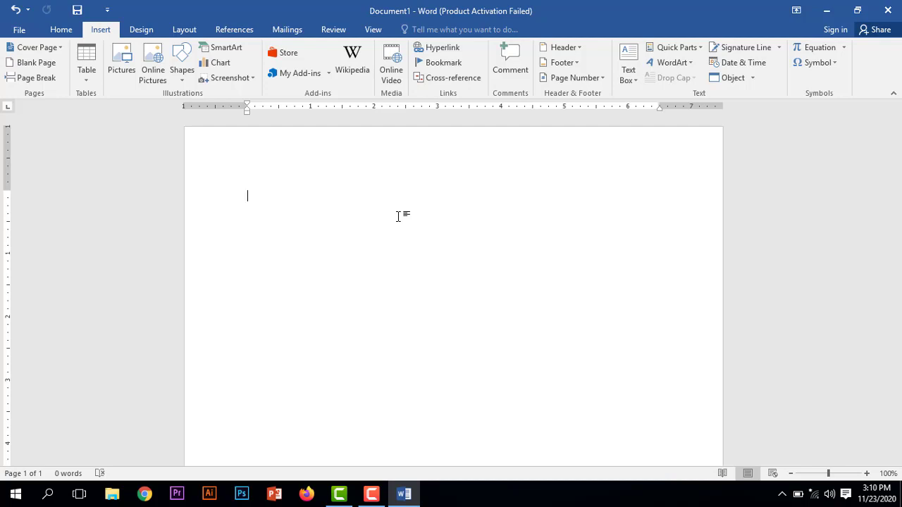
- Open the Table dropdown on the Insert tab
{"action": "left_click", "coordinate": [84, 83]}
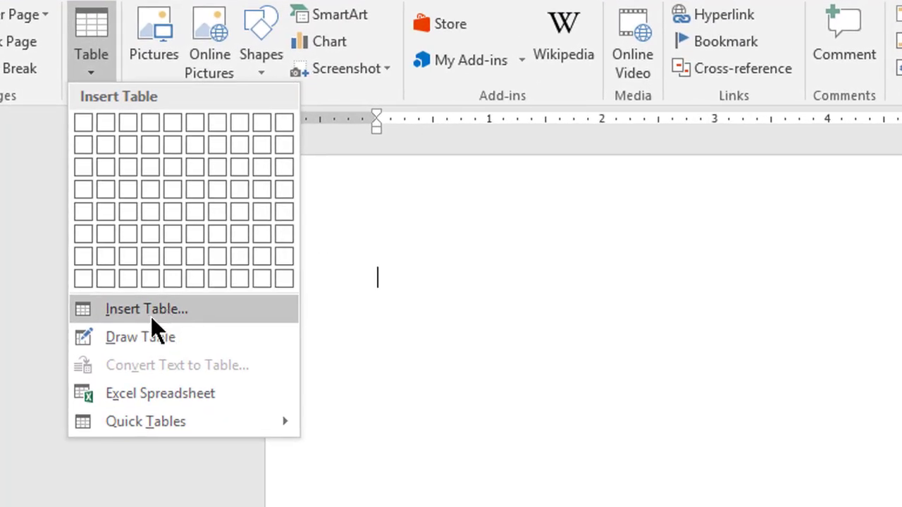
- In Insert Table, set the row count to 20 and insert the 20 by 20 table
{"action": "left_click", "coordinate": [150, 313]}
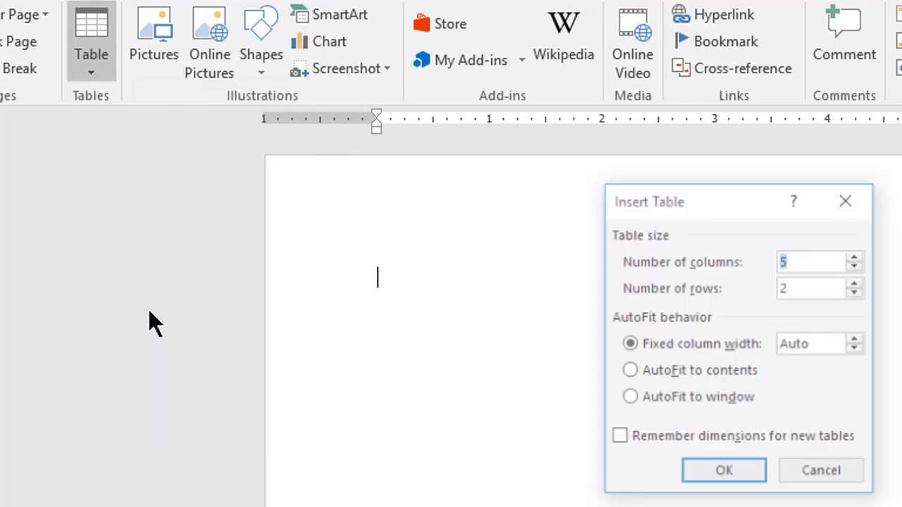
{"action": "left_click_drag", "start_coordinate": [729, 190], "coordinate": [741, 221]}
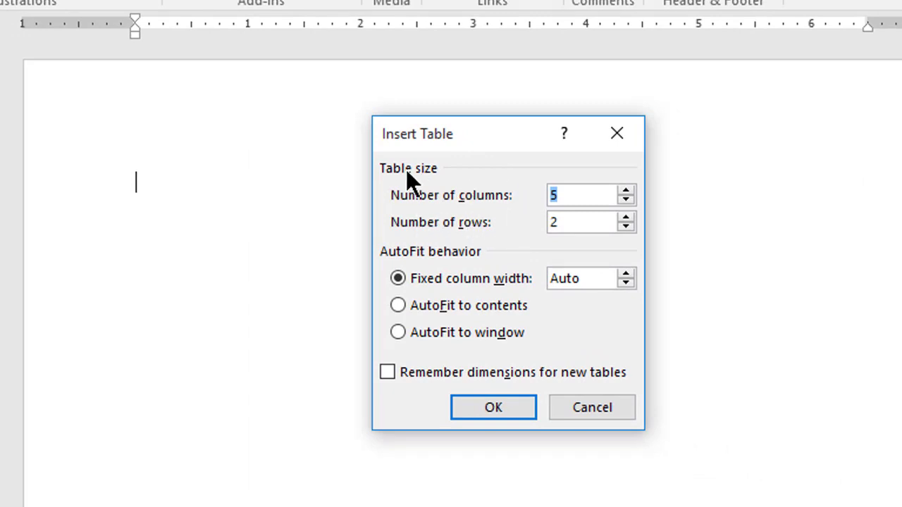
{"action": "left_click_drag", "start_coordinate": [480, 129], "coordinate": [458, 94]}
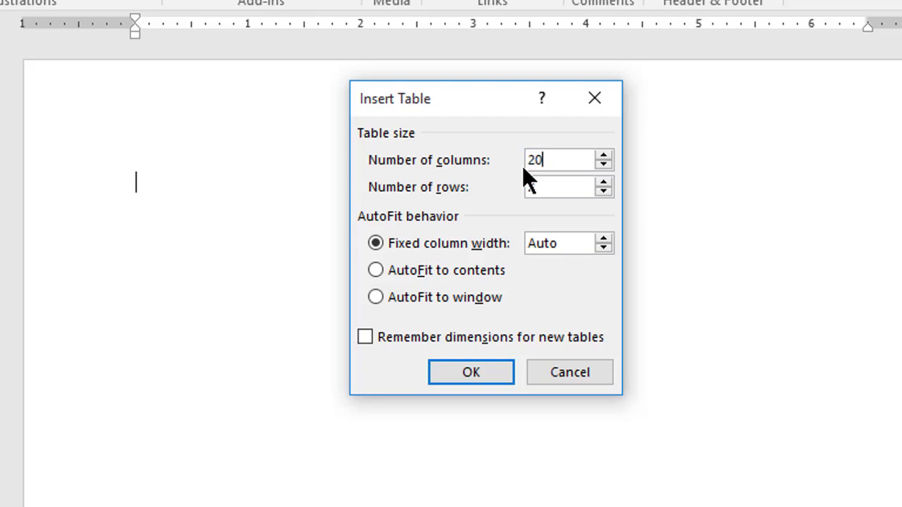
{"action": "left_click", "coordinate": [543, 189]}
{"action": "key", "text": "BackSpace"}
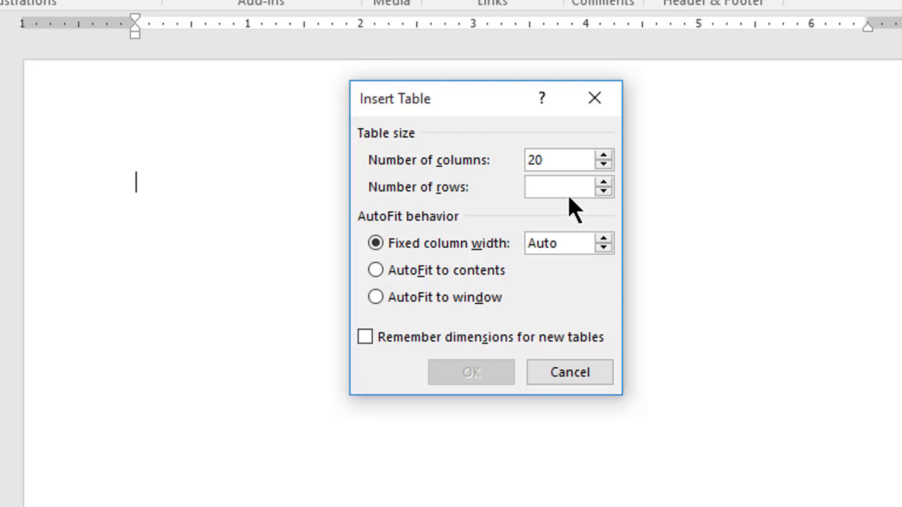
{"action": "type", "text": "20"}
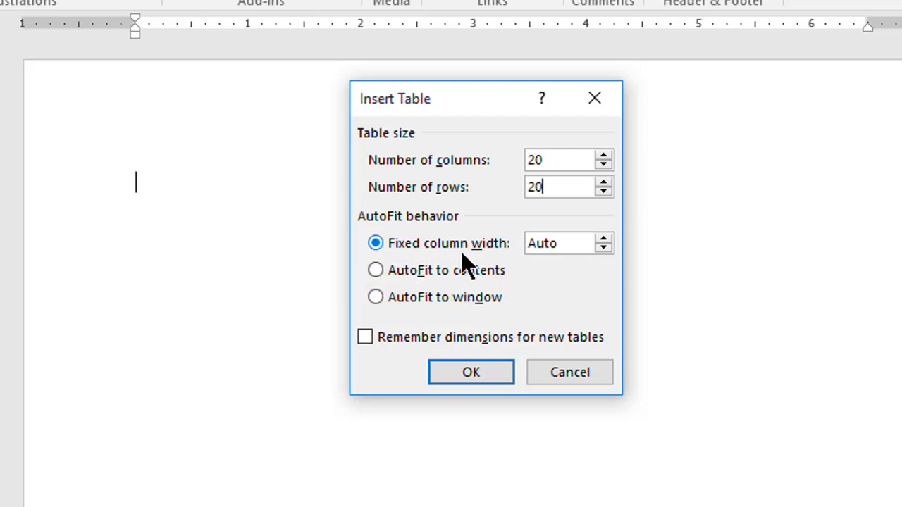
{"action": "left_click", "coordinate": [476, 374]}
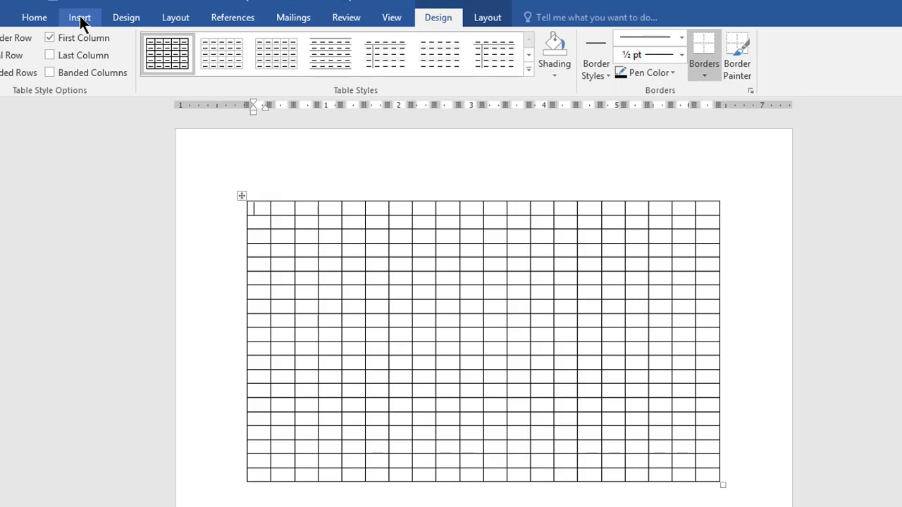
{"action": "mouse_move", "coordinate": [230, 206]}
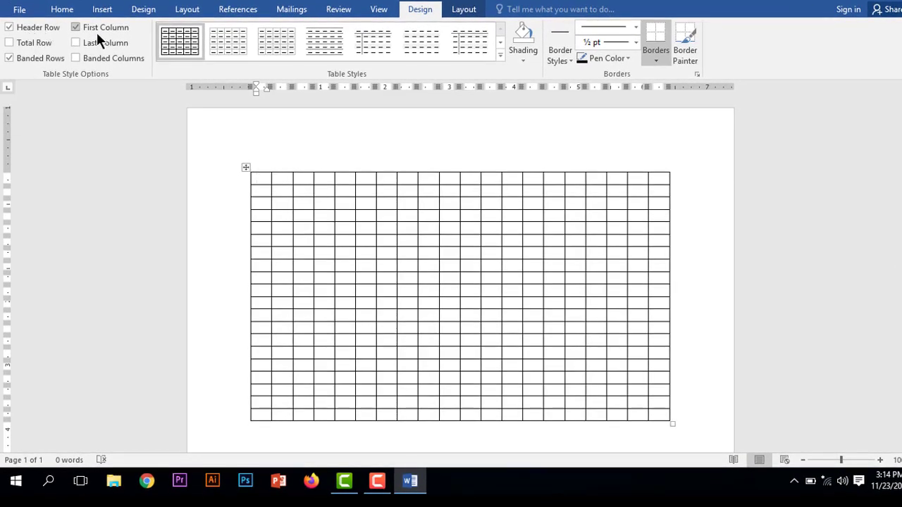
- Toggle the Header Row style option off and back on, then expand the Table Styles gallery
{"action": "left_click", "coordinate": [36, 30]}
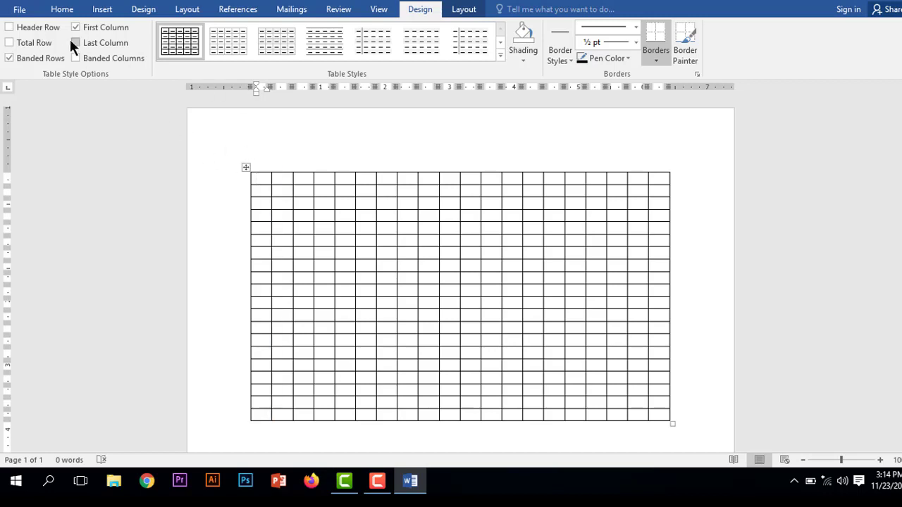
{"action": "left_click", "coordinate": [27, 33]}
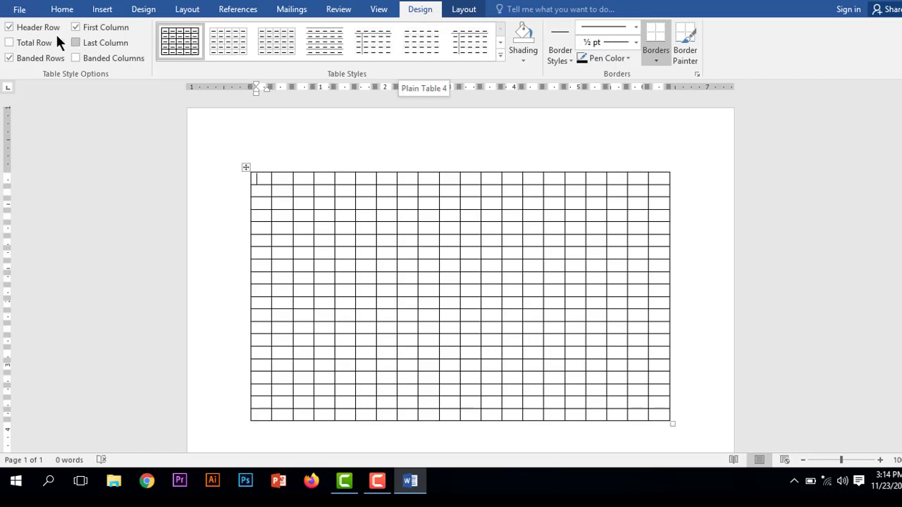
{"action": "left_click", "coordinate": [27, 32]}
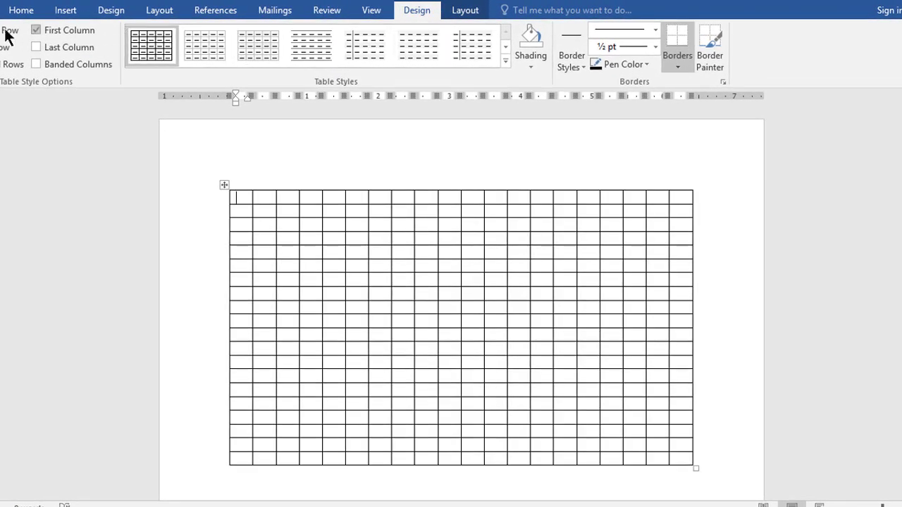
{"action": "left_click", "coordinate": [4, 32]}
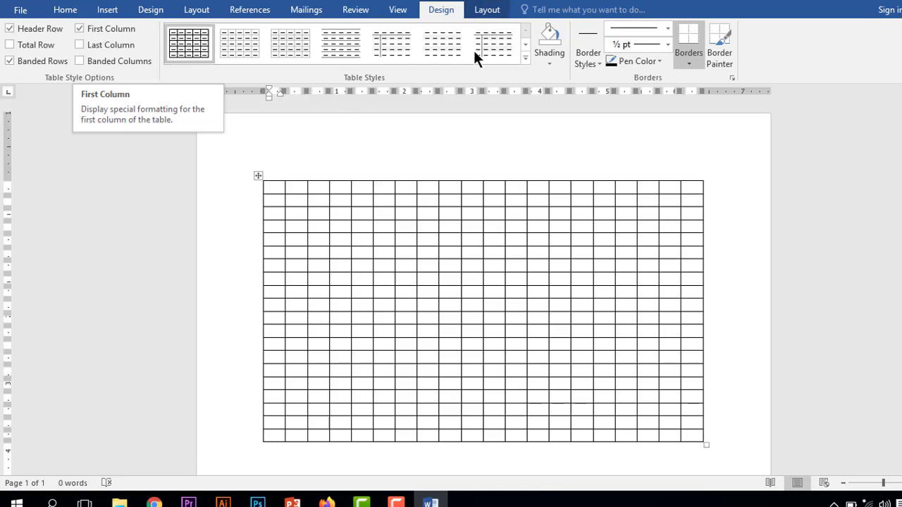
{"action": "left_click", "coordinate": [523, 59]}
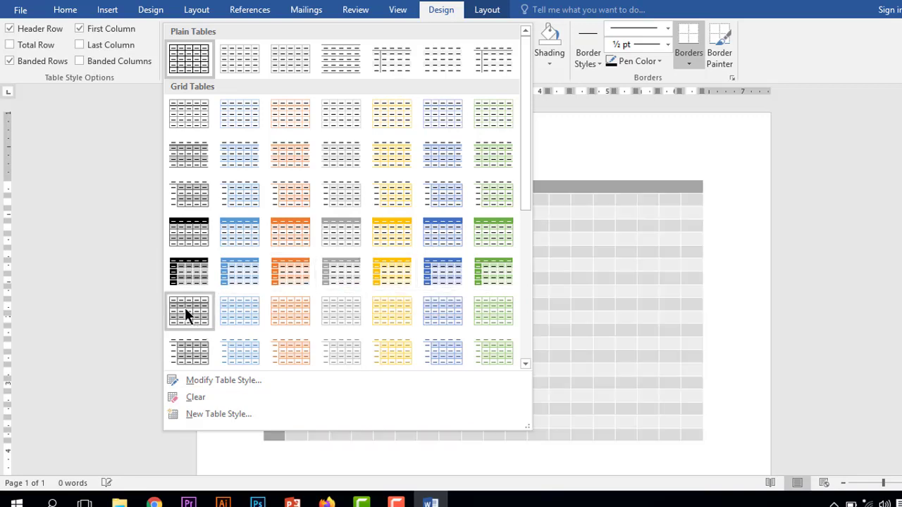
- Select the whole table and apply the blue Grid Table style with a dark first column
{"action": "left_click", "coordinate": [239, 230]}
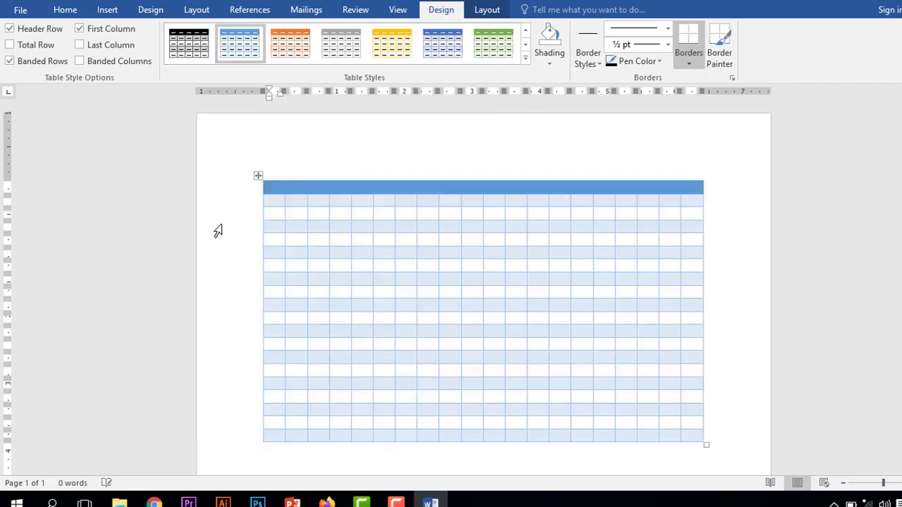
{"action": "left_click", "coordinate": [381, 214]}
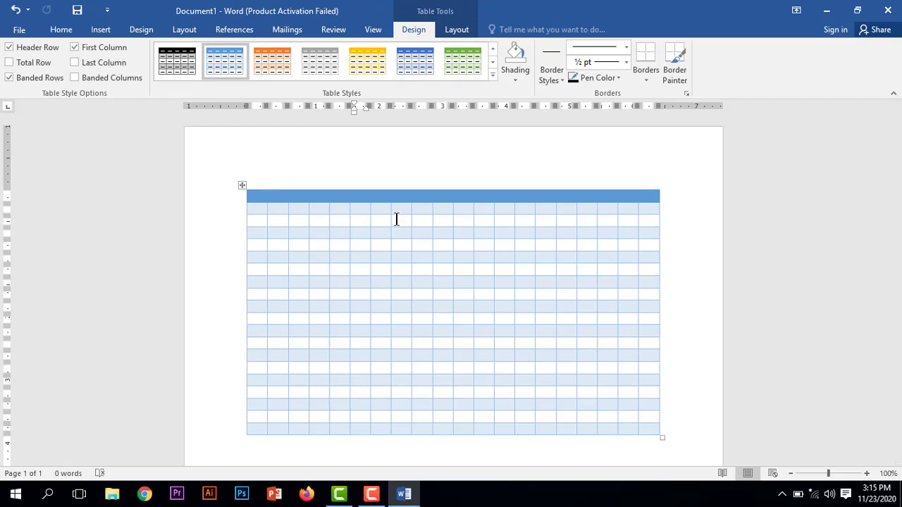
{"action": "mouse_move", "coordinate": [325, 174]}
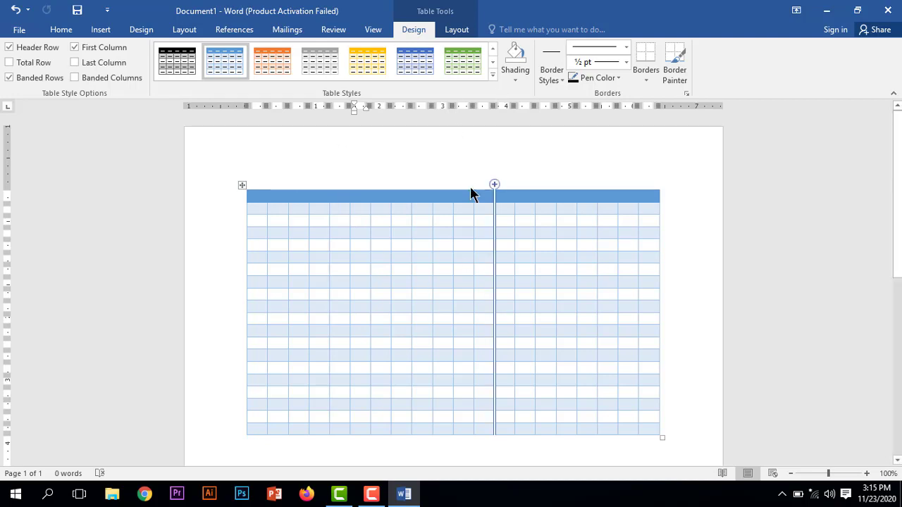
{"action": "left_click", "coordinate": [242, 186]}
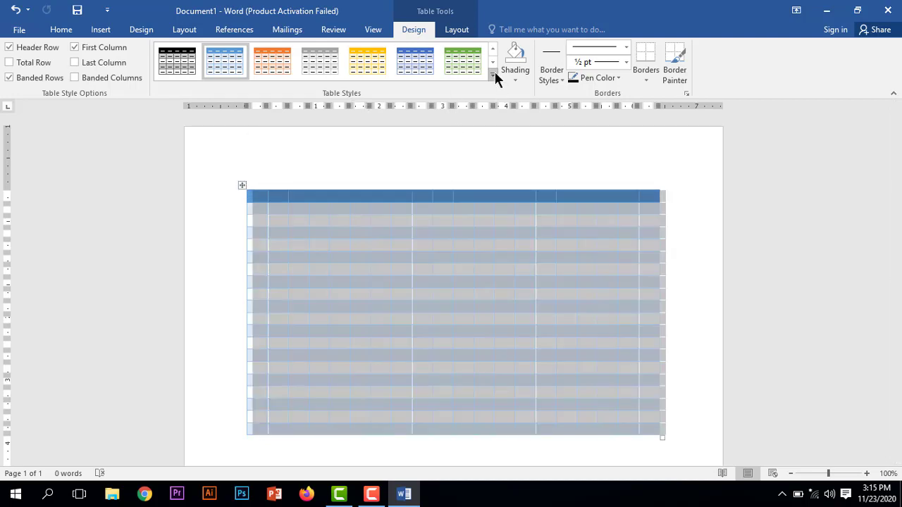
{"action": "left_click", "coordinate": [242, 186]}
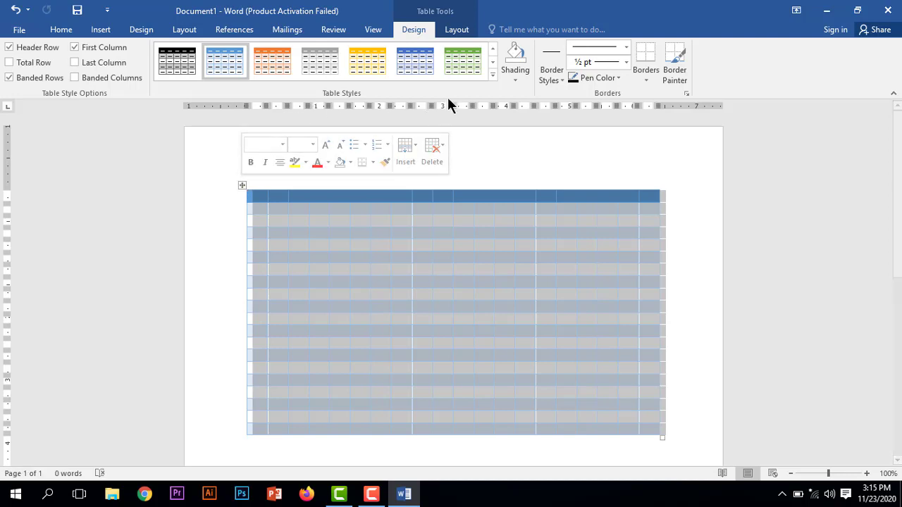
{"action": "left_click", "coordinate": [492, 75]}
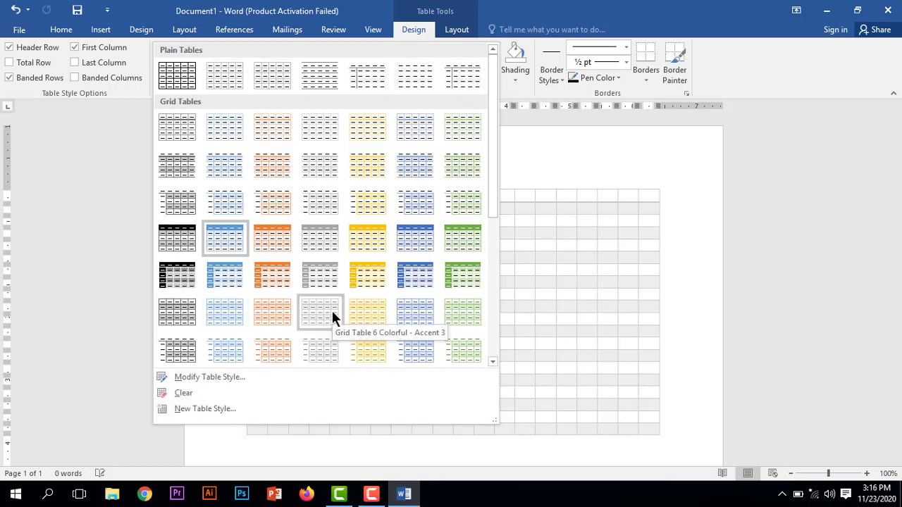
{"action": "left_click", "coordinate": [407, 276]}
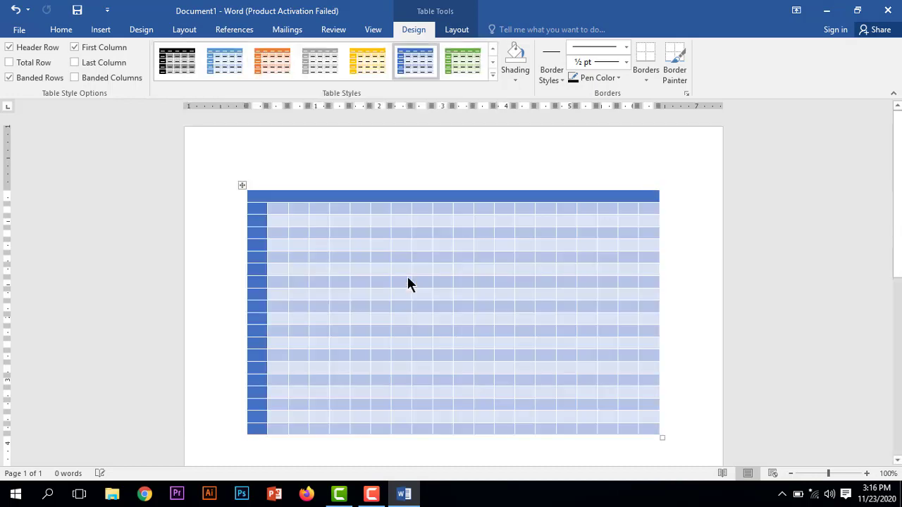
{"action": "left_click", "coordinate": [385, 179]}
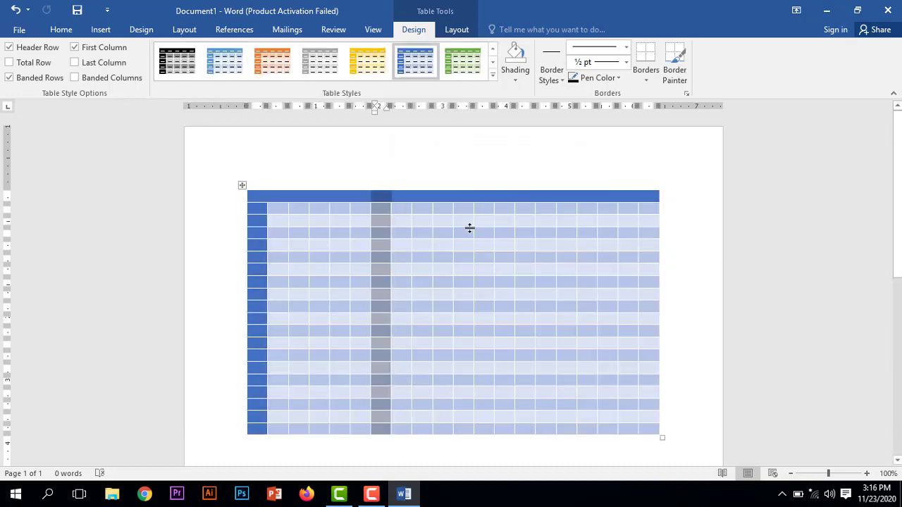
{"action": "left_click", "coordinate": [465, 166]}
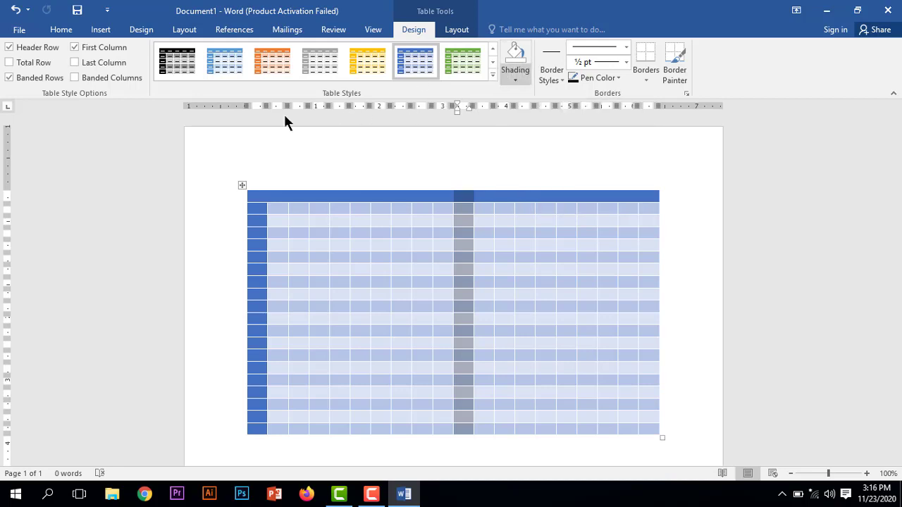
{"action": "left_click", "coordinate": [402, 160]}
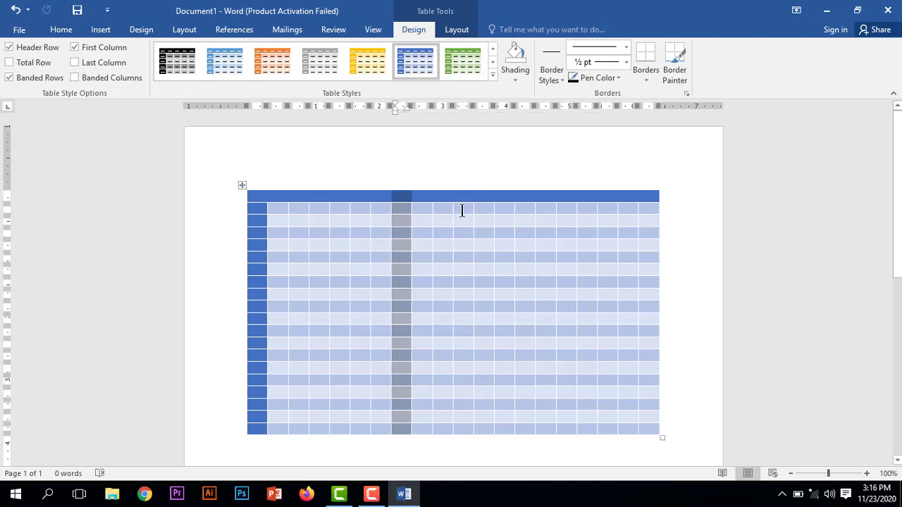
{"action": "left_click", "coordinate": [461, 210]}
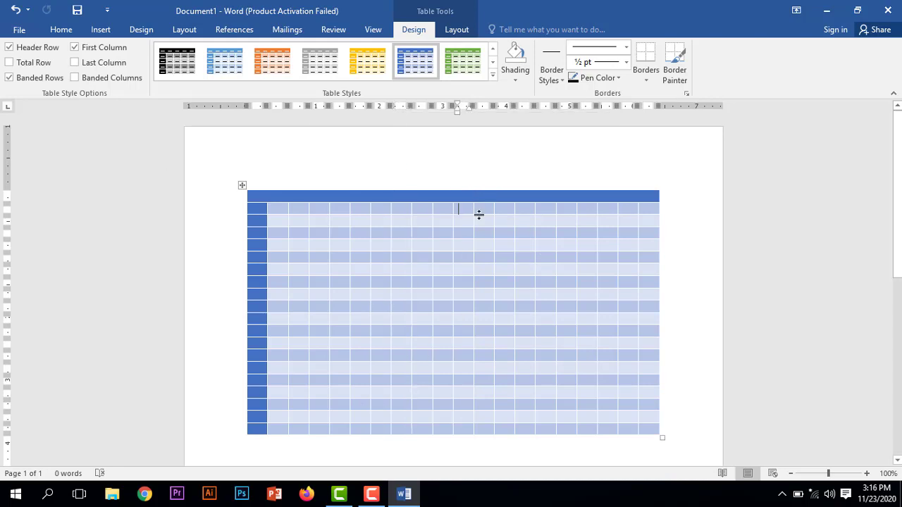
- Shade the table's first body row red
{"action": "left_click", "coordinate": [515, 79]}
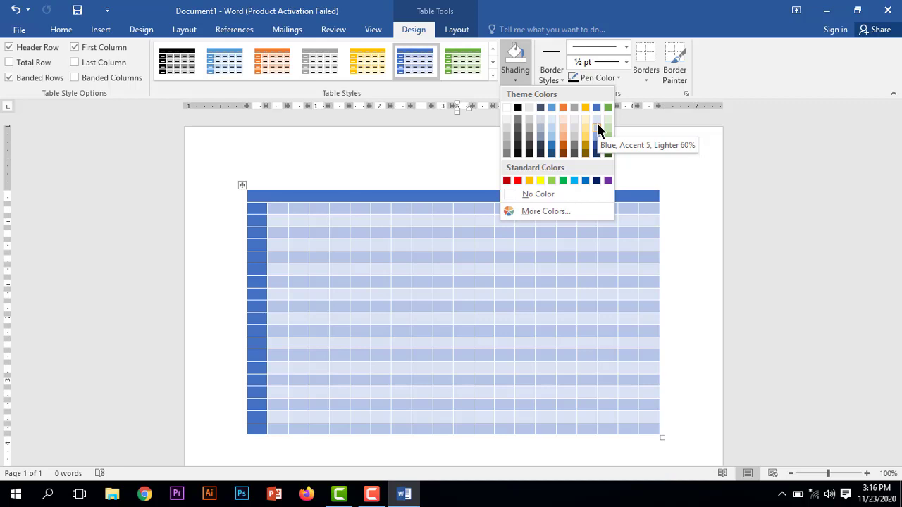
{"action": "left_click", "coordinate": [420, 151]}
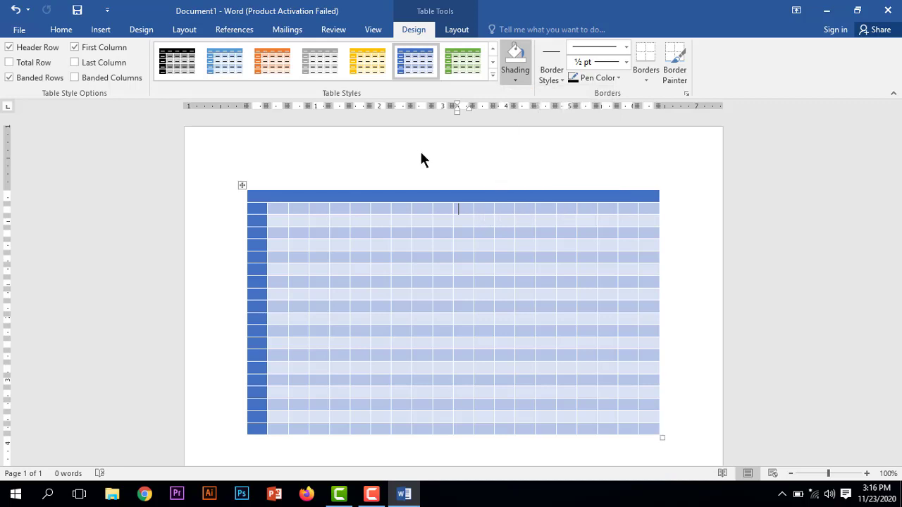
{"action": "left_click_drag", "start_coordinate": [276, 208], "coordinate": [647, 209]}
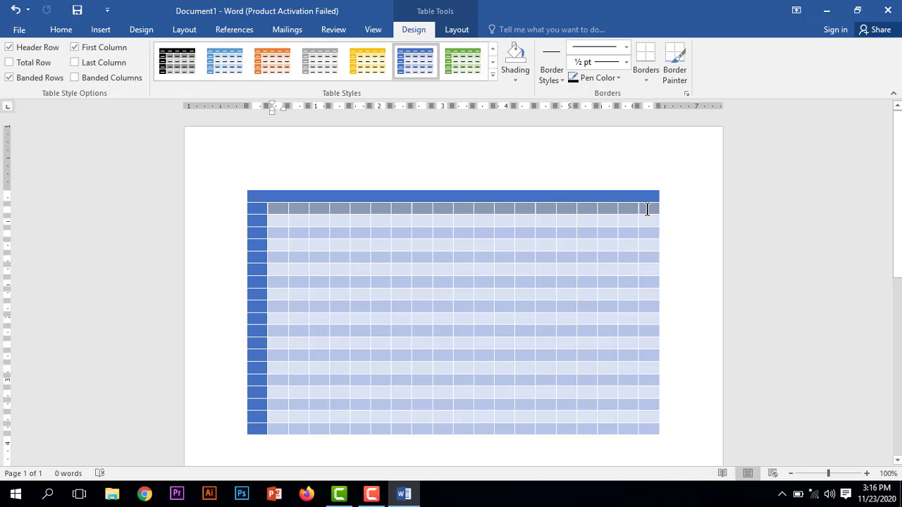
{"action": "left_click_drag", "start_coordinate": [647, 210], "coordinate": [647, 209]}
{"action": "left_click", "coordinate": [518, 79]}
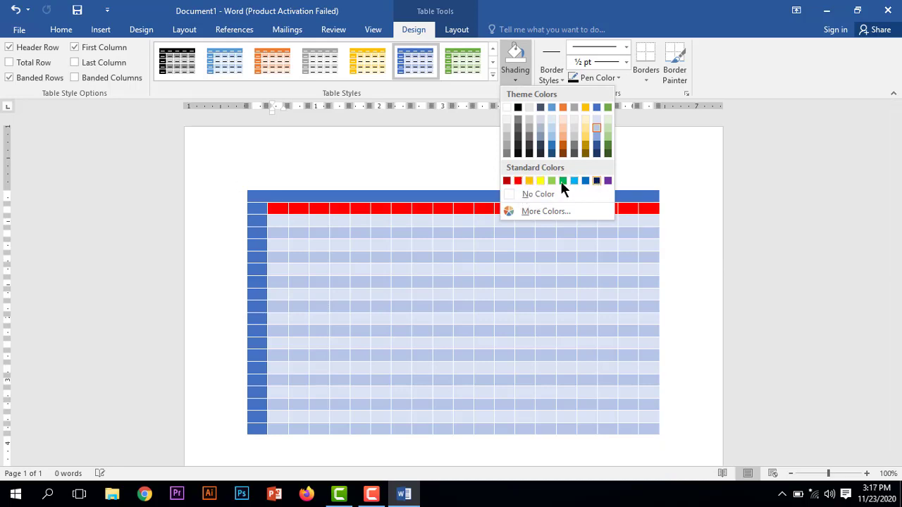
{"action": "left_click", "coordinate": [519, 180]}
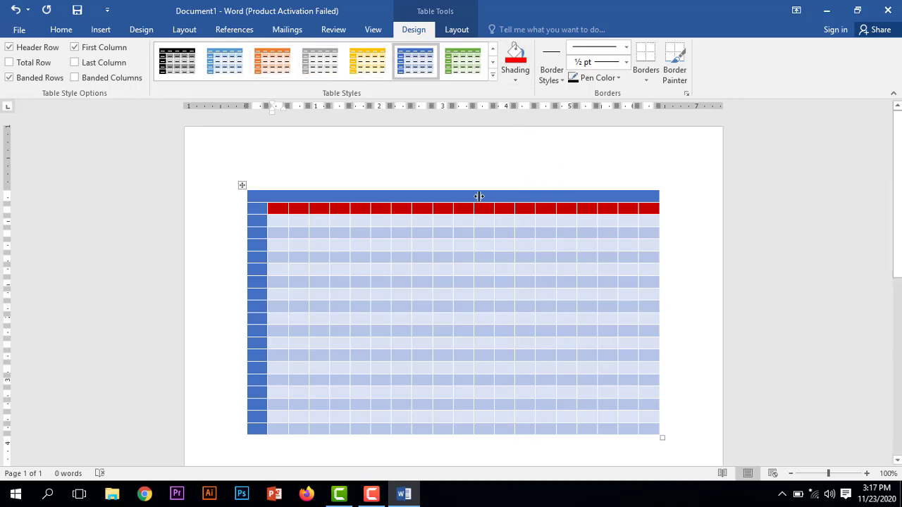
{"action": "left_click", "coordinate": [340, 293]}
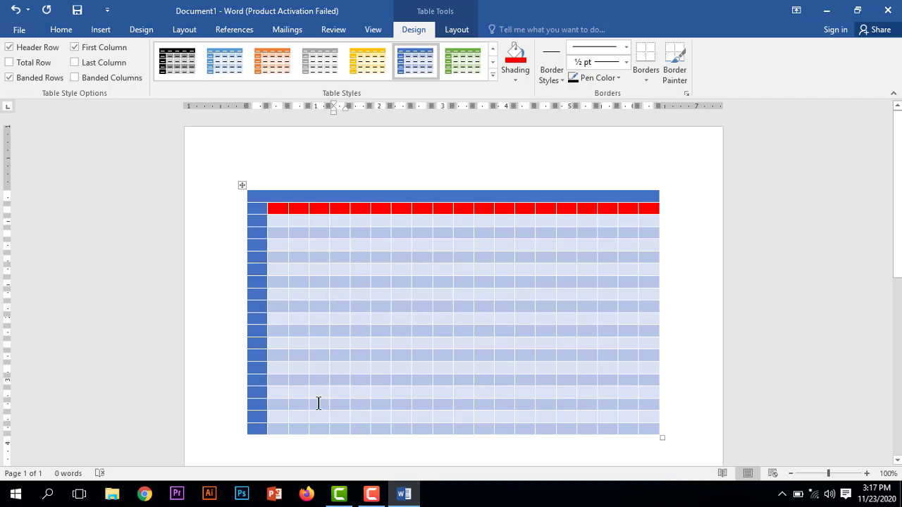
- Shade the table's last row Black, Text 1, Lighter 5%
{"action": "left_click_drag", "start_coordinate": [255, 433], "coordinate": [638, 423]}
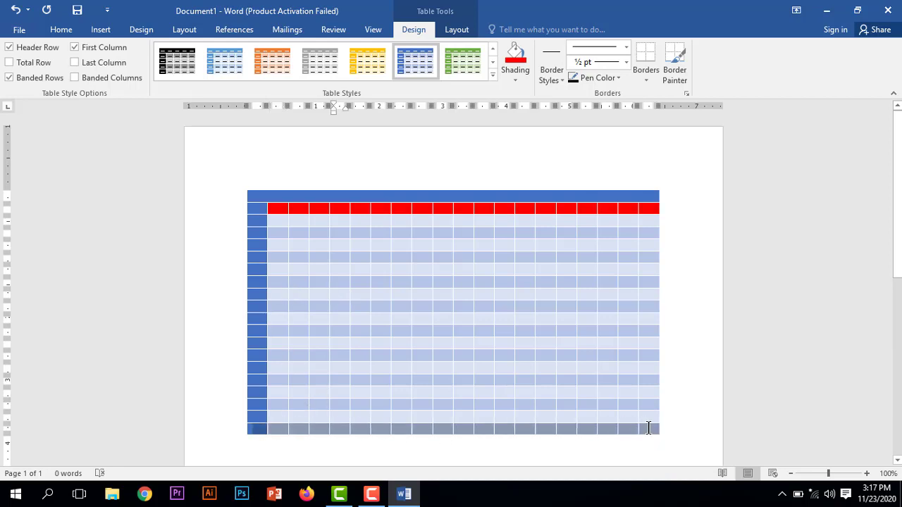
{"action": "left_click", "coordinate": [519, 75]}
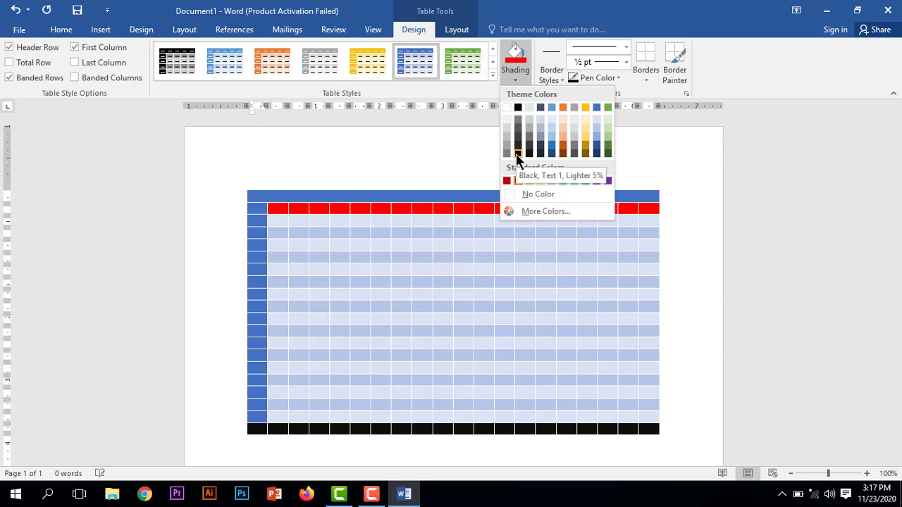
{"action": "left_click", "coordinate": [522, 148]}
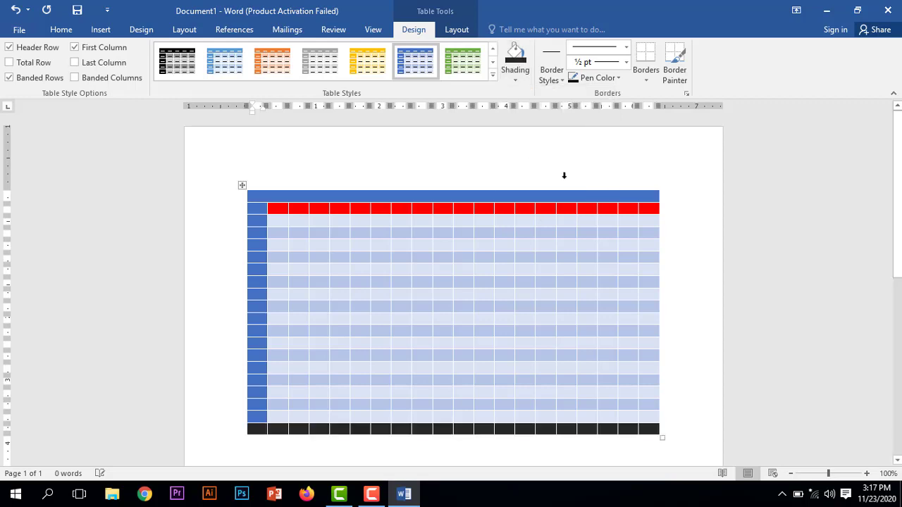
{"action": "left_click", "coordinate": [687, 234]}
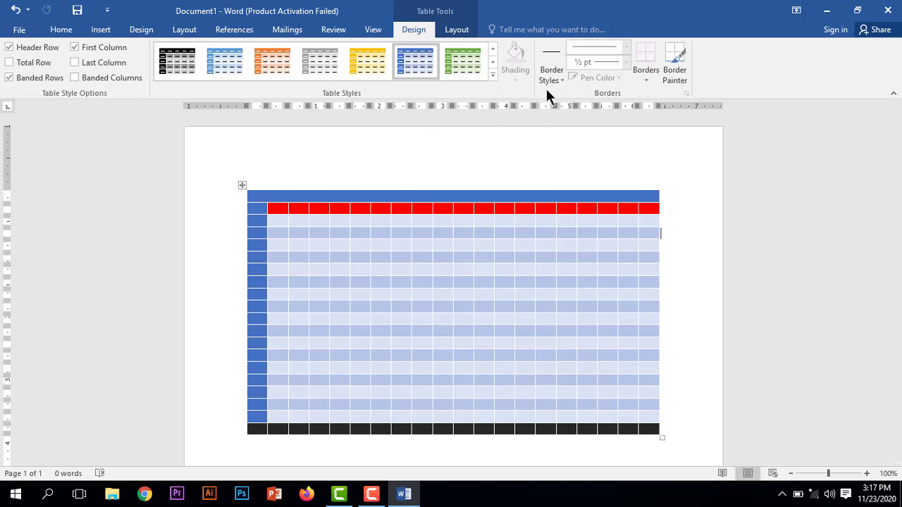
- Put the cursor in the table's top row and open the Border Styles gallery
{"action": "left_click", "coordinate": [472, 258]}
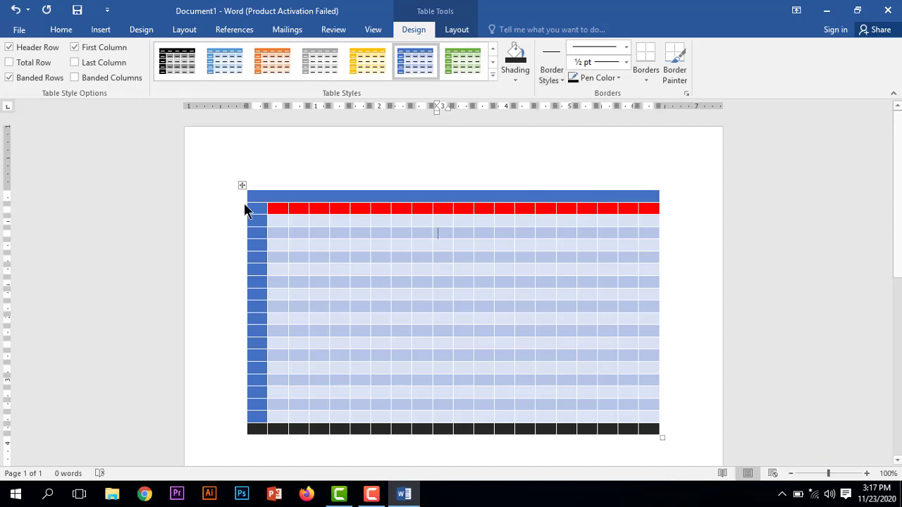
{"action": "left_click", "coordinate": [276, 194]}
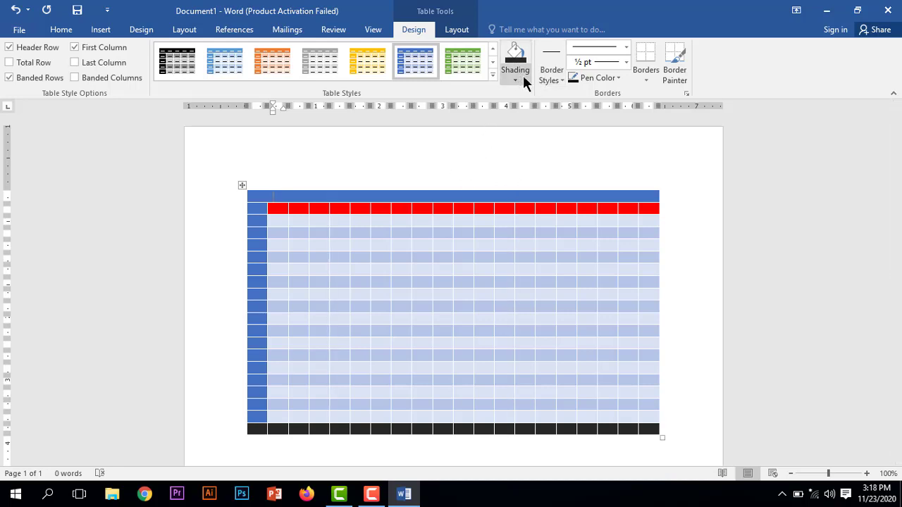
{"action": "left_click", "coordinate": [562, 81]}
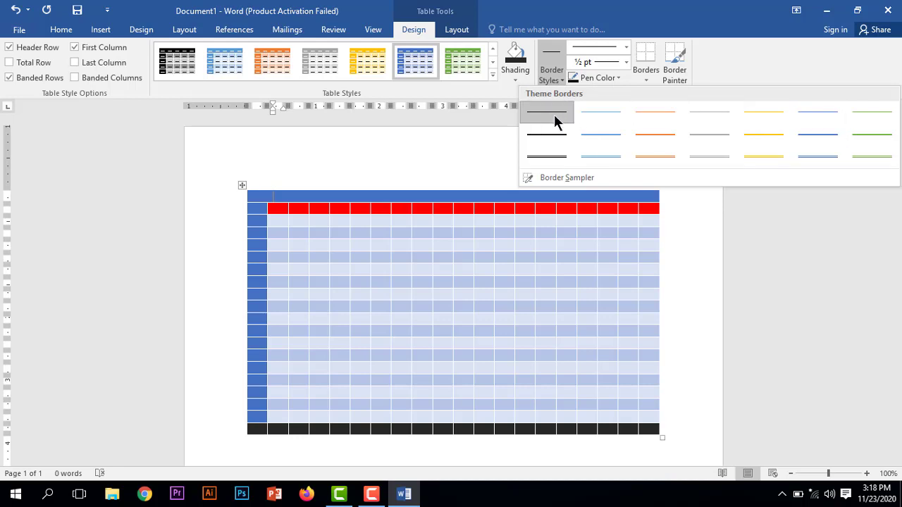
- Choose the orange 1½ pt border and paint the table's top, bottom and header-row edges
{"action": "left_click", "coordinate": [377, 234]}
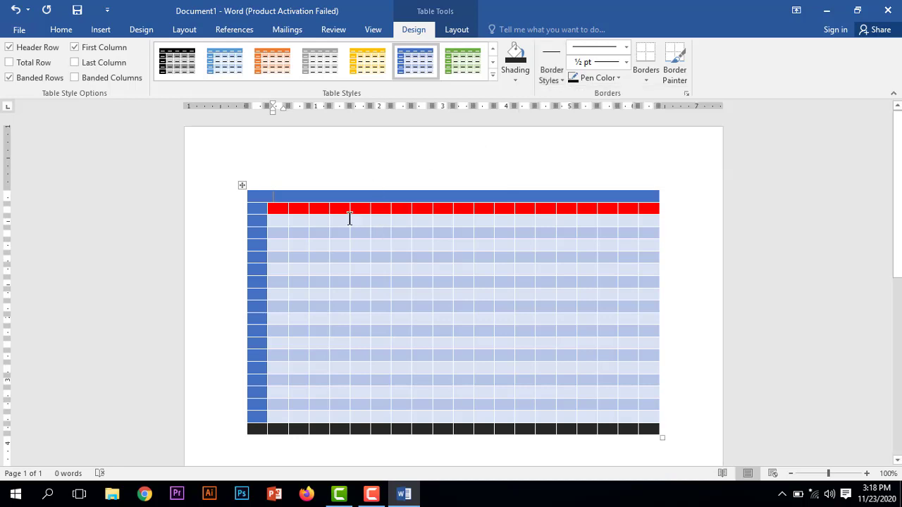
{"action": "left_click", "coordinate": [242, 185]}
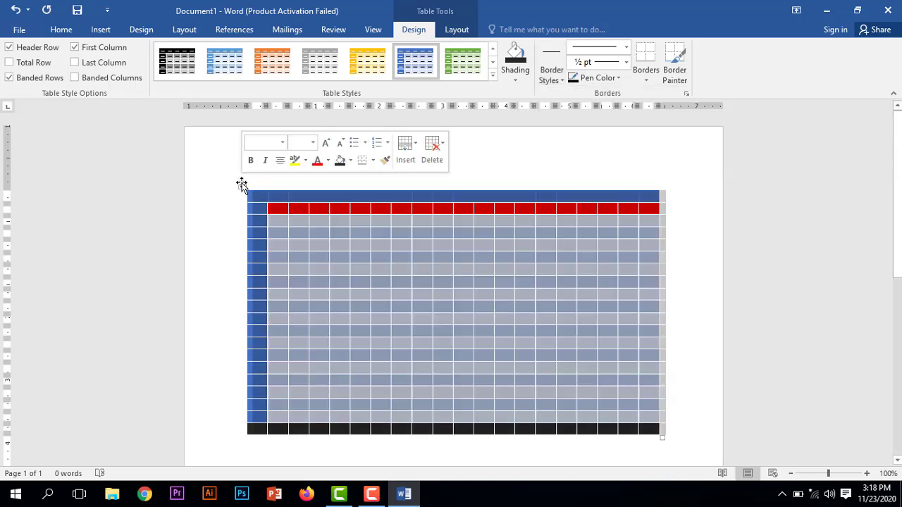
{"action": "left_click", "coordinate": [552, 78]}
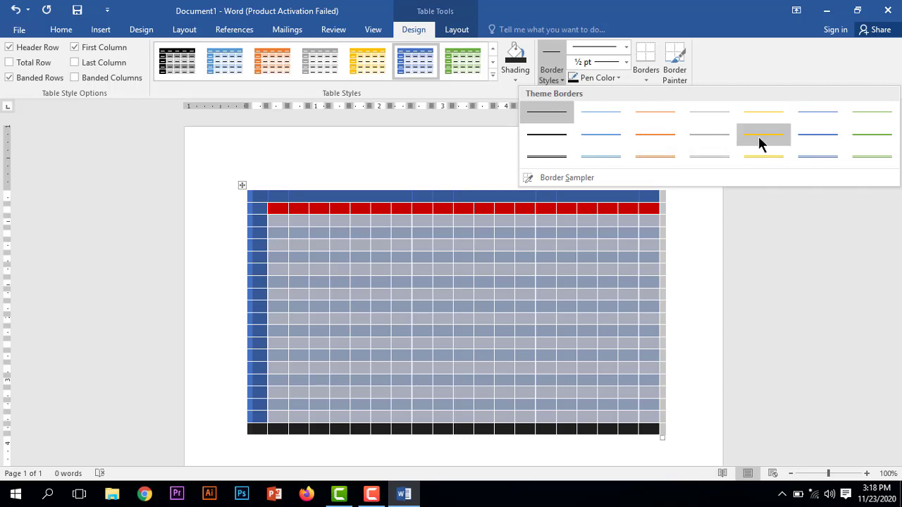
{"action": "left_click", "coordinate": [657, 139]}
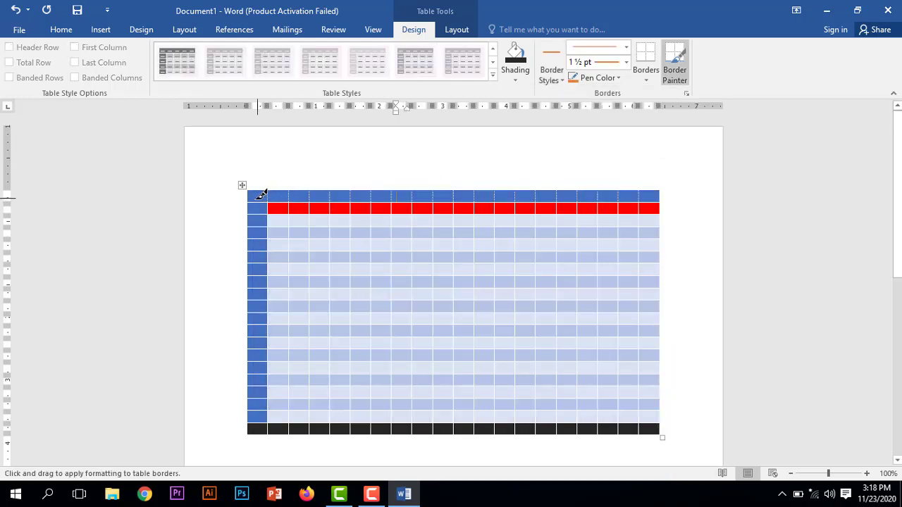
{"action": "left_click_drag", "start_coordinate": [262, 195], "coordinate": [660, 192]}
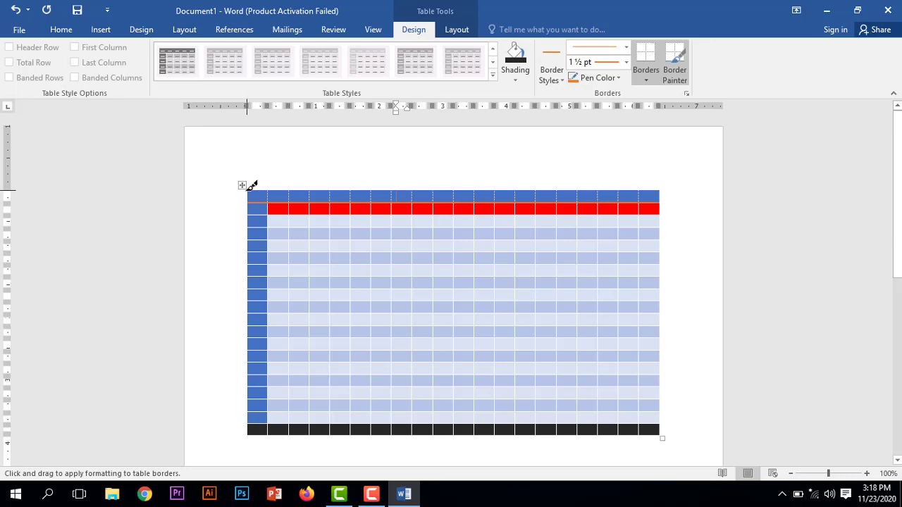
{"action": "mouse_move", "coordinate": [251, 185]}
{"action": "left_mouse_down"}
{"action": "mouse_move", "coordinate": [510, 177]}
{"action": "mouse_move", "coordinate": [659, 189]}
{"action": "mouse_move", "coordinate": [683, 402]}
{"action": "mouse_move", "coordinate": [660, 437]}
{"action": "left_mouse_up"}
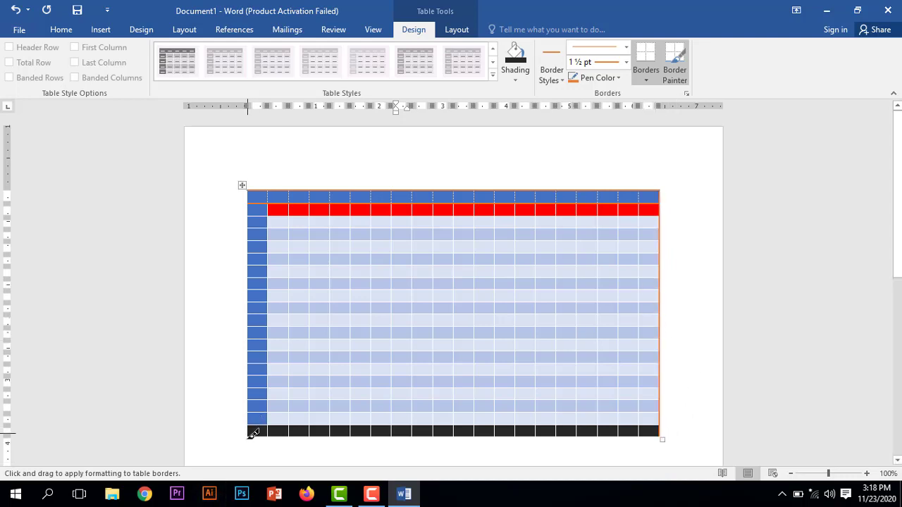
{"action": "mouse_move", "coordinate": [251, 429]}
{"action": "left_mouse_down"}
{"action": "mouse_move", "coordinate": [559, 420]}
{"action": "mouse_move", "coordinate": [662, 436]}
{"action": "left_mouse_up"}
- Paint six column lines in the left half of the table orange
{"action": "mouse_move", "coordinate": [289, 193]}
{"action": "left_mouse_down"}
{"action": "mouse_move", "coordinate": [280, 343]}
{"action": "mouse_move", "coordinate": [293, 381]}
{"action": "mouse_move", "coordinate": [294, 439]}
{"action": "left_mouse_up"}
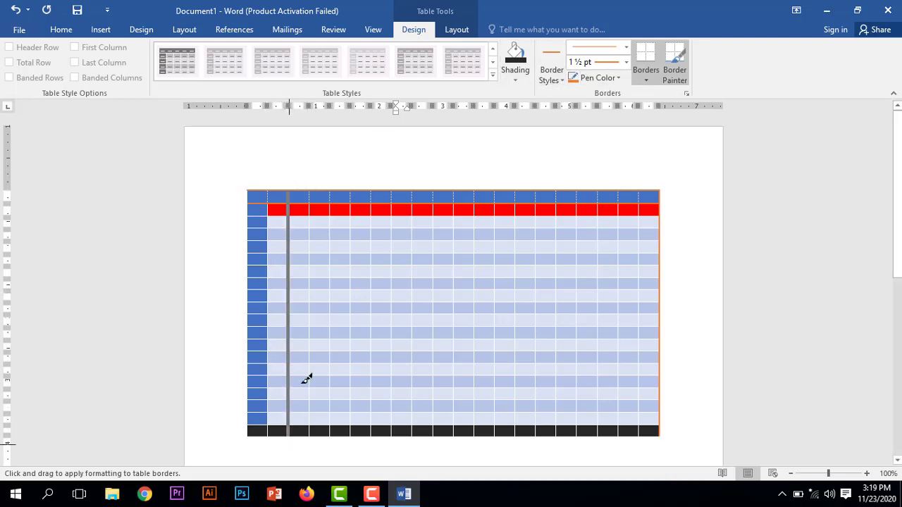
{"action": "left_click_drag", "start_coordinate": [306, 379], "coordinate": [307, 381]}
{"action": "mouse_move", "coordinate": [318, 184]}
{"action": "left_mouse_down"}
{"action": "mouse_move", "coordinate": [322, 352]}
{"action": "mouse_move", "coordinate": [310, 436]}
{"action": "left_mouse_up"}
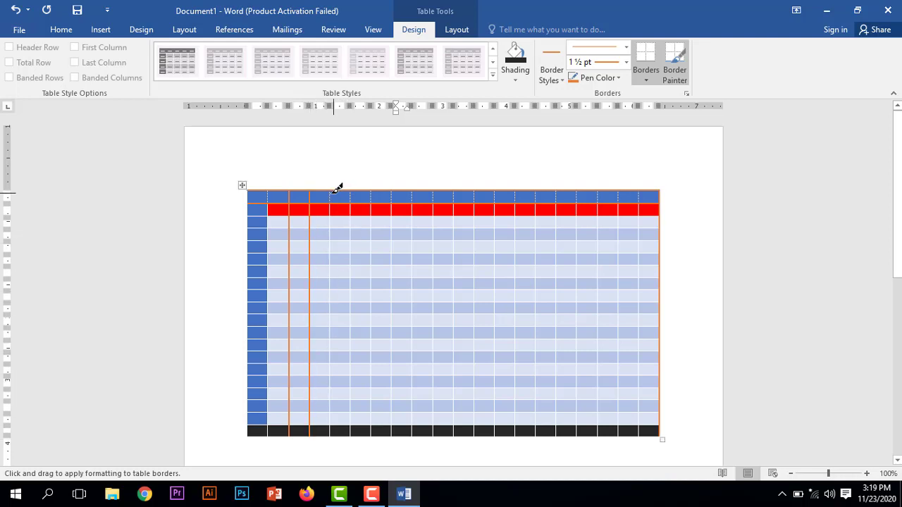
{"action": "left_click_drag", "start_coordinate": [334, 187], "coordinate": [322, 425]}
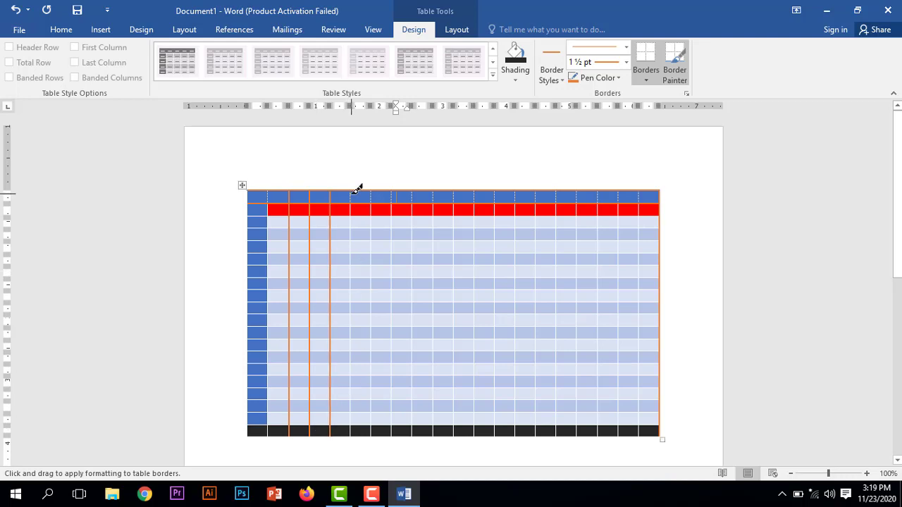
{"action": "mouse_move", "coordinate": [358, 186]}
{"action": "left_mouse_down"}
{"action": "mouse_move", "coordinate": [365, 350]}
{"action": "mouse_move", "coordinate": [344, 432]}
{"action": "left_mouse_up"}
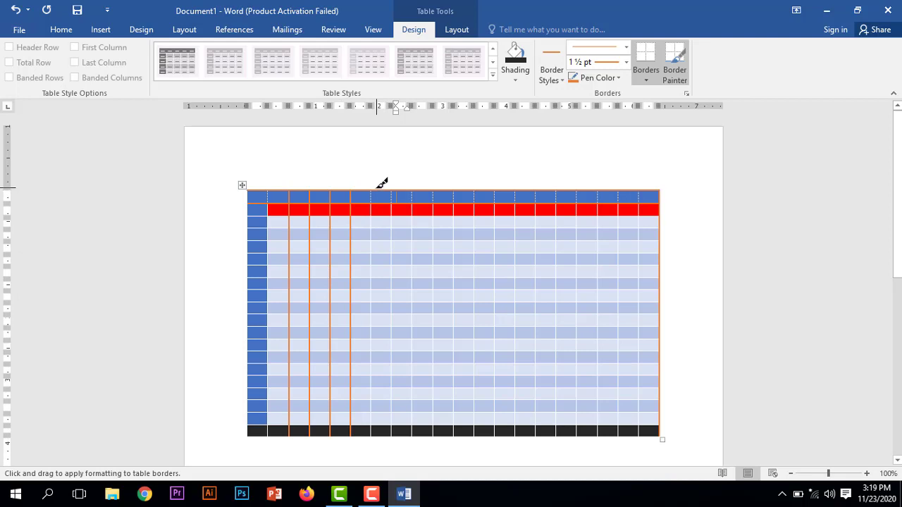
{"action": "left_click_drag", "start_coordinate": [375, 187], "coordinate": [367, 433]}
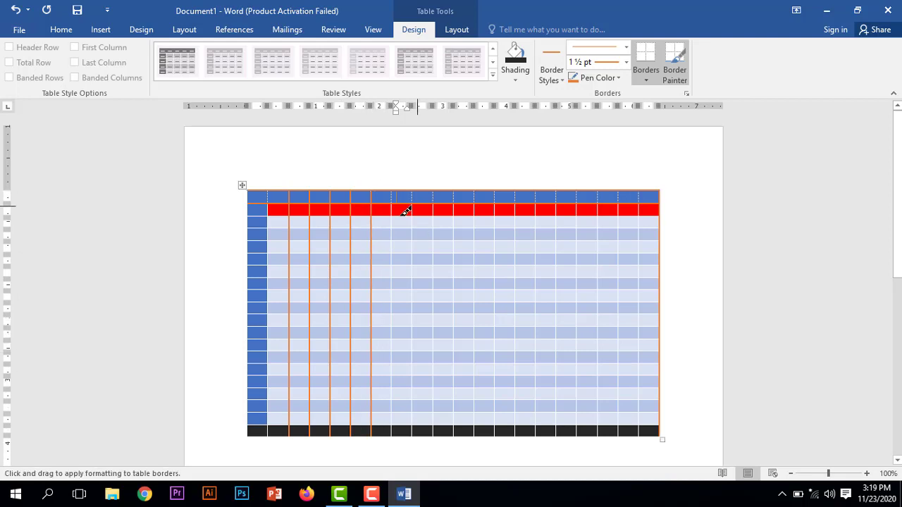
{"action": "left_click_drag", "start_coordinate": [396, 194], "coordinate": [391, 428]}
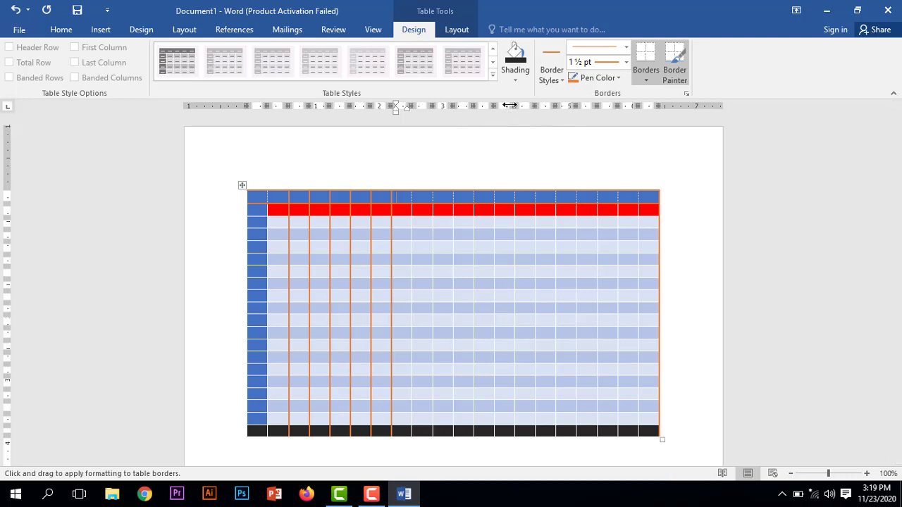
- Pick the green theme border and paint two column lines and one horizontal row line
{"action": "left_click", "coordinate": [562, 80]}
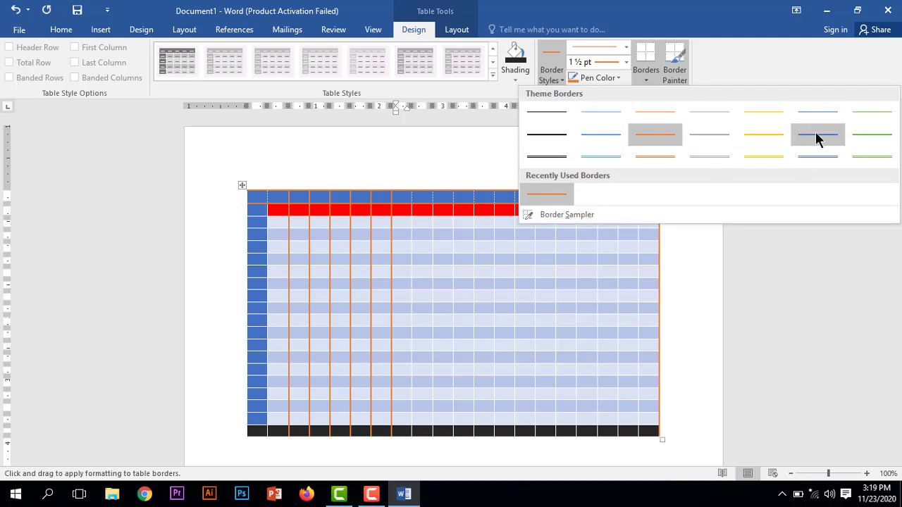
{"action": "left_click", "coordinate": [855, 134]}
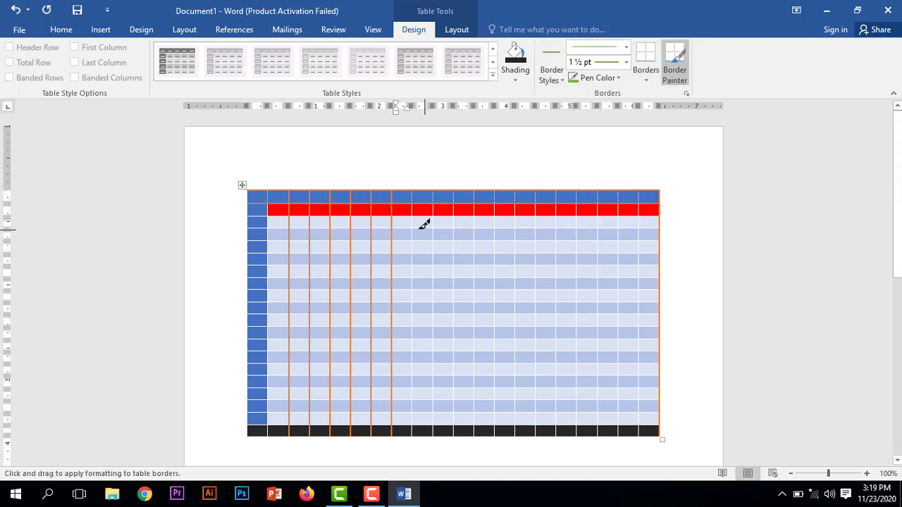
{"action": "left_click_drag", "start_coordinate": [419, 186], "coordinate": [416, 429]}
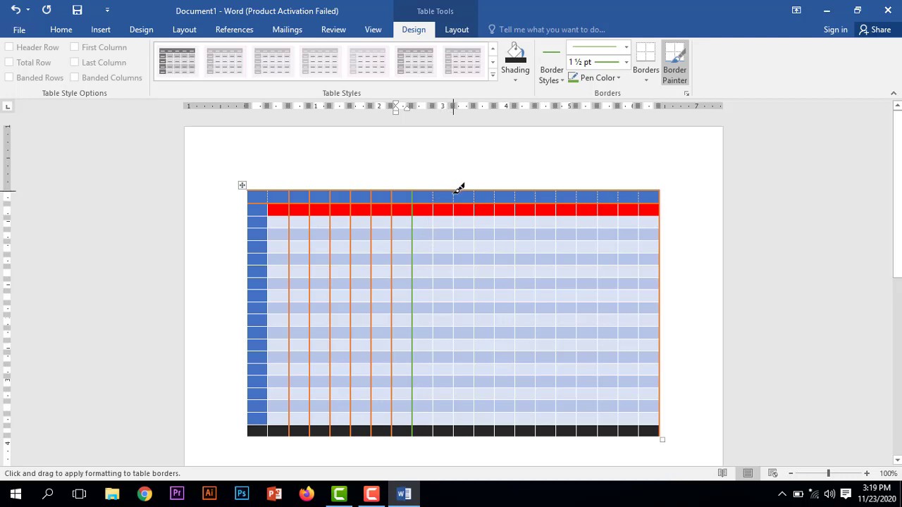
{"action": "mouse_move", "coordinate": [459, 188]}
{"action": "left_mouse_down"}
{"action": "mouse_move", "coordinate": [477, 415]}
{"action": "mouse_move", "coordinate": [452, 455]}
{"action": "mouse_move", "coordinate": [469, 352]}
{"action": "left_mouse_up"}
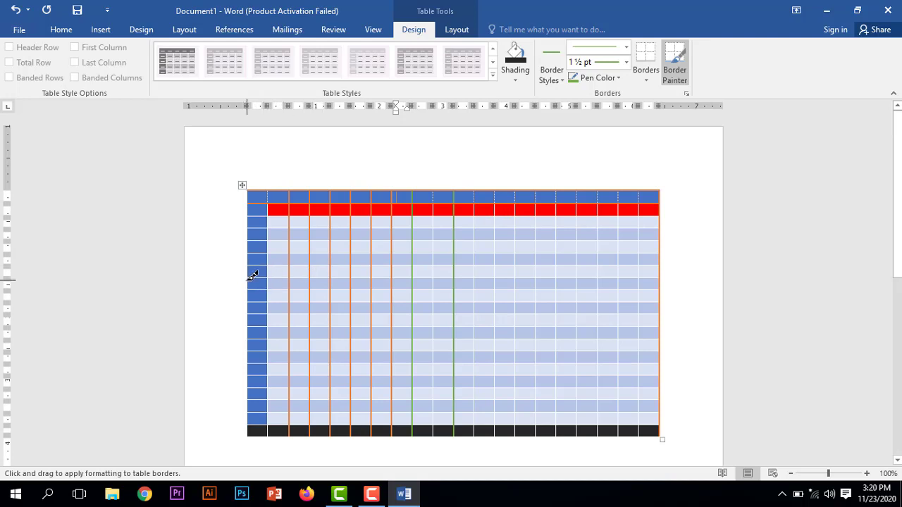
{"action": "mouse_move", "coordinate": [252, 276]}
{"action": "left_mouse_down"}
{"action": "mouse_move", "coordinate": [323, 268]}
{"action": "mouse_move", "coordinate": [662, 277]}
{"action": "left_mouse_up"}
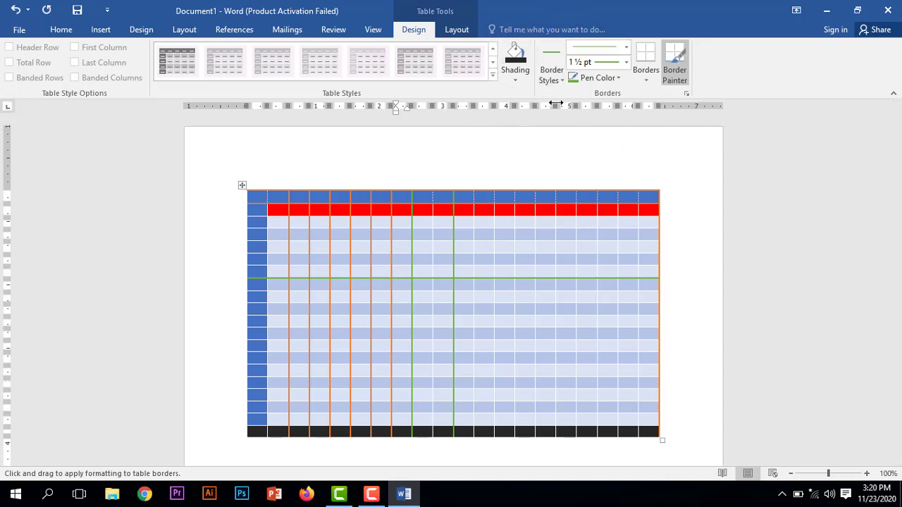
{"action": "left_click", "coordinate": [624, 62]}
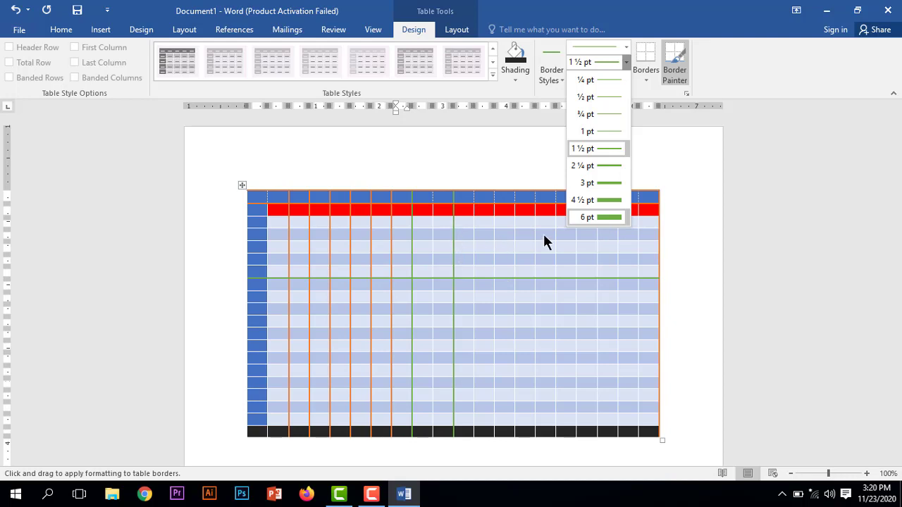
- Paint one right-side column line with a 6 pt green border and another with a ¼ pt line
{"action": "left_click", "coordinate": [604, 215]}
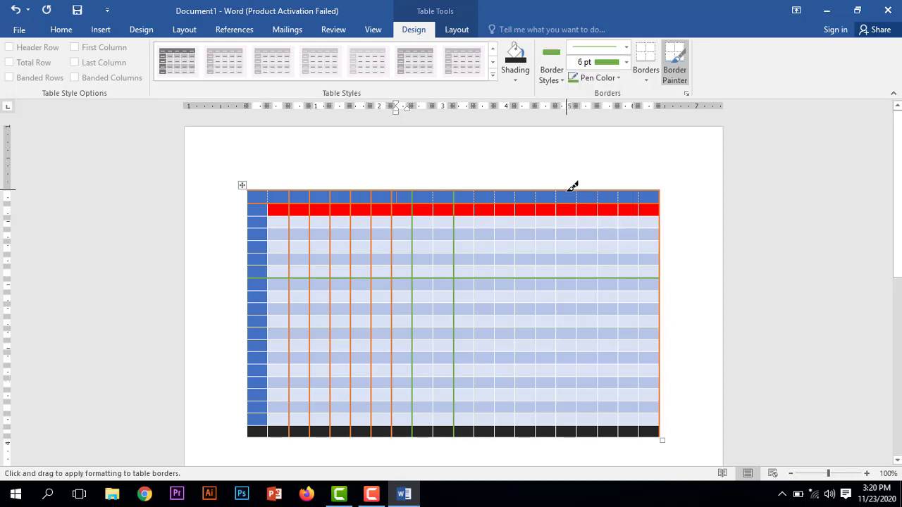
{"action": "mouse_move", "coordinate": [580, 204]}
{"action": "left_mouse_down"}
{"action": "mouse_move", "coordinate": [593, 331]}
{"action": "mouse_move", "coordinate": [577, 435]}
{"action": "left_mouse_up"}
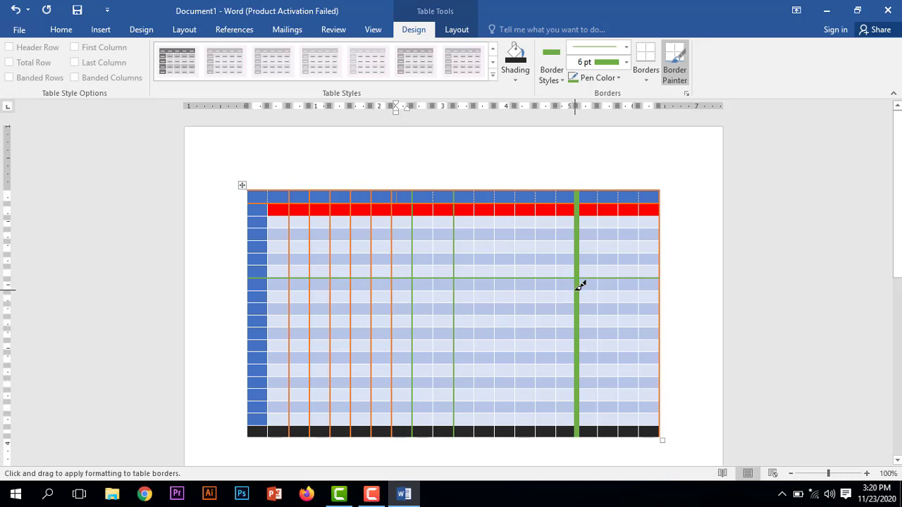
{"action": "left_click", "coordinate": [625, 62]}
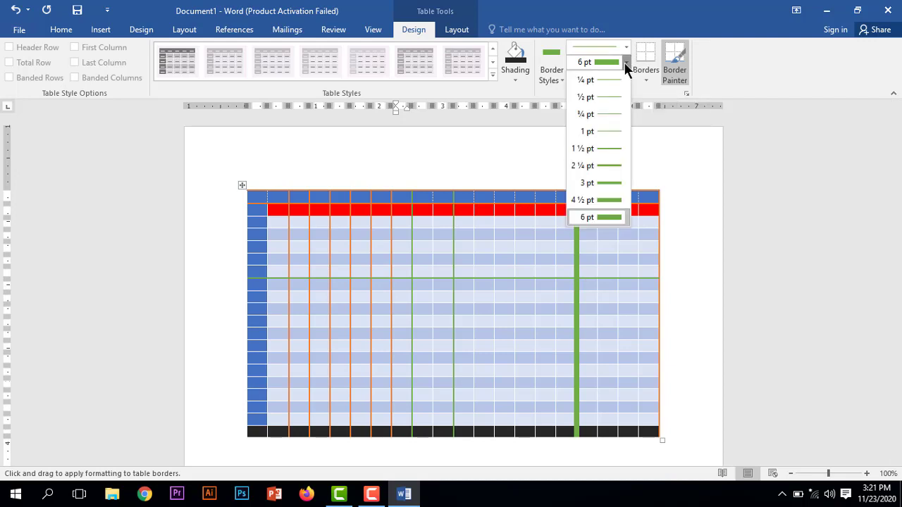
{"action": "key", "text": "Escape"}
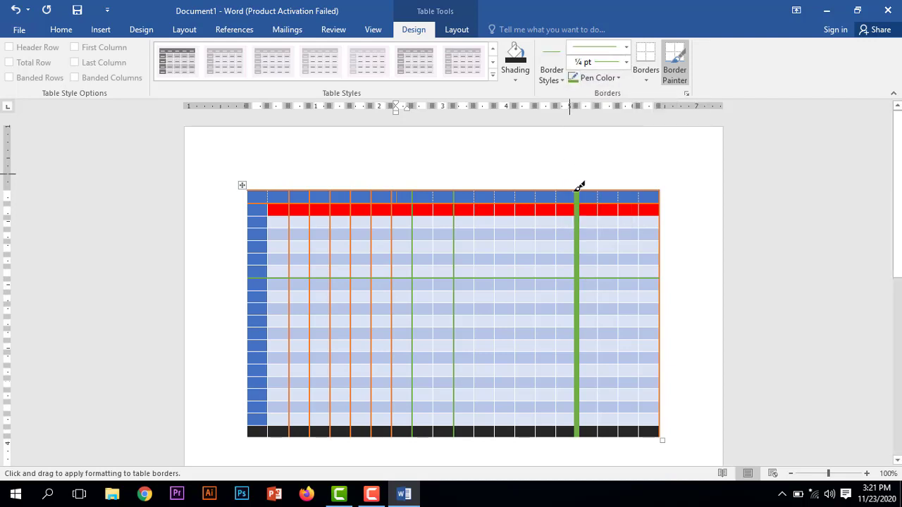
{"action": "mouse_move", "coordinate": [620, 192]}
{"action": "left_mouse_down"}
{"action": "mouse_move", "coordinate": [638, 360]}
{"action": "mouse_move", "coordinate": [620, 432]}
{"action": "left_mouse_up"}
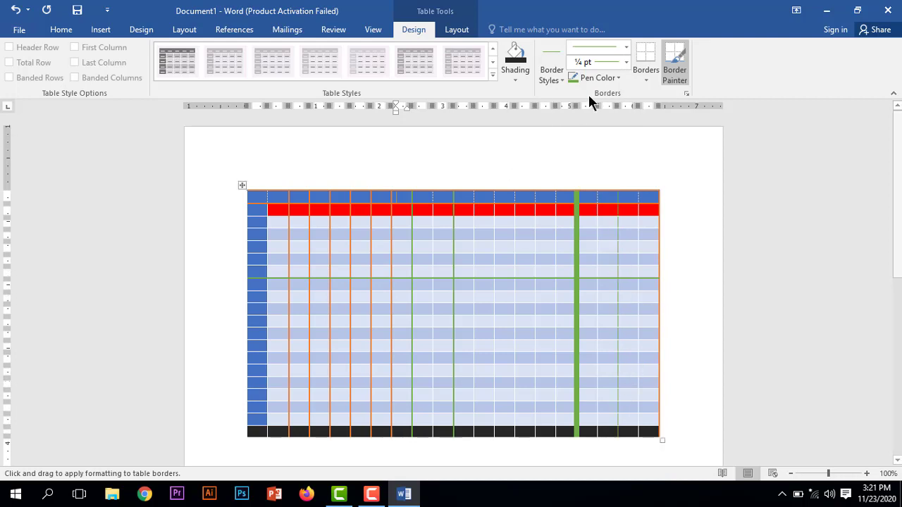
{"action": "left_click", "coordinate": [624, 47]}
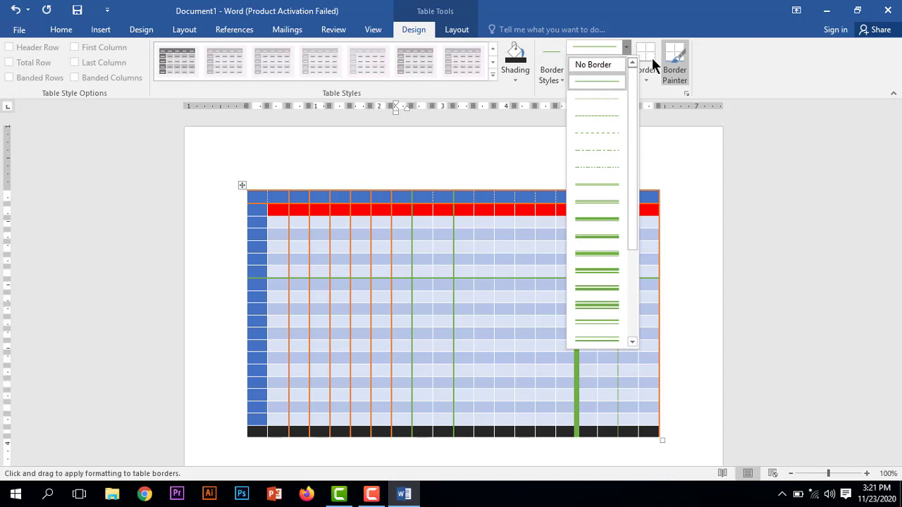
{"action": "left_click", "coordinate": [636, 37]}
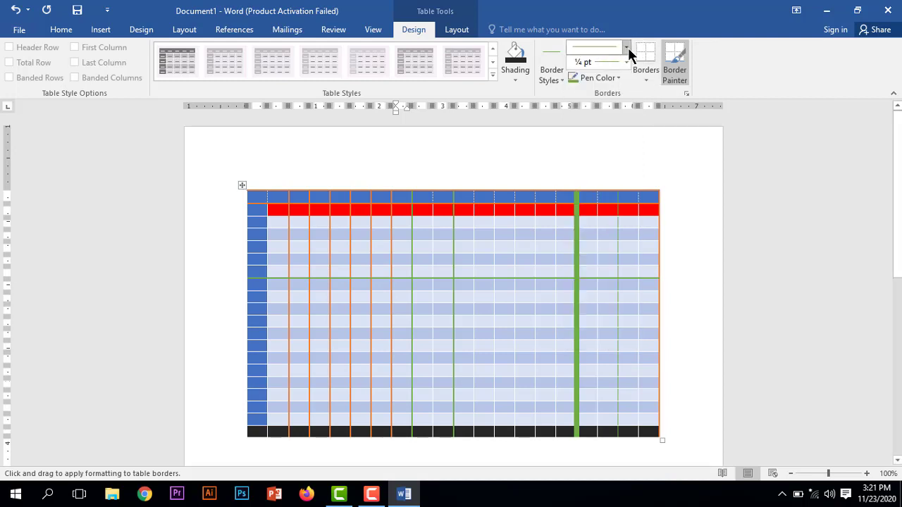
{"action": "left_click", "coordinate": [628, 47]}
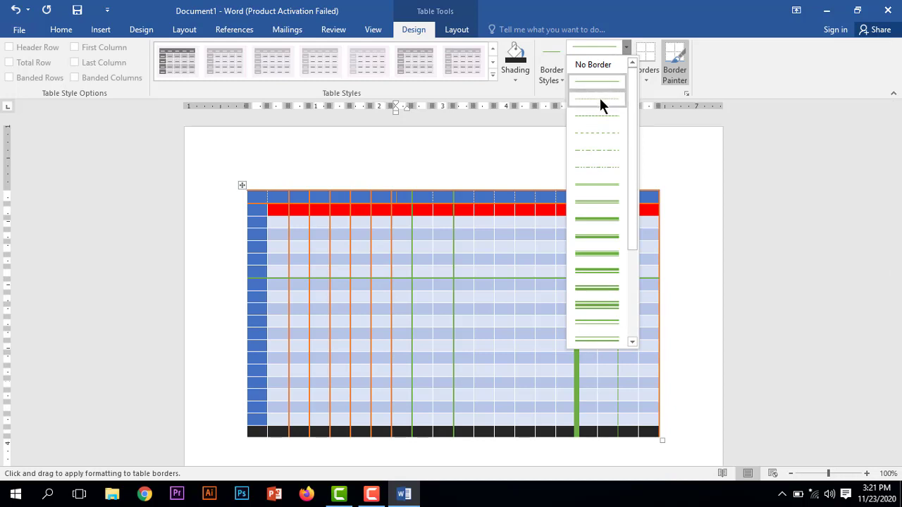
- Paint double green borders under the red row and down a middle column
{"action": "left_click", "coordinate": [600, 255]}
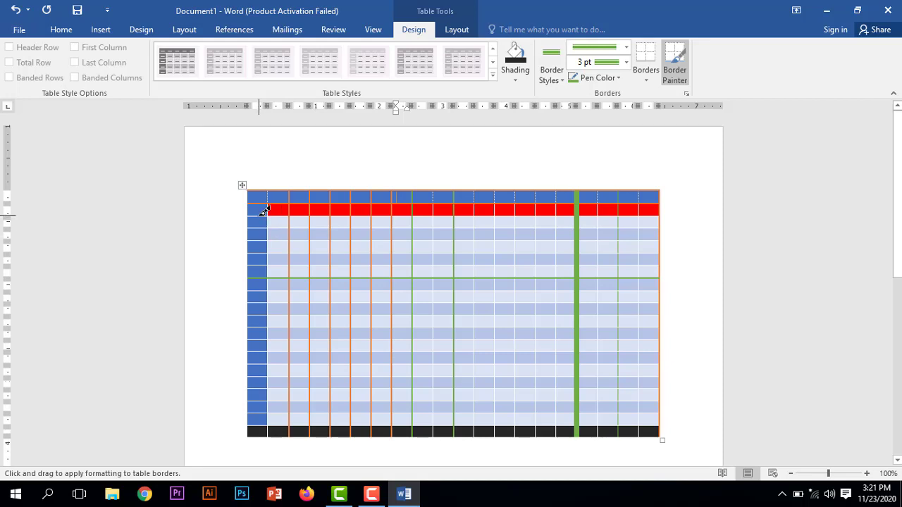
{"action": "left_click_drag", "start_coordinate": [250, 216], "coordinate": [674, 221]}
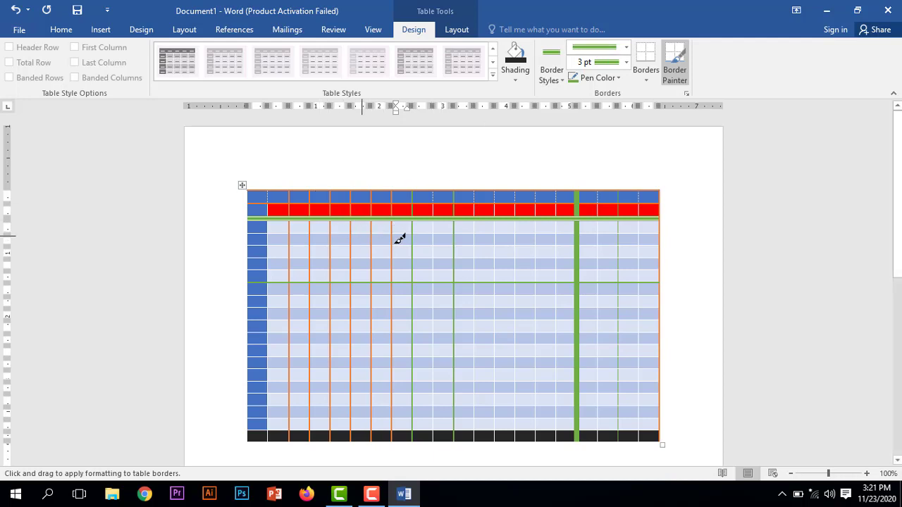
{"action": "scroll", "coordinate": [493, 272], "scroll_direction": "down", "scroll_amount": 6}
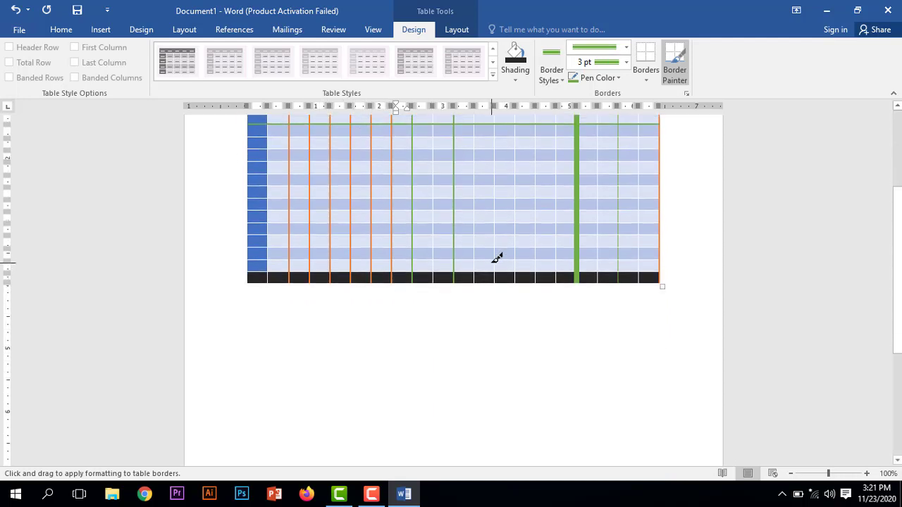
{"action": "mouse_move", "coordinate": [247, 240]}
{"action": "left_mouse_down"}
{"action": "mouse_move", "coordinate": [451, 250]}
{"action": "mouse_move", "coordinate": [703, 232]}
{"action": "left_mouse_up"}
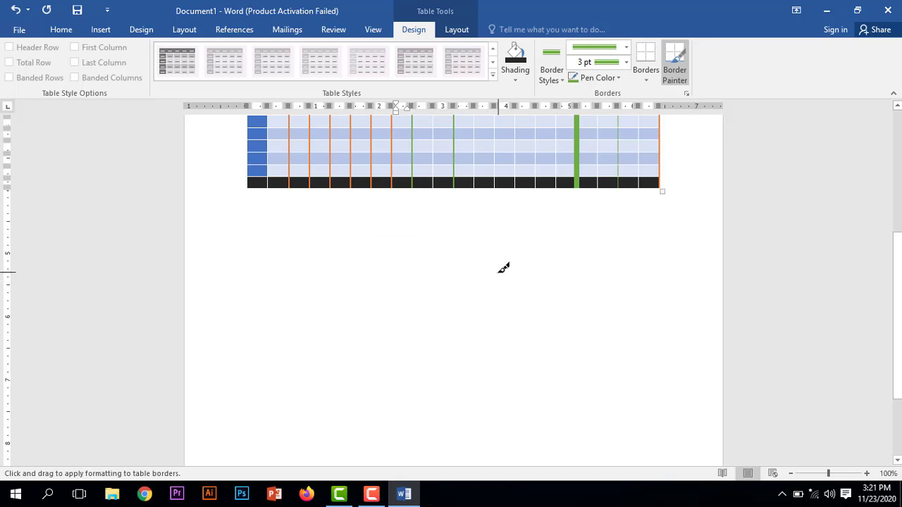
{"action": "scroll", "coordinate": [503, 268], "scroll_direction": "up", "scroll_amount": 3}
{"action": "scroll", "coordinate": [373, 255], "scroll_direction": "down", "scroll_amount": 3}
{"action": "scroll", "coordinate": [529, 268], "scroll_direction": "up", "scroll_amount": 4}
{"action": "scroll", "coordinate": [555, 280], "scroll_direction": "up", "scroll_amount": 3}
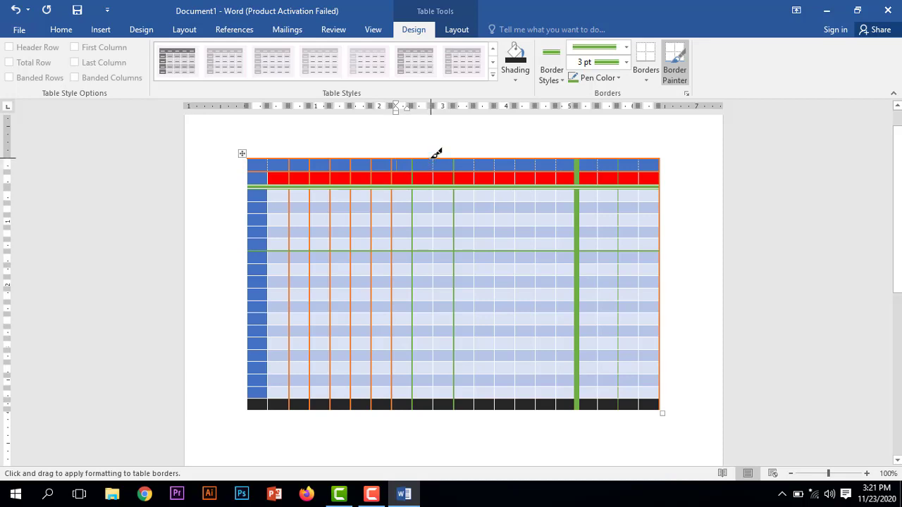
{"action": "mouse_move", "coordinate": [436, 154]}
{"action": "left_mouse_down"}
{"action": "mouse_move", "coordinate": [451, 345]}
{"action": "mouse_move", "coordinate": [435, 412]}
{"action": "left_mouse_up"}
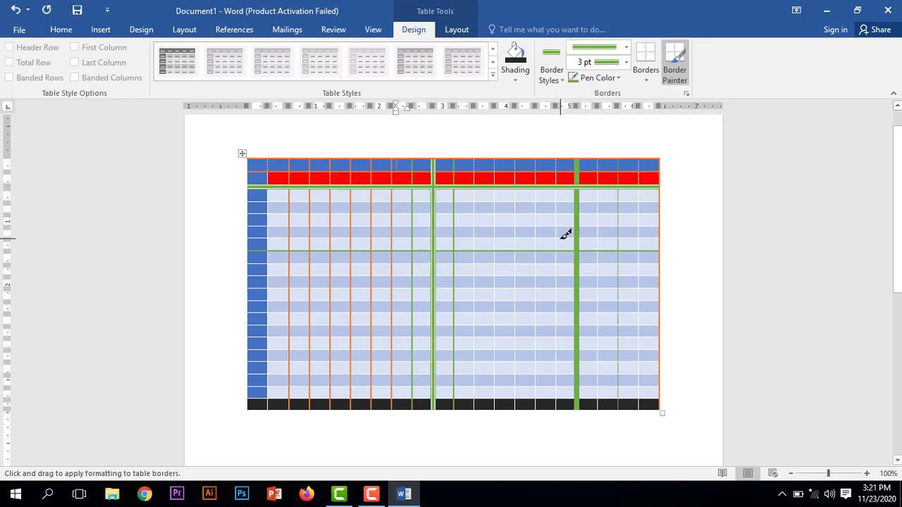
- Switch to the wavy line style and paint a wavy green border across the table
{"action": "left_click", "coordinate": [627, 43]}
{"action": "scroll", "coordinate": [600, 282], "scroll_direction": "down", "scroll_amount": 2}
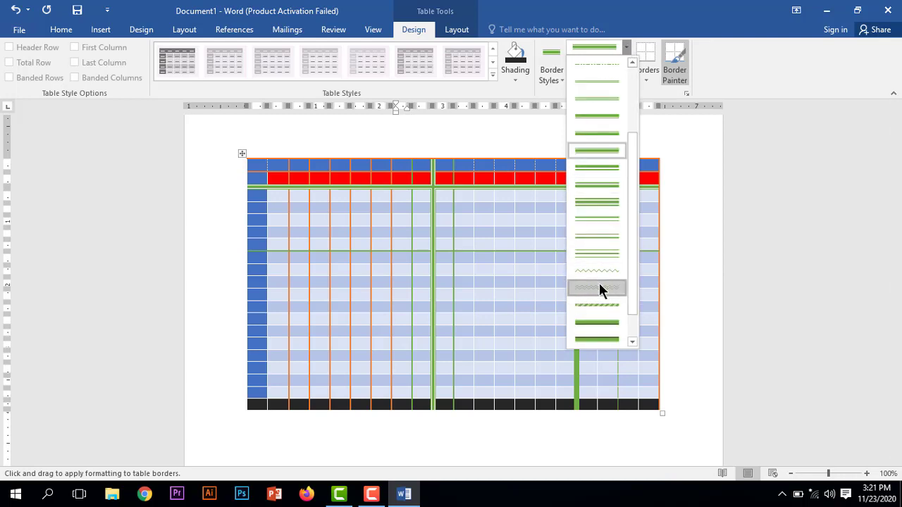
{"action": "left_click", "coordinate": [599, 287]}
{"action": "left_click_drag", "start_coordinate": [401, 305], "coordinate": [688, 296]}
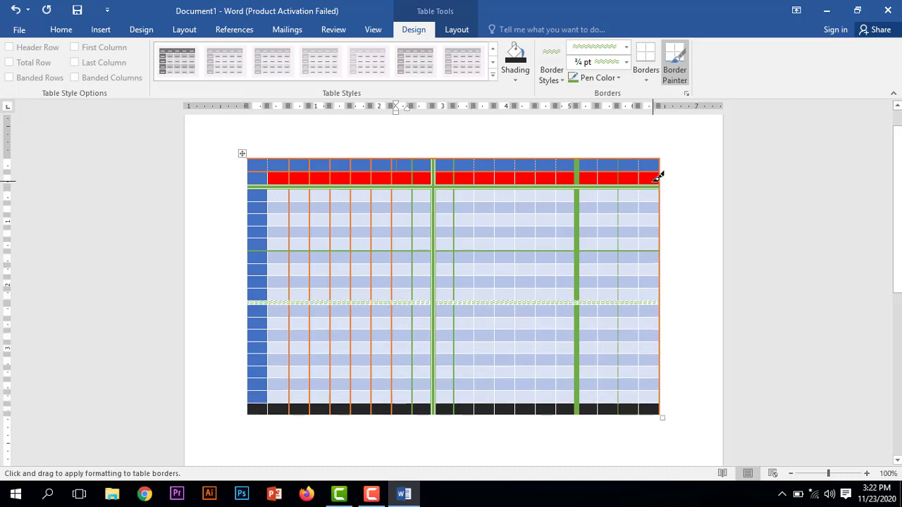
- Add a top border to the table and clear all borders from its last column
{"action": "left_click", "coordinate": [645, 80]}
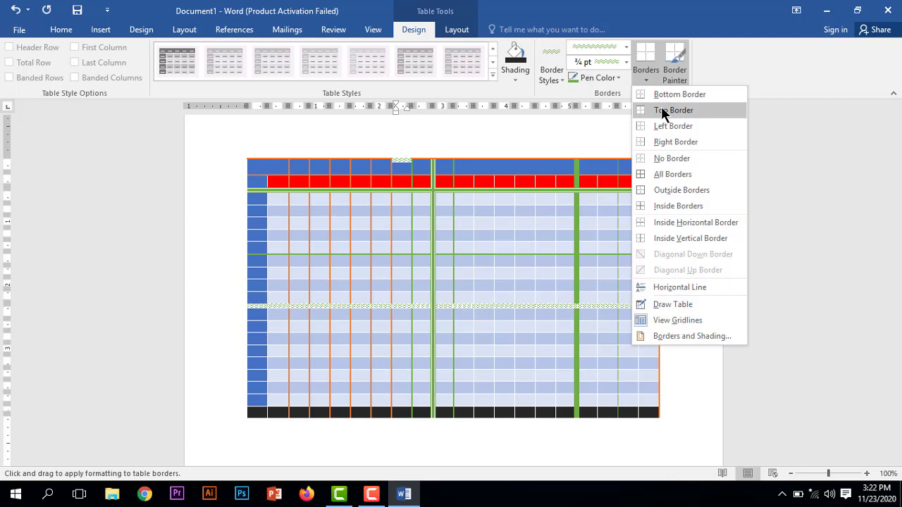
{"action": "left_click", "coordinate": [185, 177]}
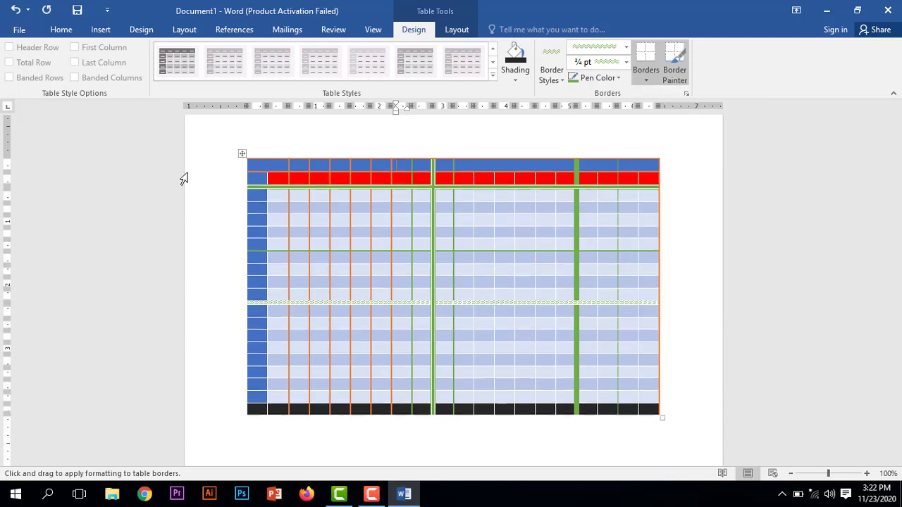
{"action": "left_click", "coordinate": [645, 81]}
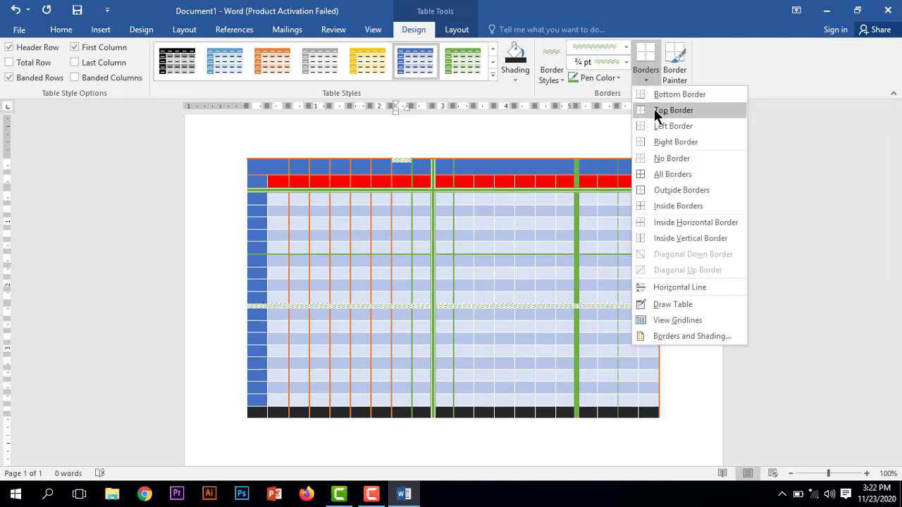
{"action": "left_click", "coordinate": [654, 110]}
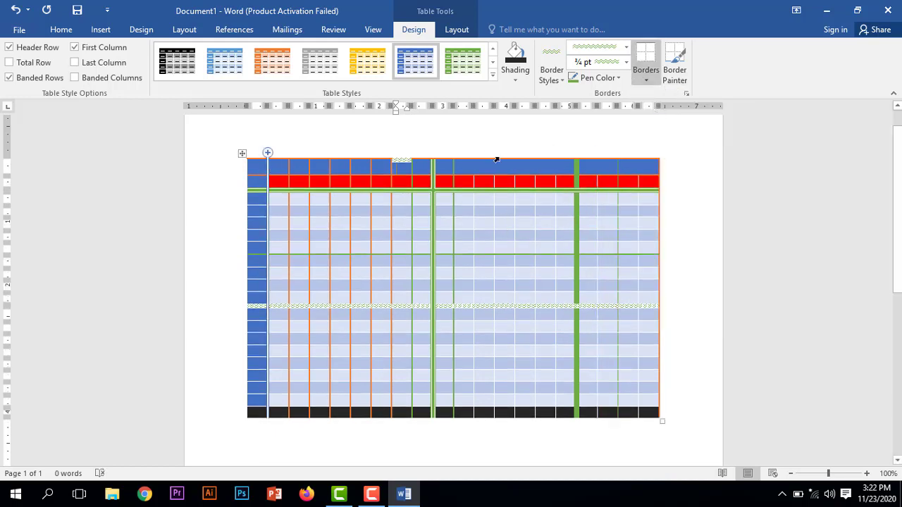
{"action": "mouse_move", "coordinate": [642, 154]}
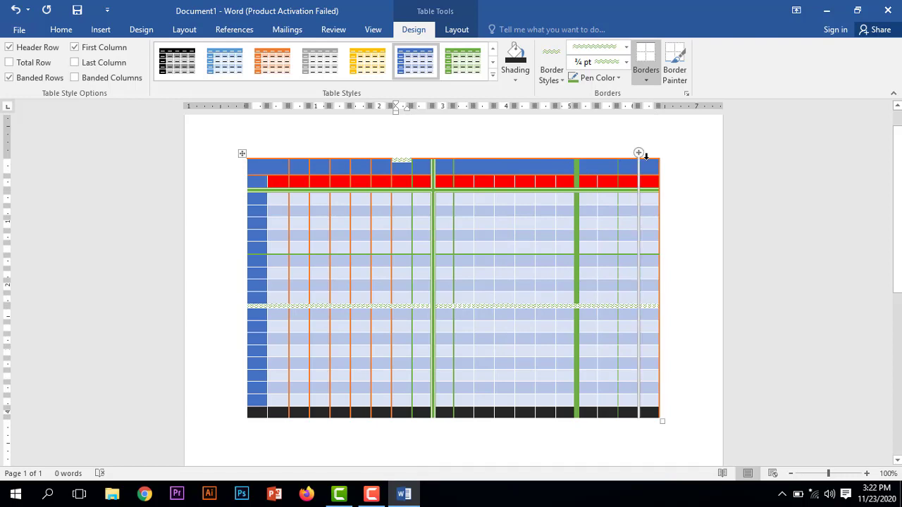
{"action": "left_click", "coordinate": [647, 157]}
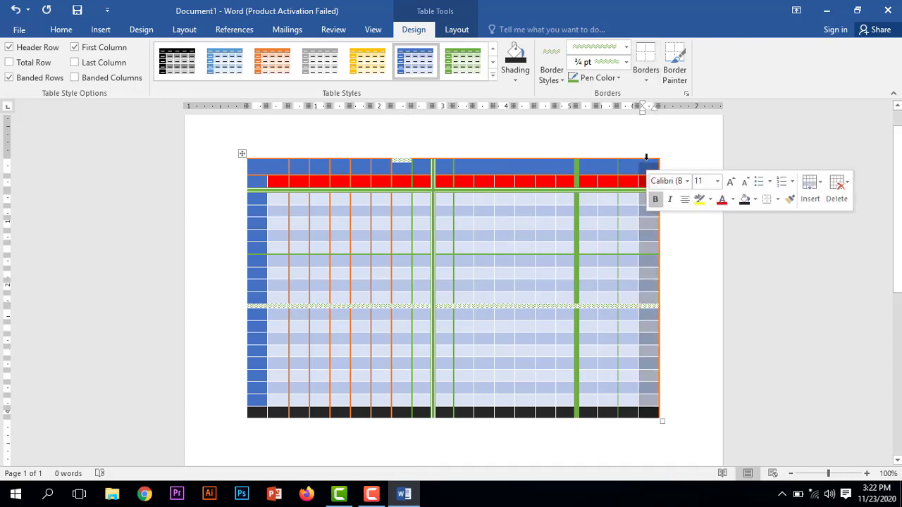
{"action": "left_click", "coordinate": [648, 79]}
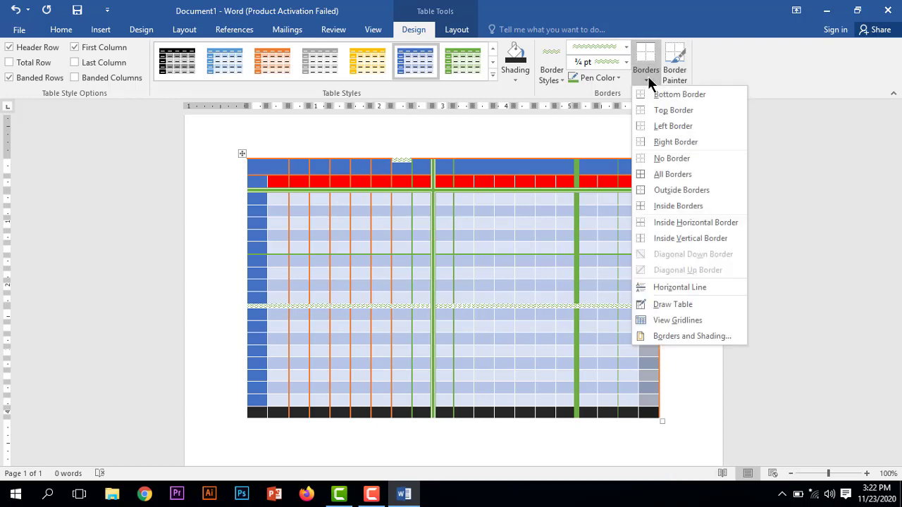
{"action": "left_click", "coordinate": [681, 160]}
{"action": "left_click", "coordinate": [691, 216]}
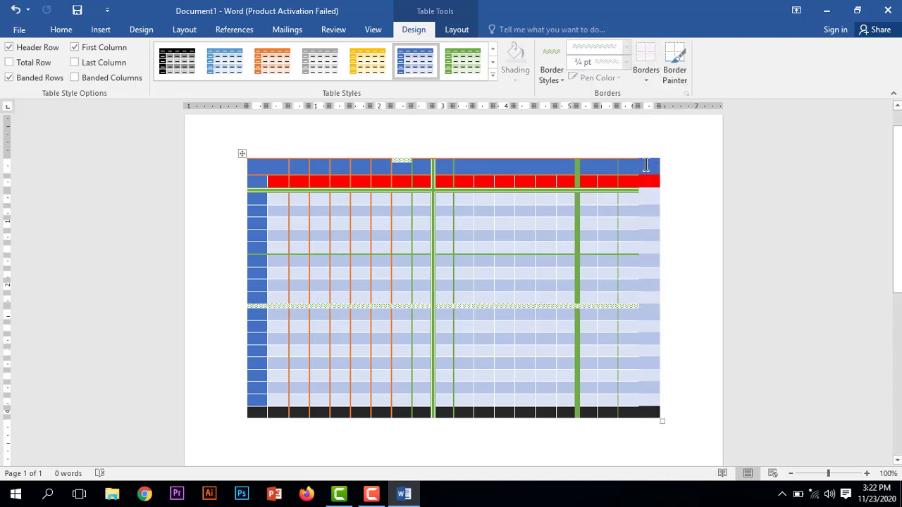
{"action": "left_click_drag", "start_coordinate": [645, 164], "coordinate": [653, 406]}
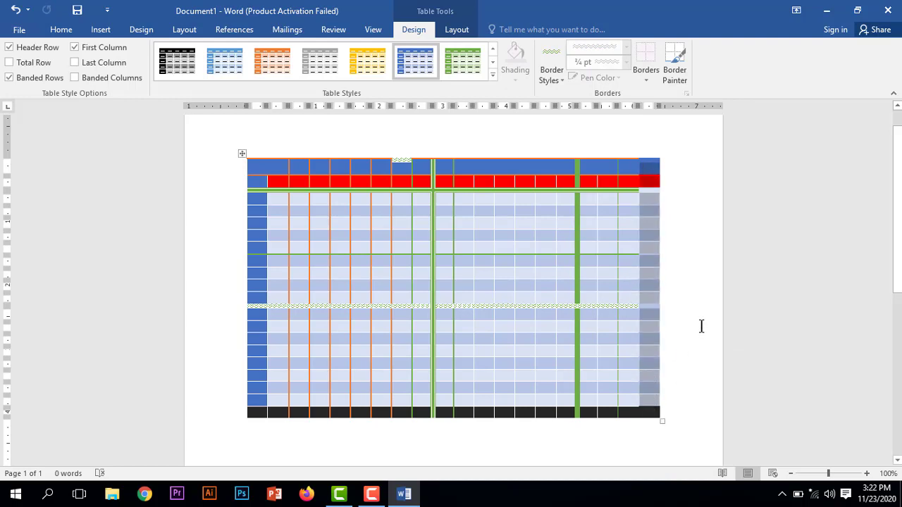
{"action": "left_click", "coordinate": [700, 303]}
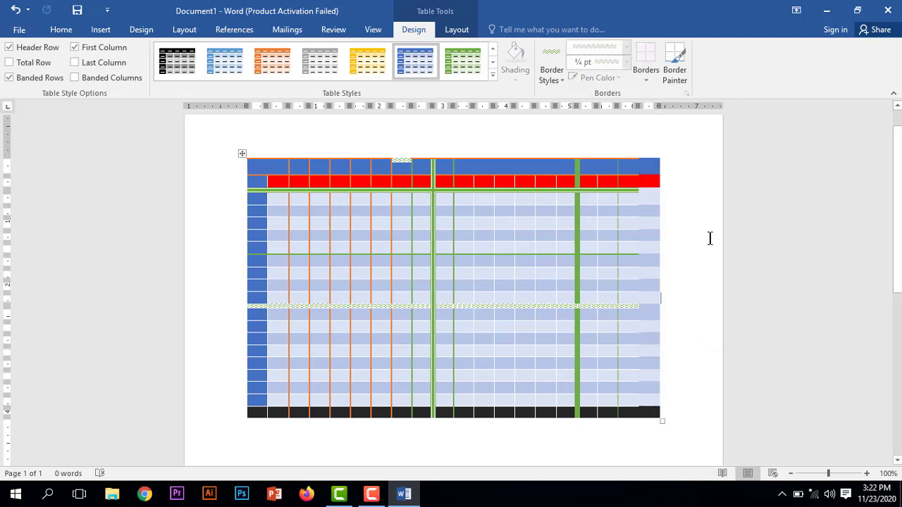
- Remove every border from the whole table with No Border
{"action": "left_click", "coordinate": [243, 154]}
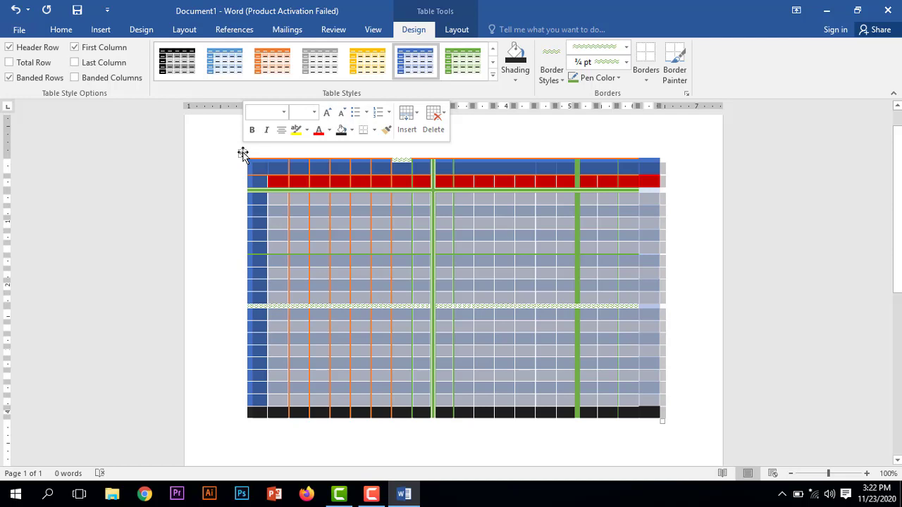
{"action": "left_click", "coordinate": [646, 80]}
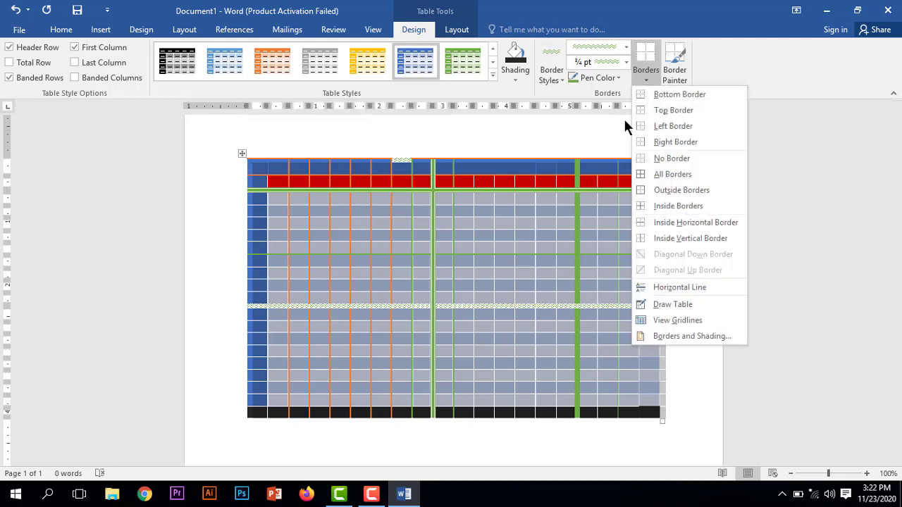
{"action": "left_click", "coordinate": [678, 162]}
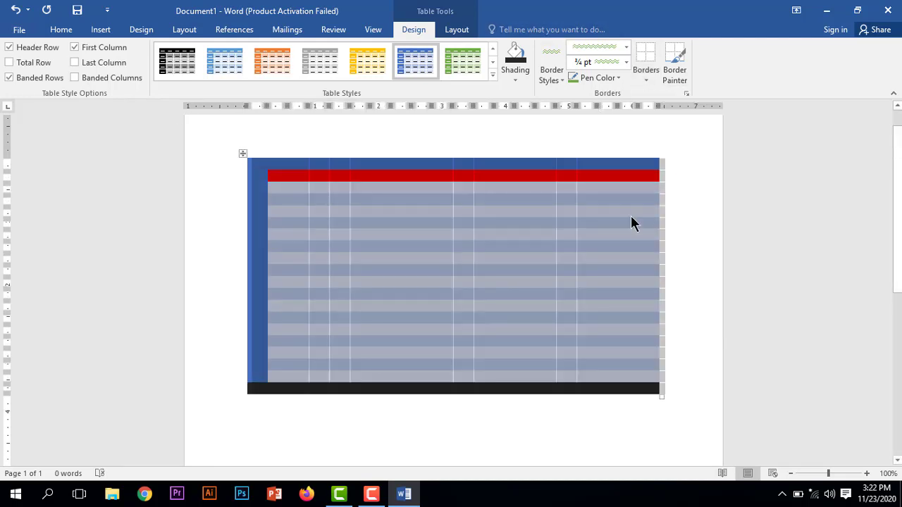
{"action": "left_click", "coordinate": [631, 216]}
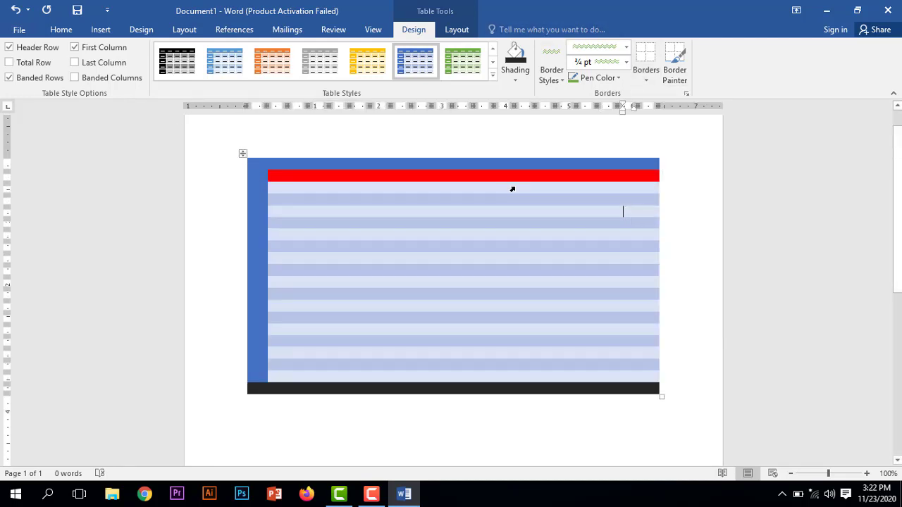
- Give the whole table a wavy green Outside Borders outline
{"action": "left_click", "coordinate": [242, 155]}
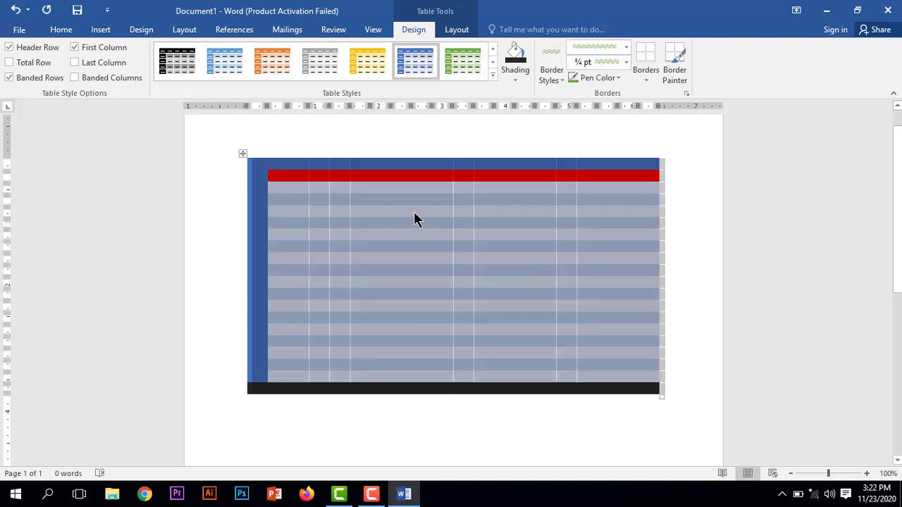
{"action": "left_click", "coordinate": [648, 78]}
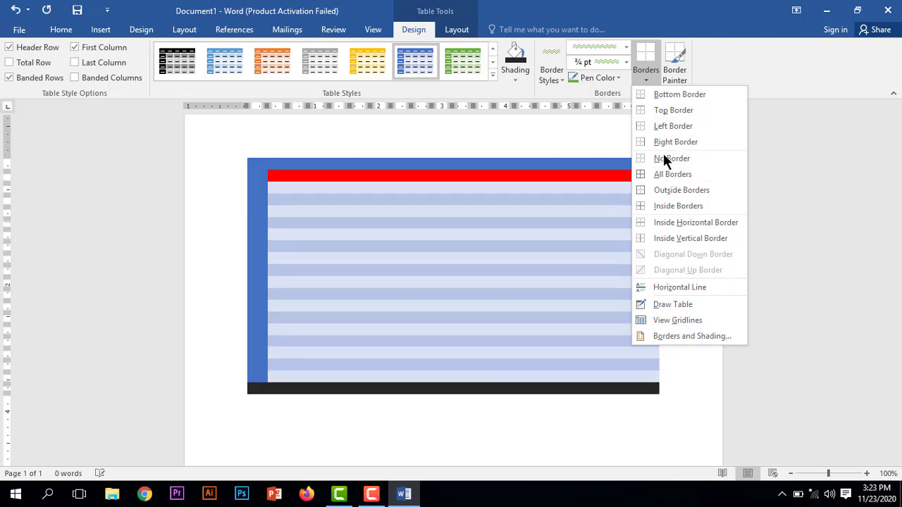
{"action": "left_click", "coordinate": [702, 190]}
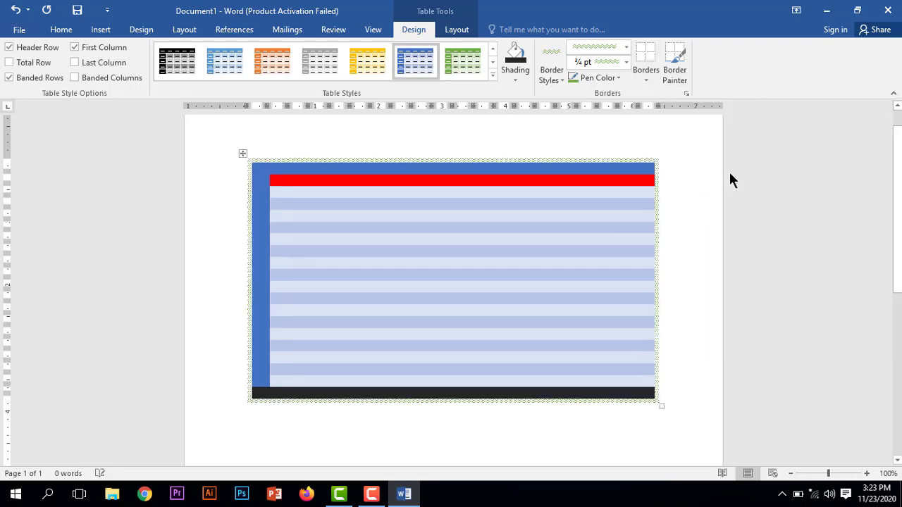
{"action": "left_click", "coordinate": [542, 155]}
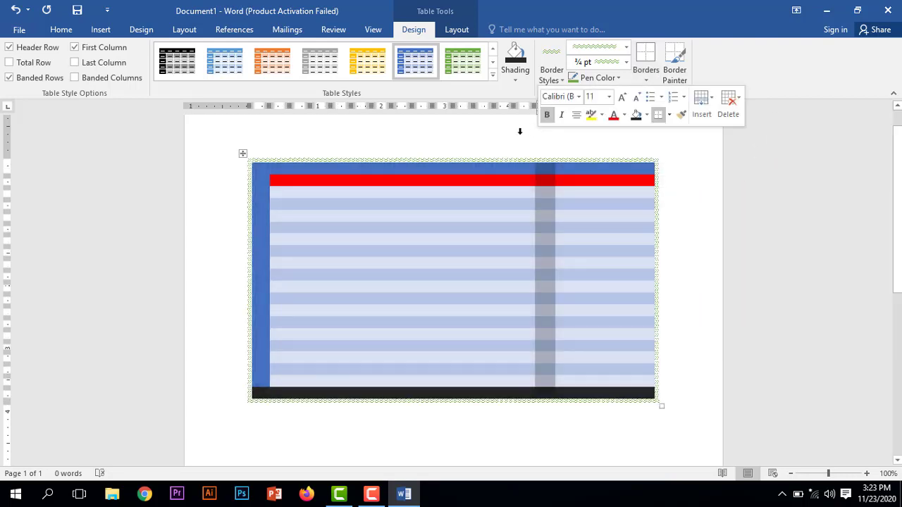
{"action": "left_click", "coordinate": [693, 285]}
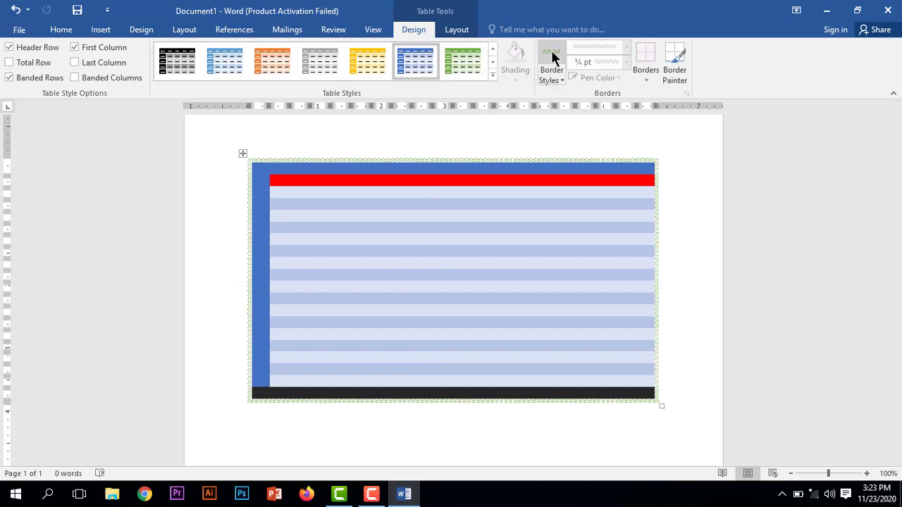
{"action": "left_click", "coordinate": [437, 240]}
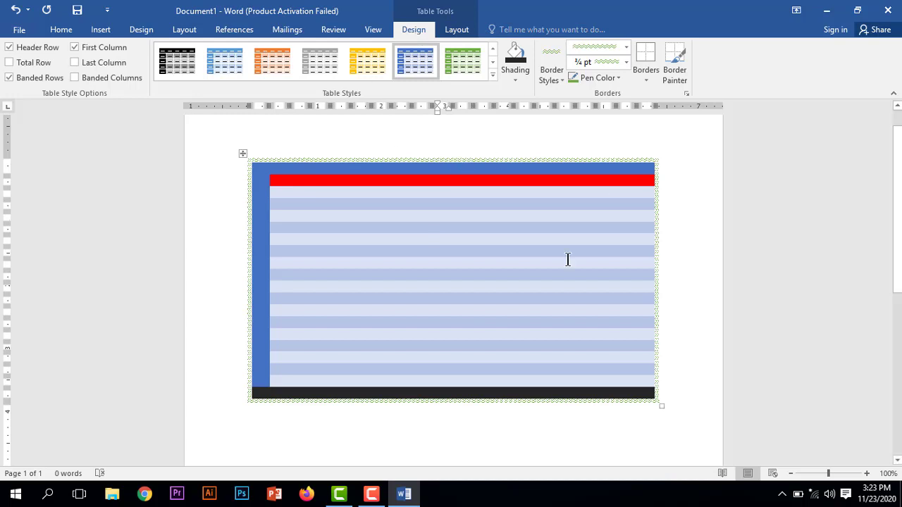
- Place the insertion point on the line below the table
{"action": "left_click", "coordinate": [101, 29]}
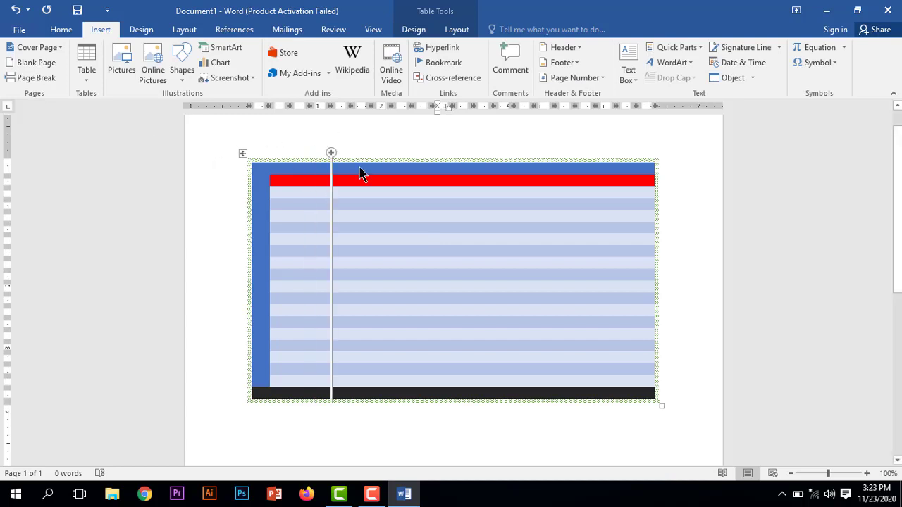
{"action": "scroll", "coordinate": [360, 176], "scroll_direction": "up", "scroll_amount": 1}
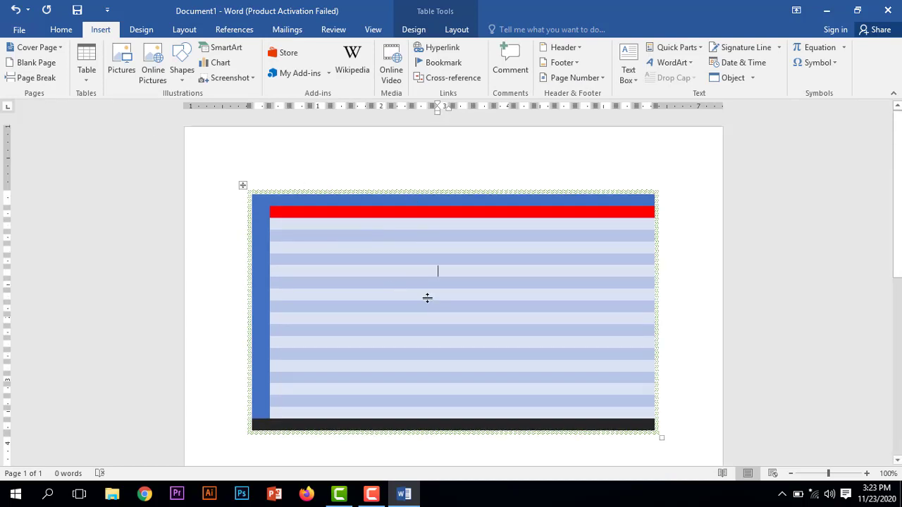
{"action": "scroll", "coordinate": [427, 298], "scroll_direction": "down", "scroll_amount": 6}
{"action": "left_click", "coordinate": [319, 270]}
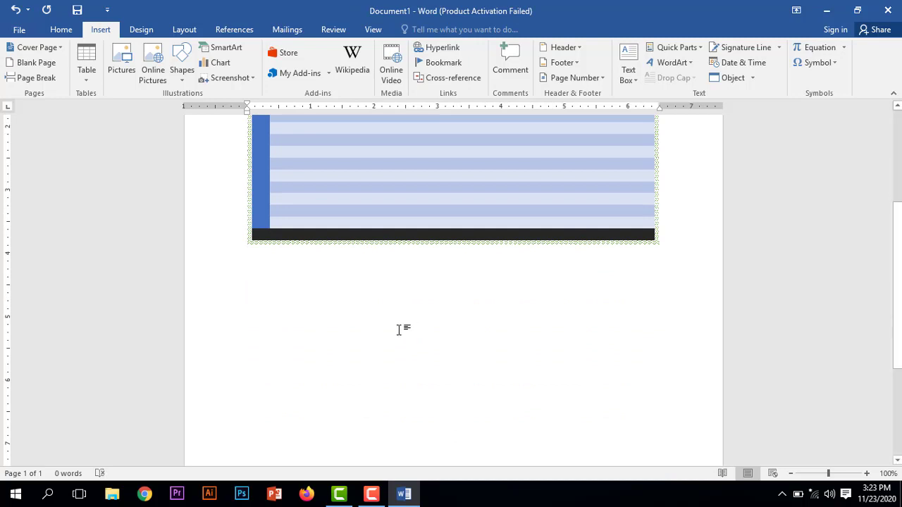
{"action": "scroll", "coordinate": [399, 328], "scroll_direction": "down", "scroll_amount": 4}
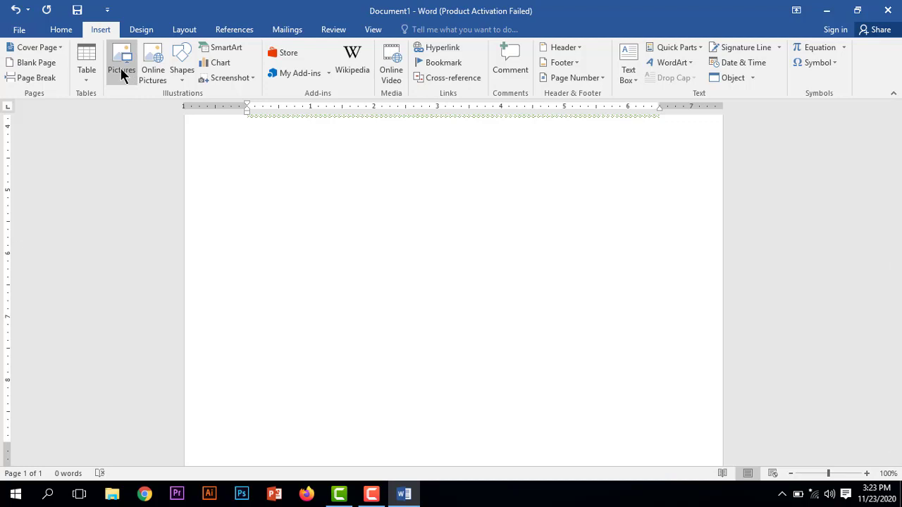
{"action": "scroll", "coordinate": [313, 201], "scroll_direction": "up", "scroll_amount": 3}
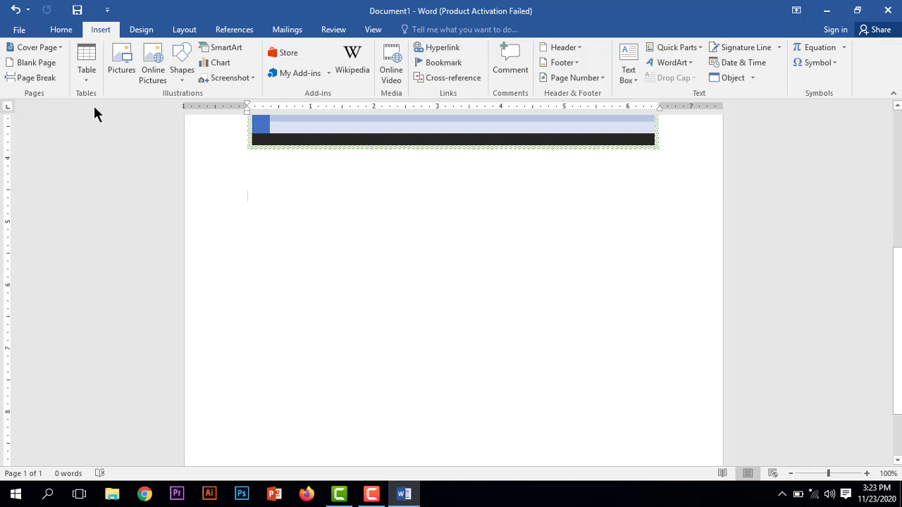
- Insert the picture vlcsnap-error332 from the Pictures folder
{"action": "left_click", "coordinate": [129, 63]}
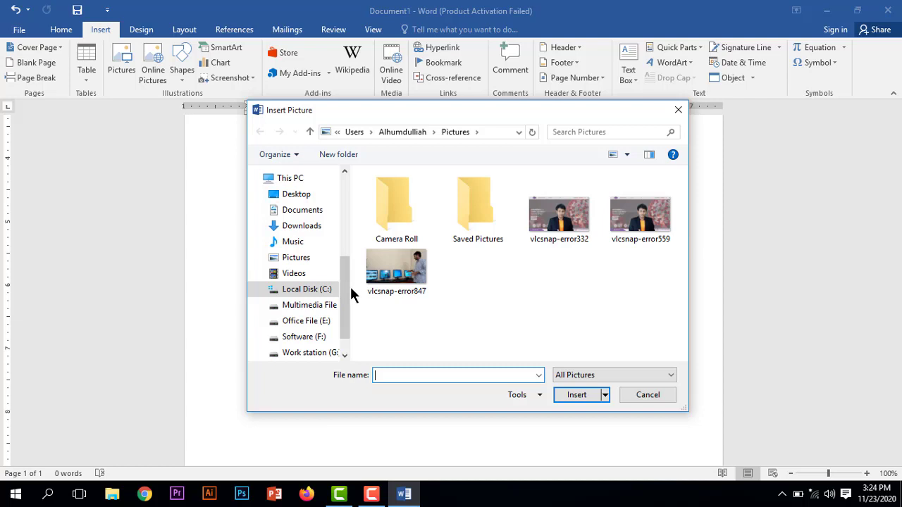
{"action": "left_click_drag", "start_coordinate": [346, 296], "coordinate": [346, 312]}
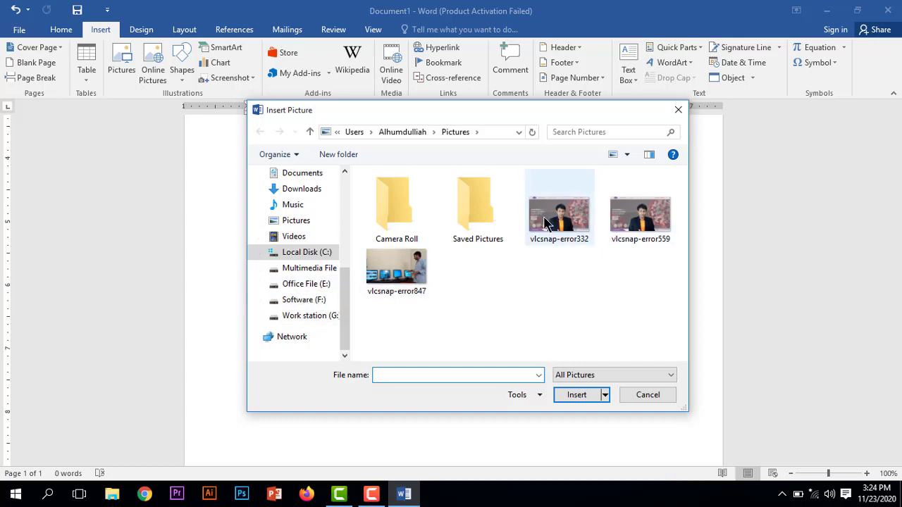
{"action": "left_click", "coordinate": [568, 224]}
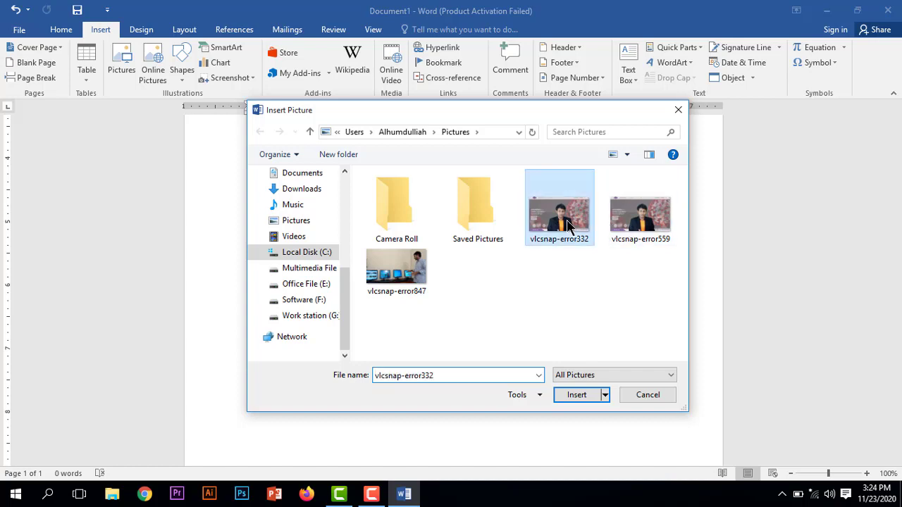
{"action": "left_click", "coordinate": [586, 401]}
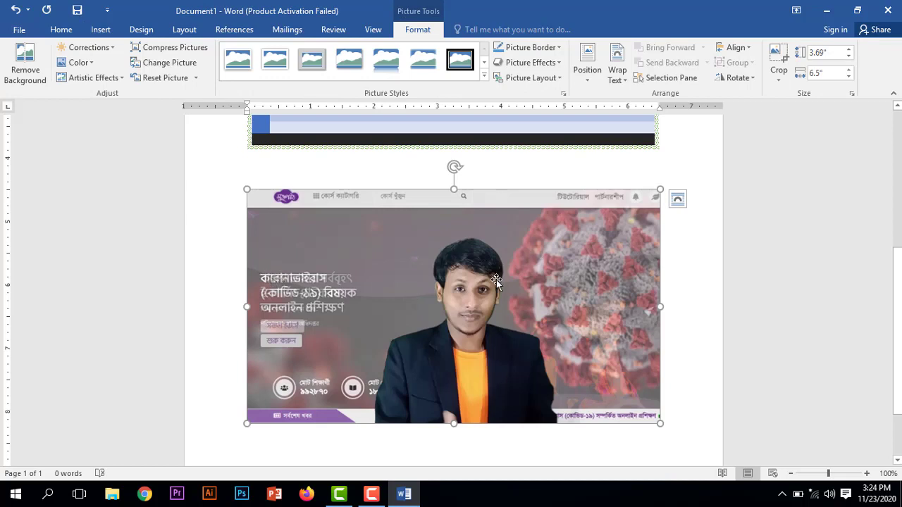
- Expand the full Picture Styles gallery for the inserted vlcsnap-error332 photo
{"action": "scroll", "coordinate": [541, 452], "scroll_direction": "down", "scroll_amount": 1}
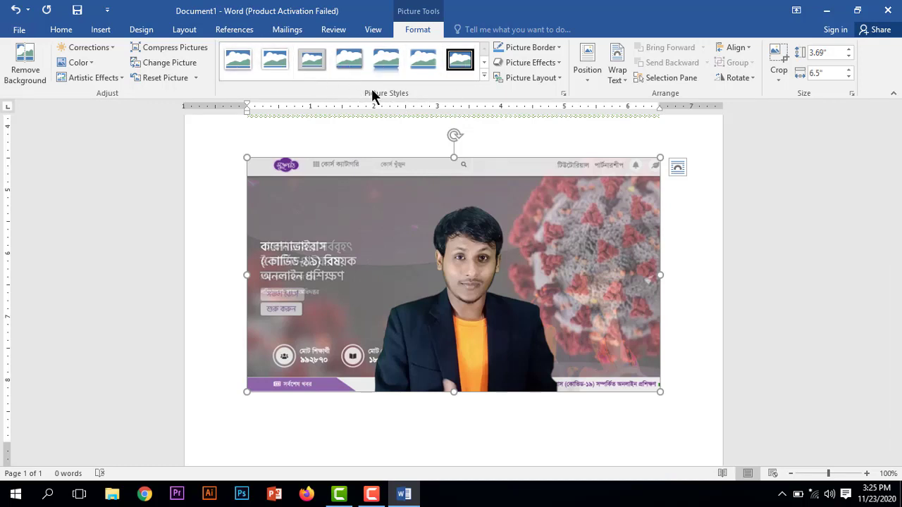
{"action": "left_click", "coordinate": [485, 74]}
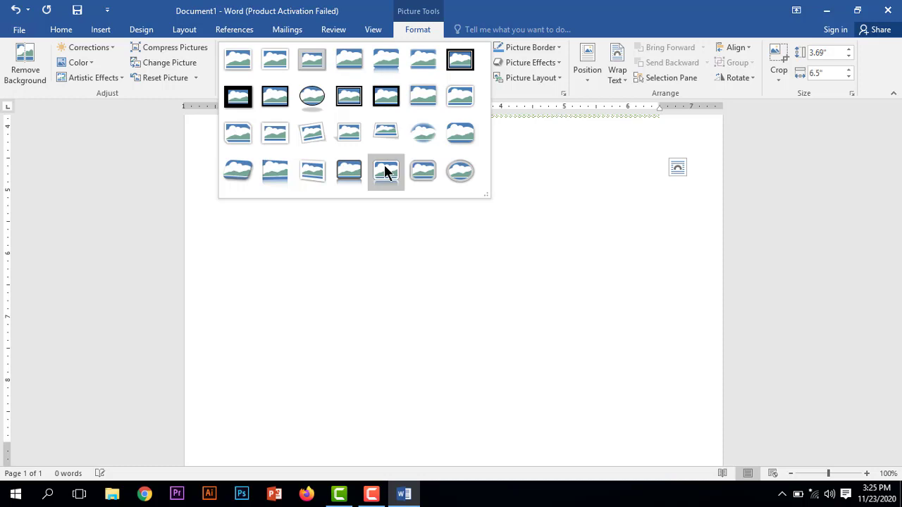
{"action": "left_click", "coordinate": [385, 168]}
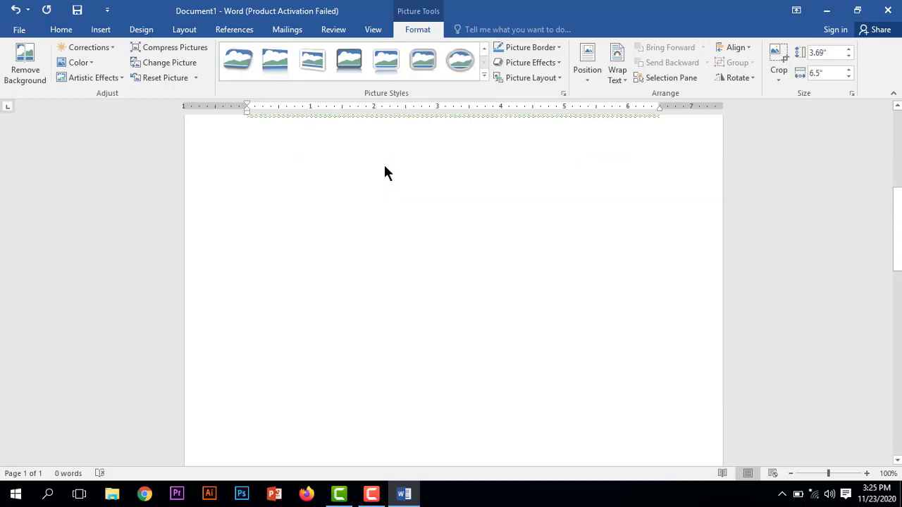
{"action": "left_click", "coordinate": [427, 236]}
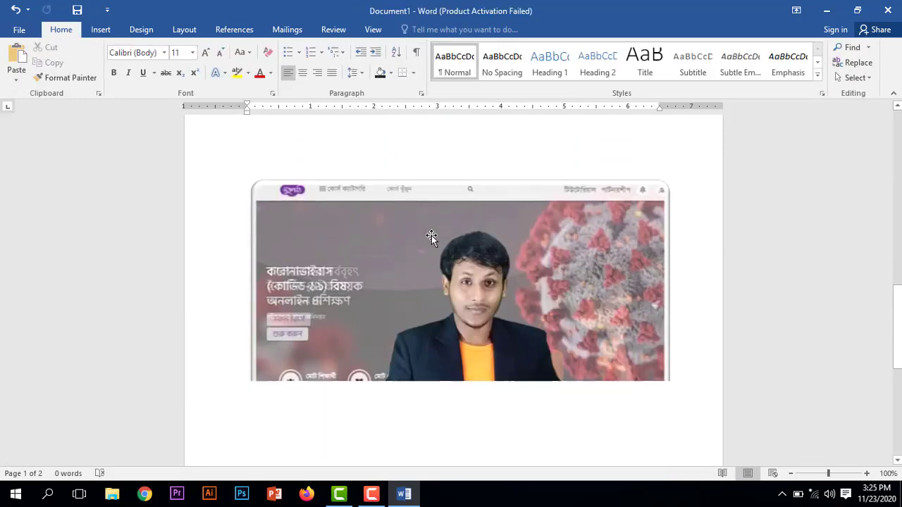
{"action": "scroll", "coordinate": [431, 232], "scroll_direction": "up", "scroll_amount": 4}
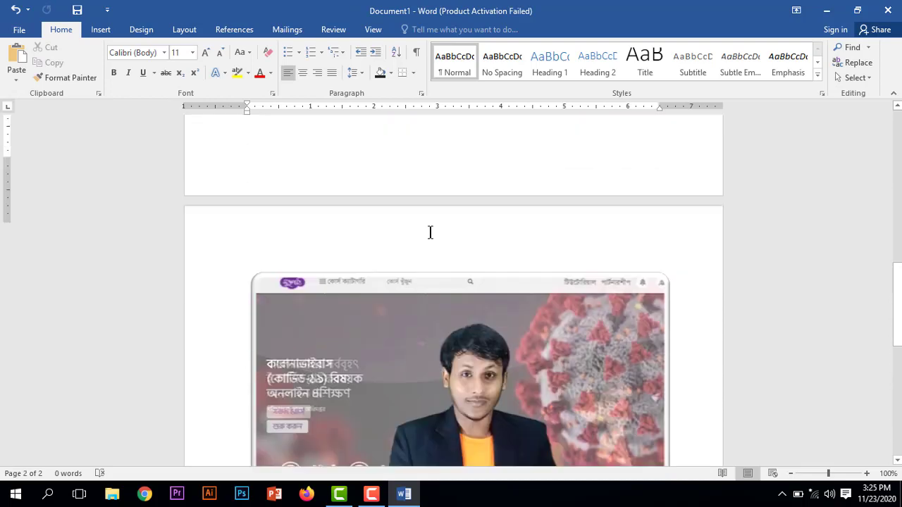
{"action": "scroll", "coordinate": [431, 233], "scroll_direction": "up", "scroll_amount": 3}
{"action": "scroll", "coordinate": [431, 233], "scroll_direction": "down", "scroll_amount": 6}
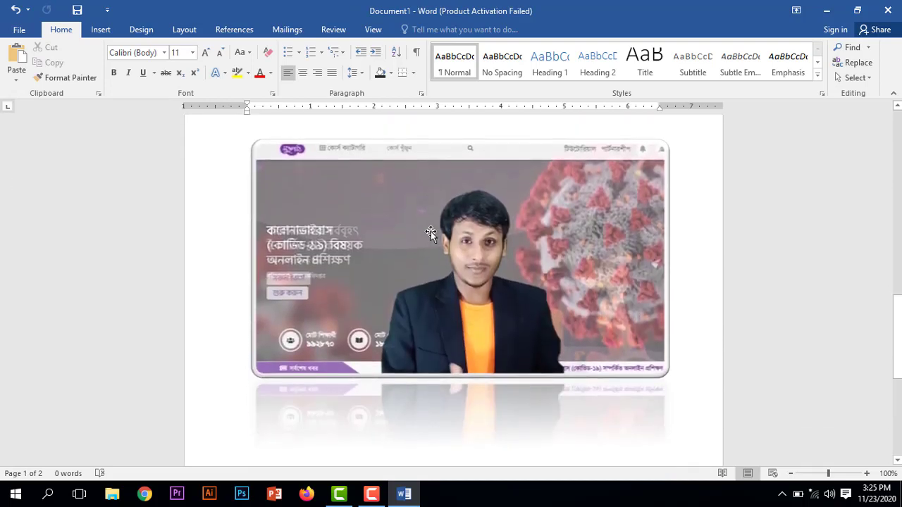
{"action": "scroll", "coordinate": [430, 232], "scroll_direction": "down", "scroll_amount": 1}
{"action": "scroll", "coordinate": [431, 233], "scroll_direction": "up", "scroll_amount": 1}
{"action": "scroll", "coordinate": [430, 233], "scroll_direction": "down", "scroll_amount": 1}
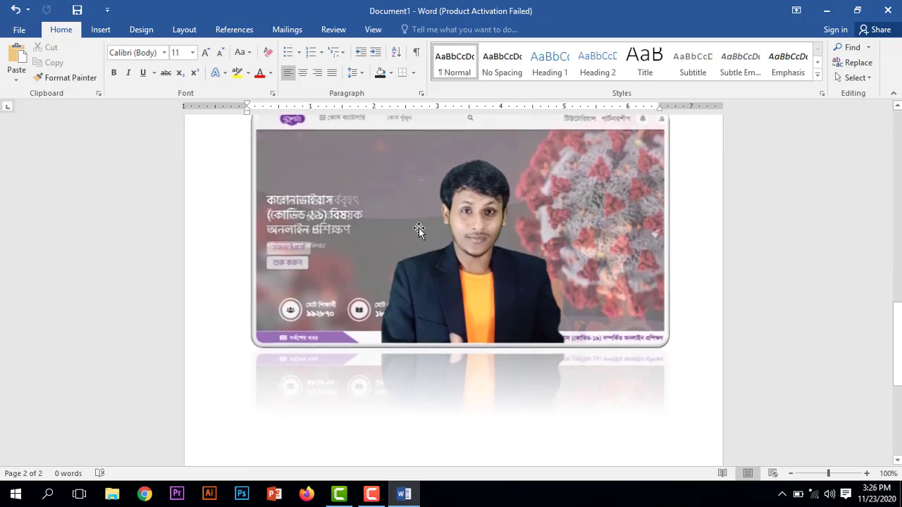
{"action": "scroll", "coordinate": [502, 260], "scroll_direction": "down", "scroll_amount": 1}
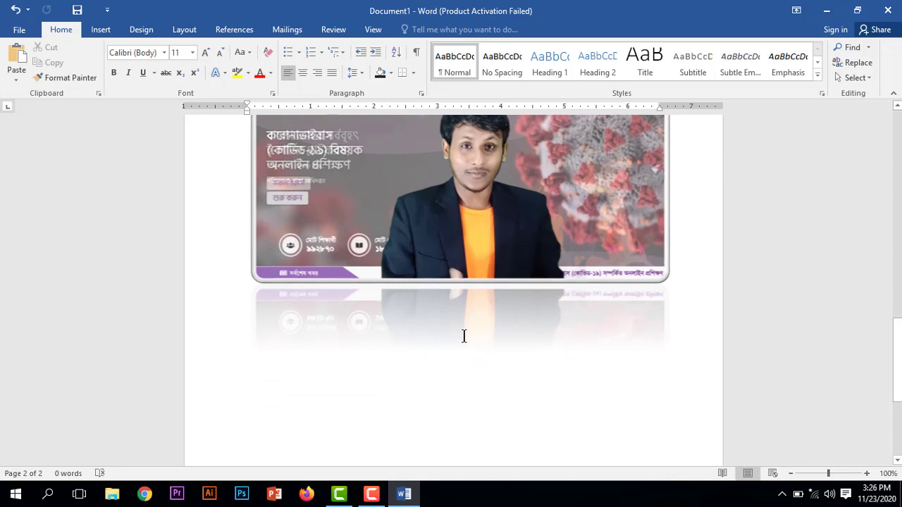
{"action": "scroll", "coordinate": [464, 336], "scroll_direction": "up", "scroll_amount": 2}
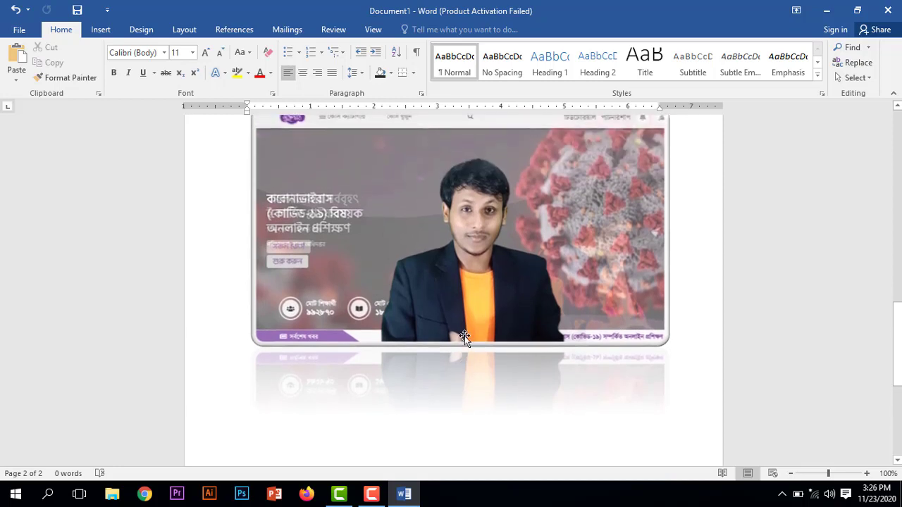
{"action": "scroll", "coordinate": [465, 335], "scroll_direction": "up", "scroll_amount": 1}
{"action": "scroll", "coordinate": [464, 336], "scroll_direction": "up", "scroll_amount": 6}
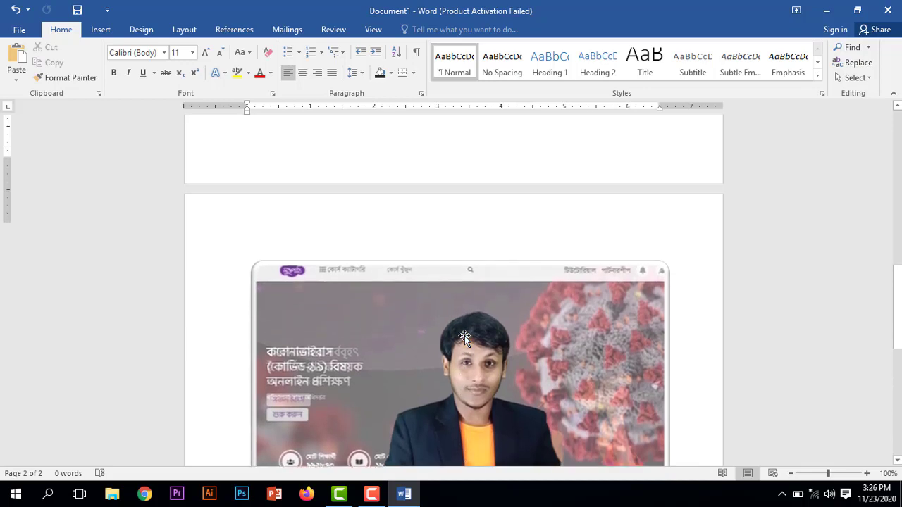
{"action": "scroll", "coordinate": [464, 337], "scroll_direction": "down", "scroll_amount": 5}
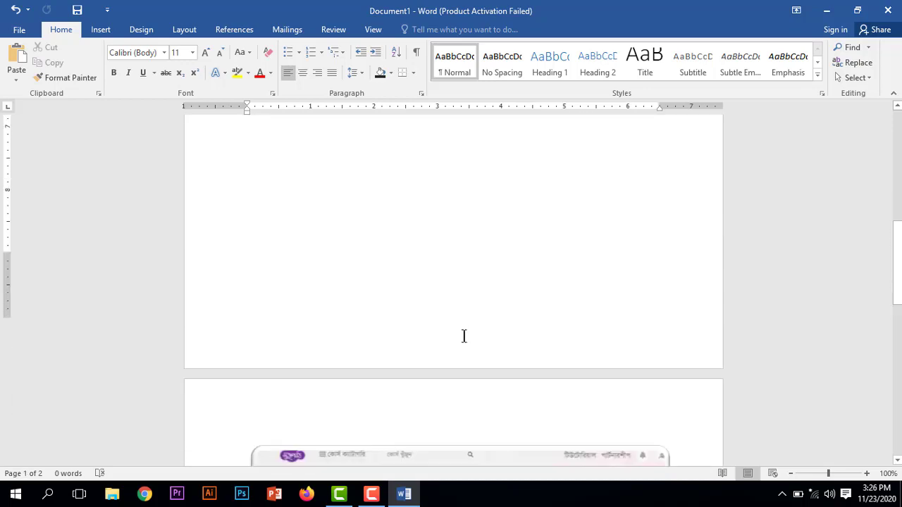
{"action": "scroll", "coordinate": [465, 336], "scroll_direction": "down", "scroll_amount": 2}
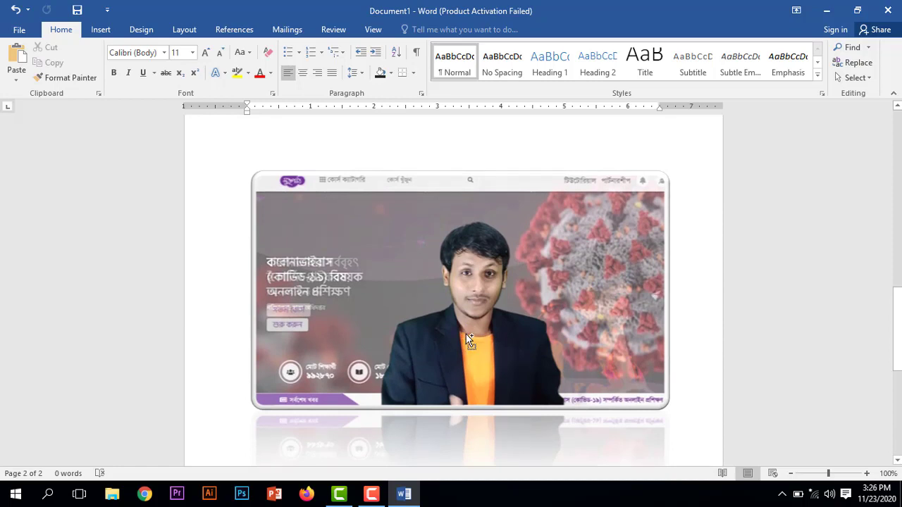
{"action": "left_click", "coordinate": [468, 340]}
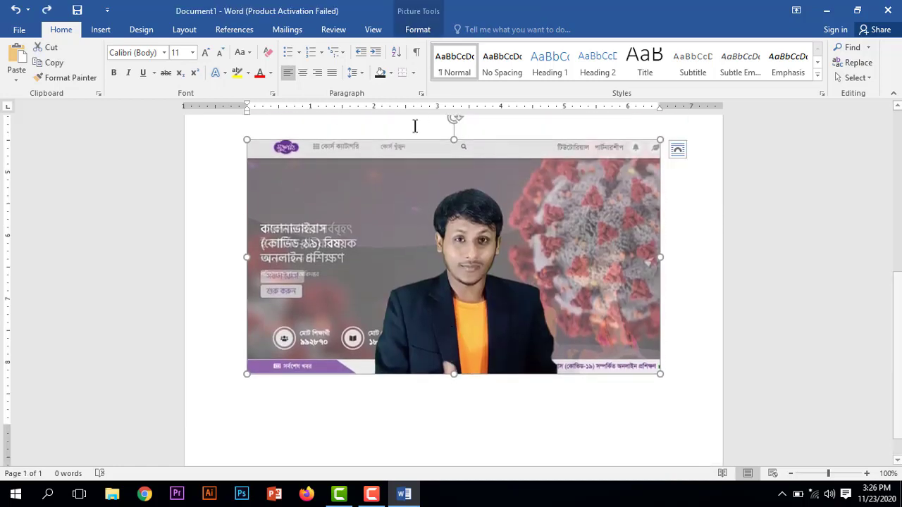
- Apply the Metal Rounded Rectangle picture style to the photo and open Picture Border colours
{"action": "double_click", "coordinate": [426, 195]}
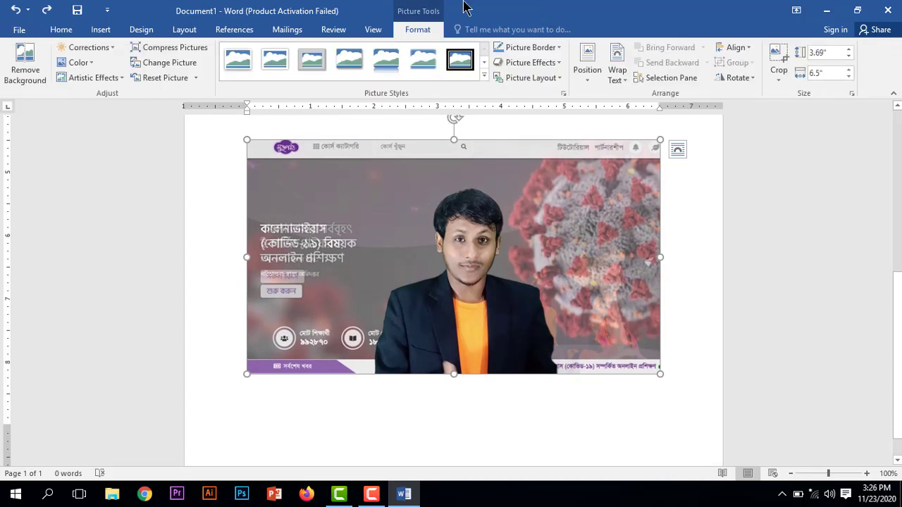
{"action": "left_click", "coordinate": [485, 75]}
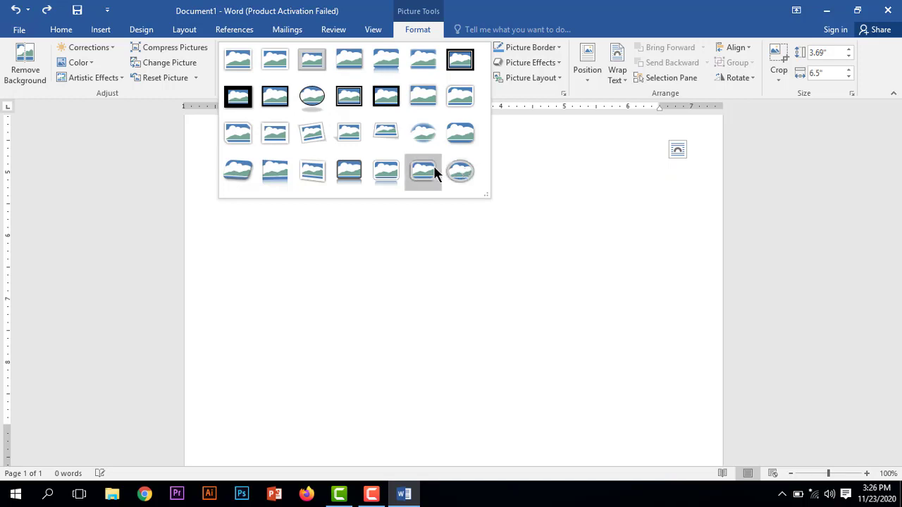
{"action": "left_click", "coordinate": [435, 172]}
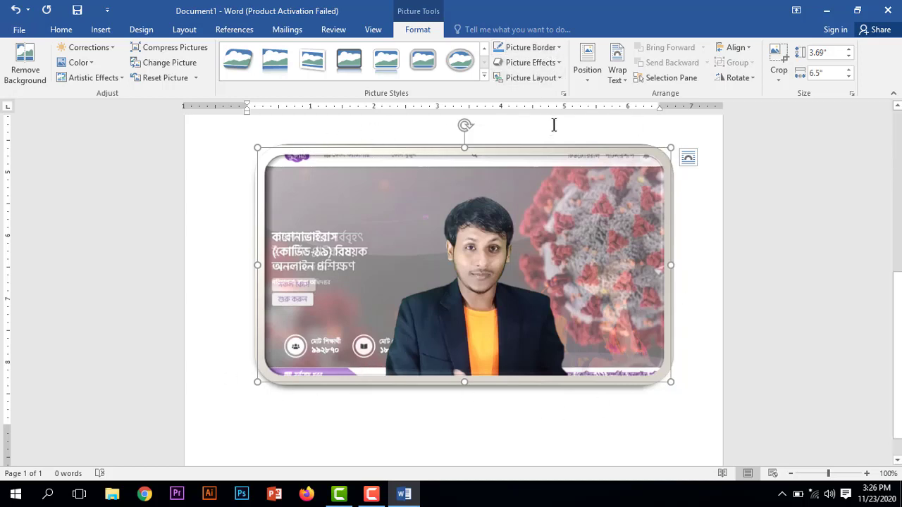
{"action": "left_click", "coordinate": [557, 48]}
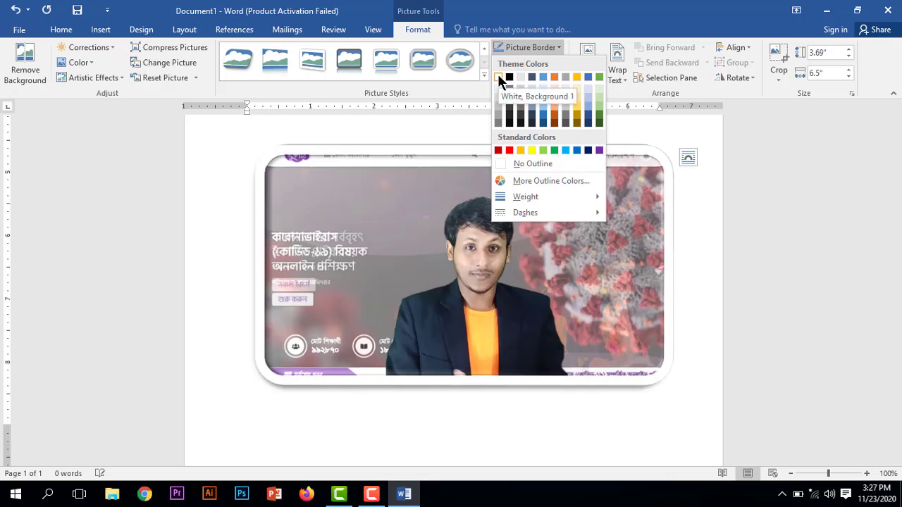
- Give the photo a Blue-Gray, Text 2, Lighter 40% border and the Preset 10 3-D effect
{"action": "left_click", "coordinate": [537, 107]}
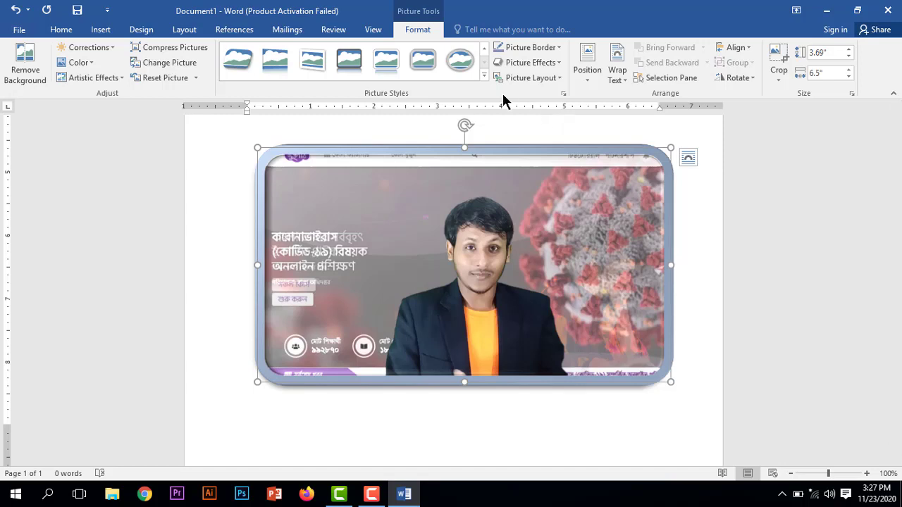
{"action": "left_click", "coordinate": [559, 62]}
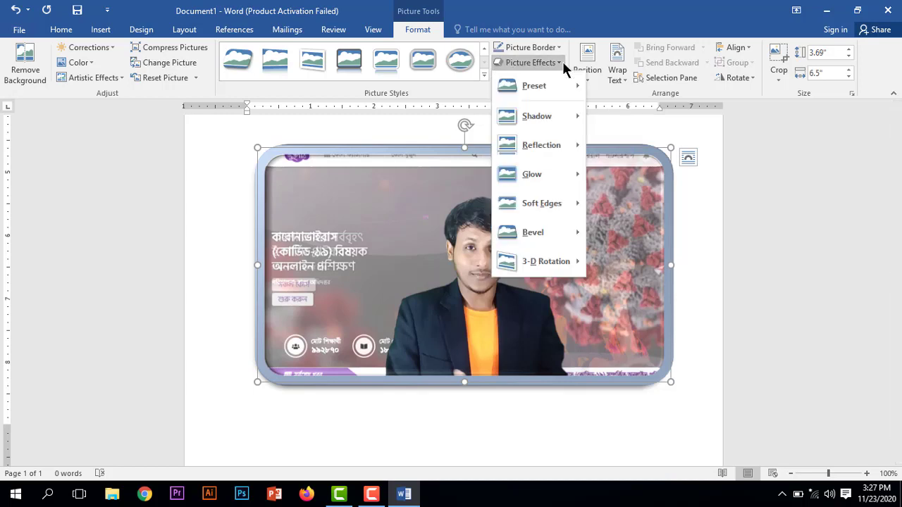
{"action": "mouse_move", "coordinate": [564, 85]}
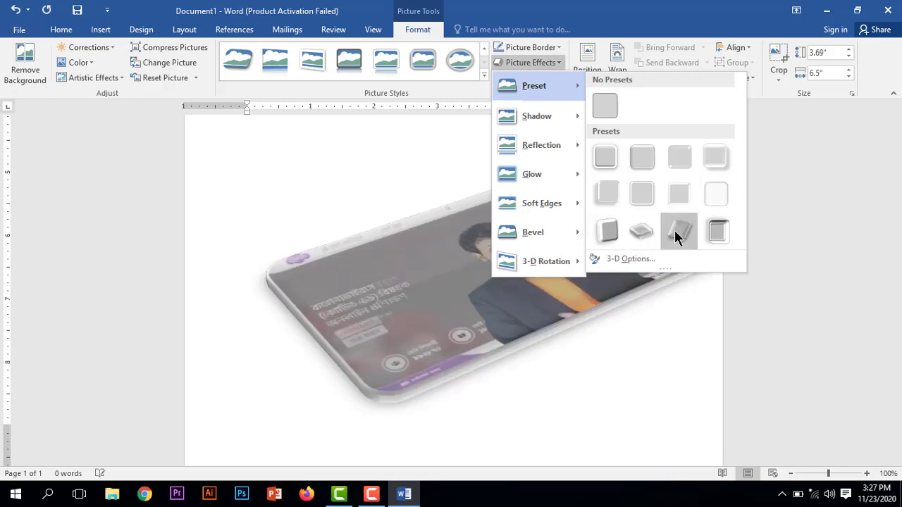
{"action": "left_click", "coordinate": [639, 234]}
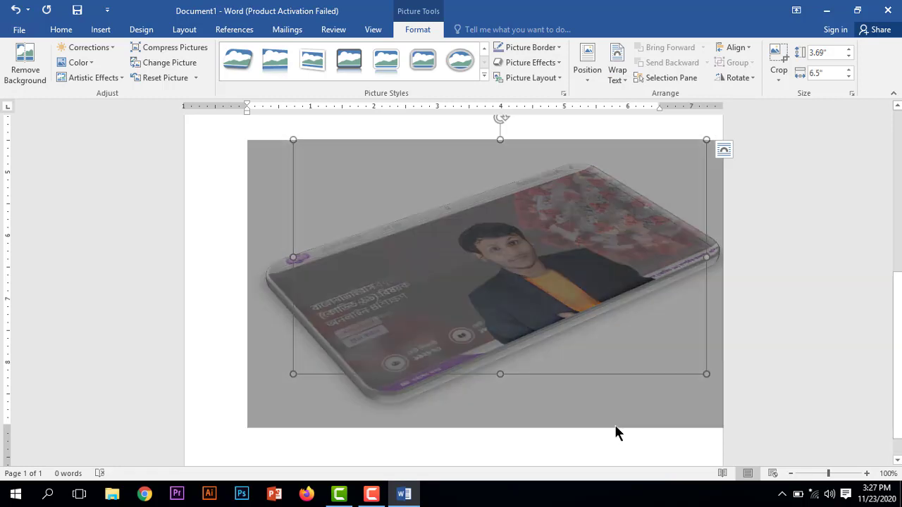
{"action": "left_click", "coordinate": [773, 311]}
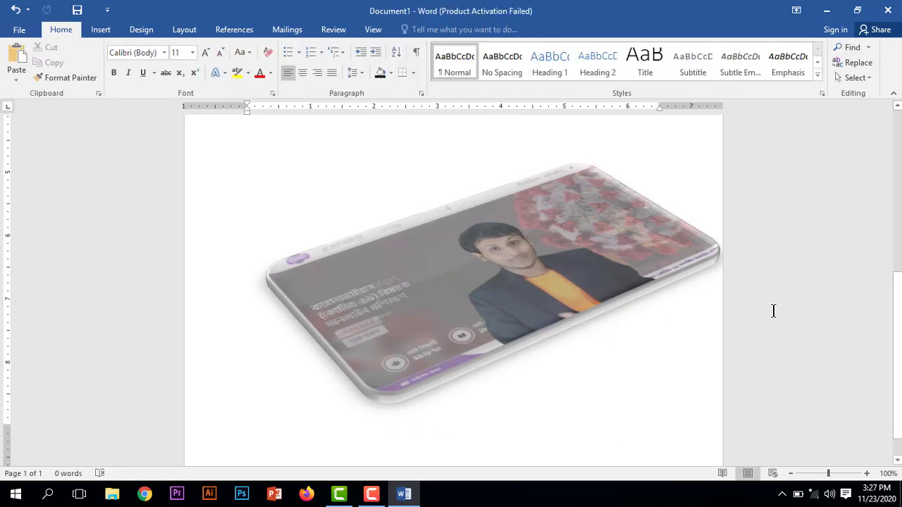
{"action": "left_click", "coordinate": [592, 259]}
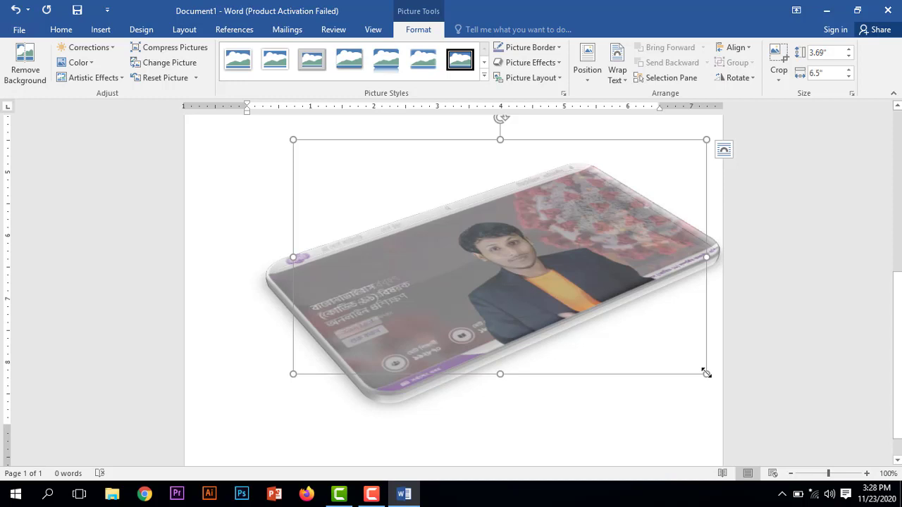
- Resize the tilted 3D screenshot picture to 2.91" tall by 5.61" wide
{"action": "left_click_drag", "start_coordinate": [706, 373], "coordinate": [424, 262]}
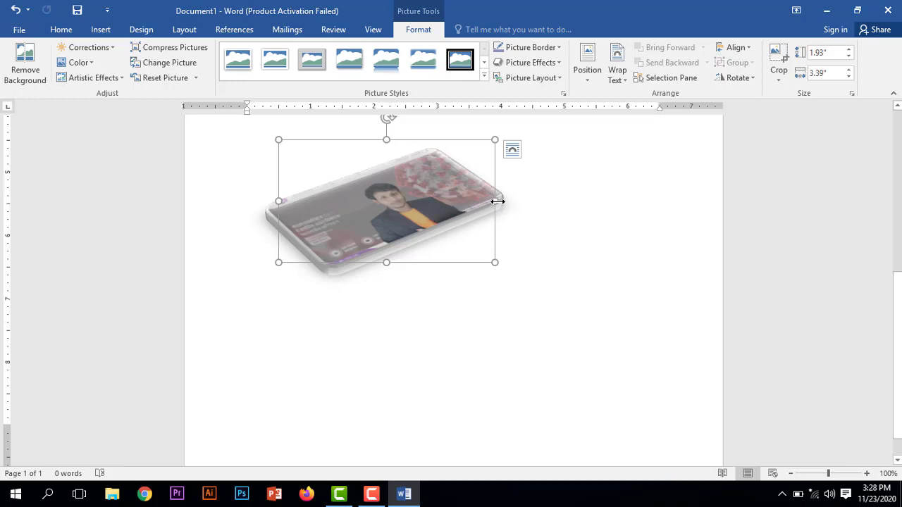
{"action": "left_click_drag", "start_coordinate": [497, 200], "coordinate": [620, 206]}
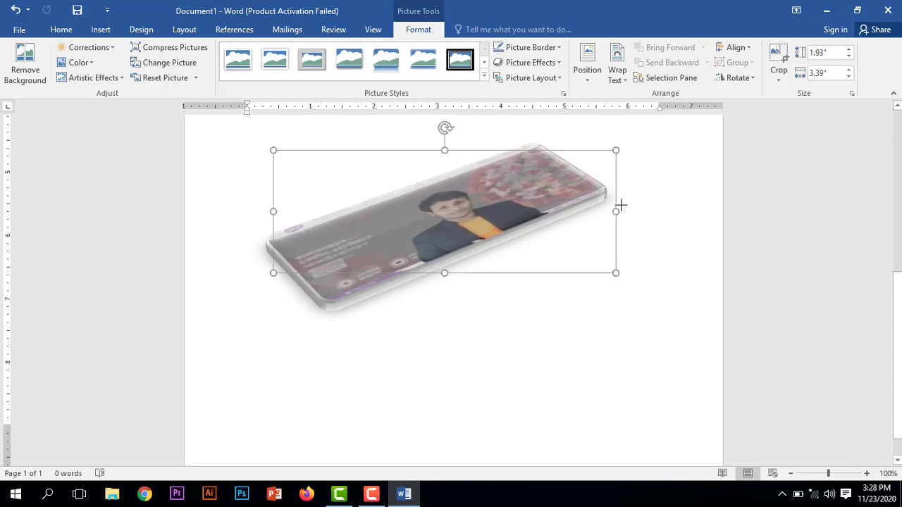
{"action": "left_click_drag", "start_coordinate": [270, 208], "coordinate": [258, 207]}
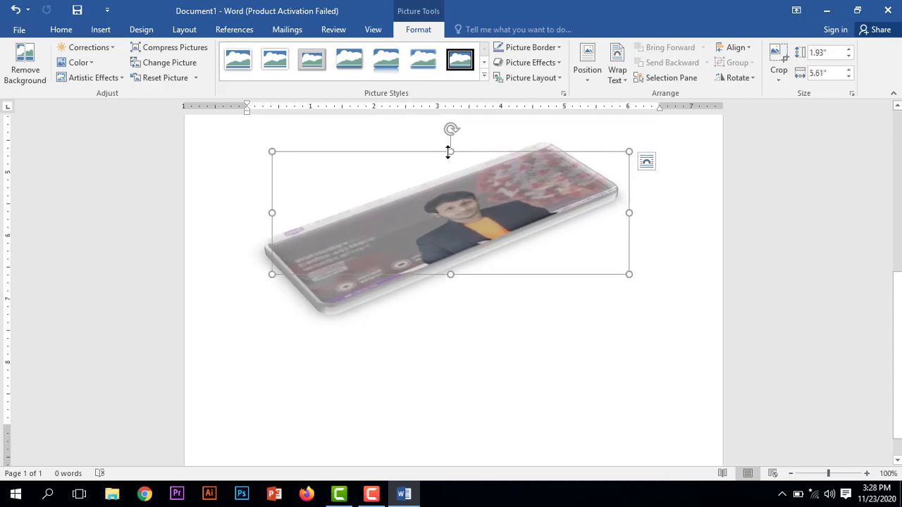
{"action": "left_click_drag", "start_coordinate": [449, 152], "coordinate": [447, 137]}
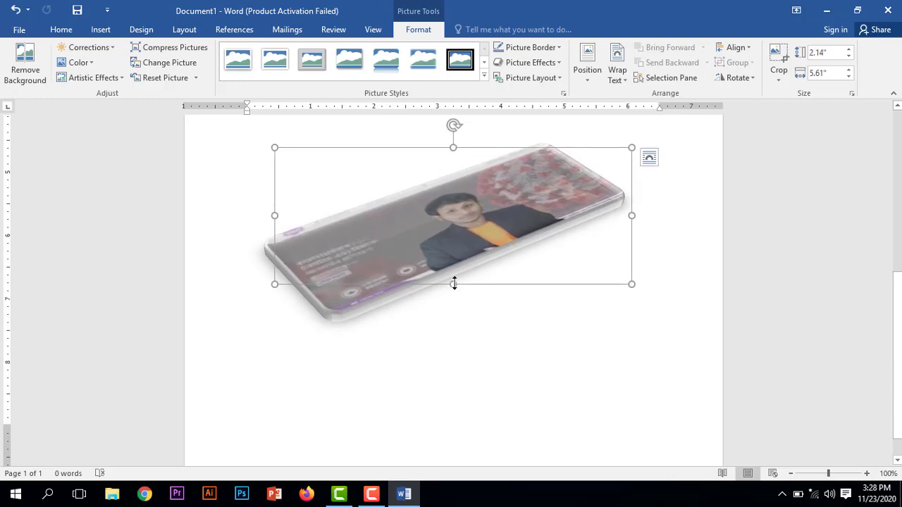
{"action": "left_click_drag", "start_coordinate": [453, 283], "coordinate": [455, 325]}
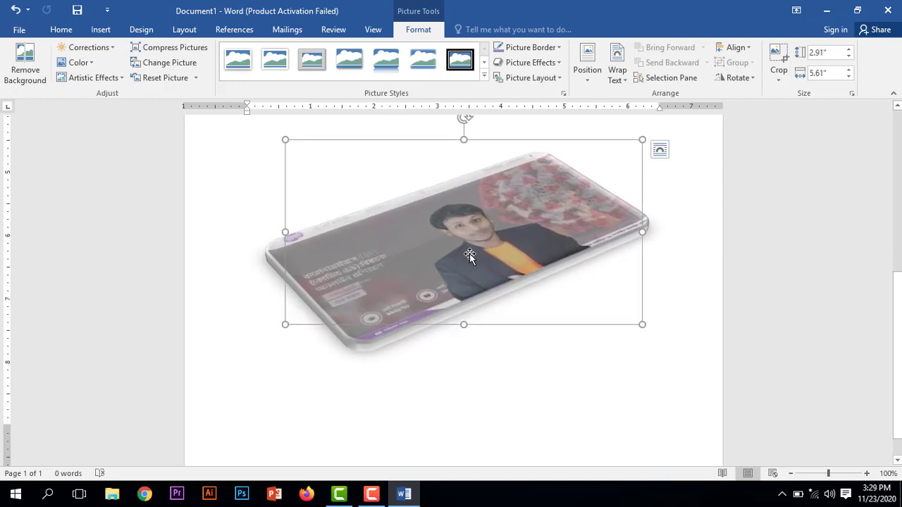
{"action": "scroll", "coordinate": [499, 188], "scroll_direction": "up", "scroll_amount": 2}
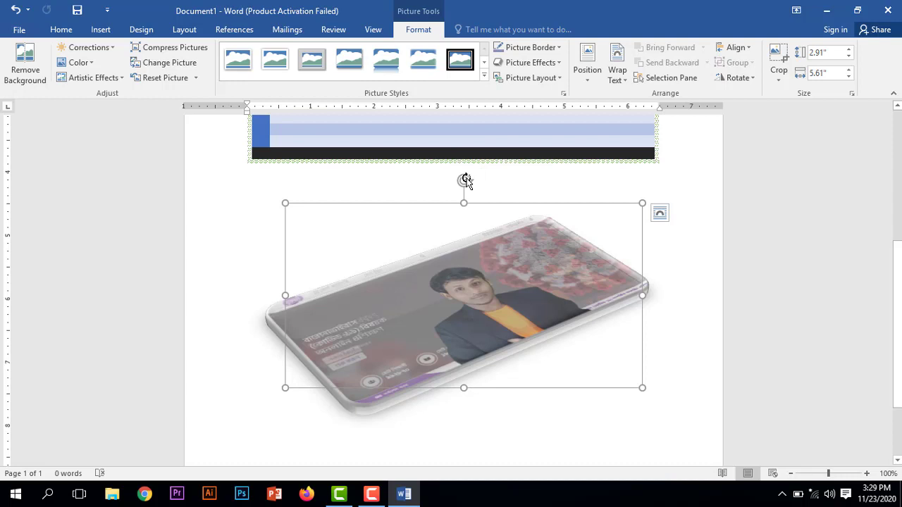
- Rotate the 3D screenshot clockwise so it slants down toward the right
{"action": "left_click_drag", "start_coordinate": [465, 181], "coordinate": [522, 206]}
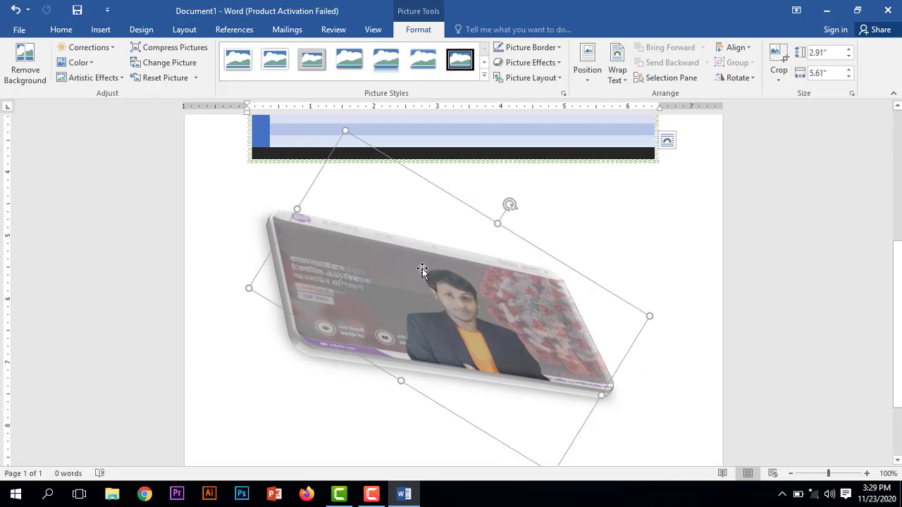
{"action": "scroll", "coordinate": [418, 260], "scroll_direction": "down", "scroll_amount": 1}
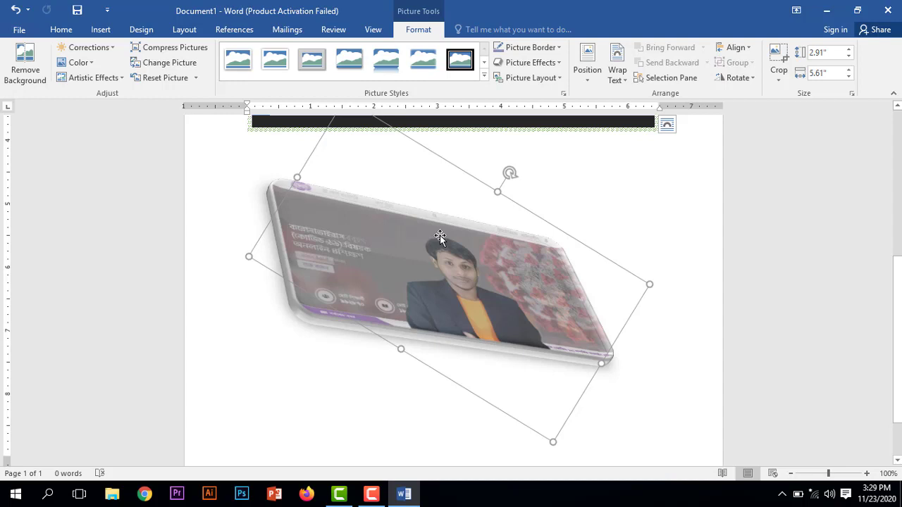
{"action": "left_click", "coordinate": [583, 82]}
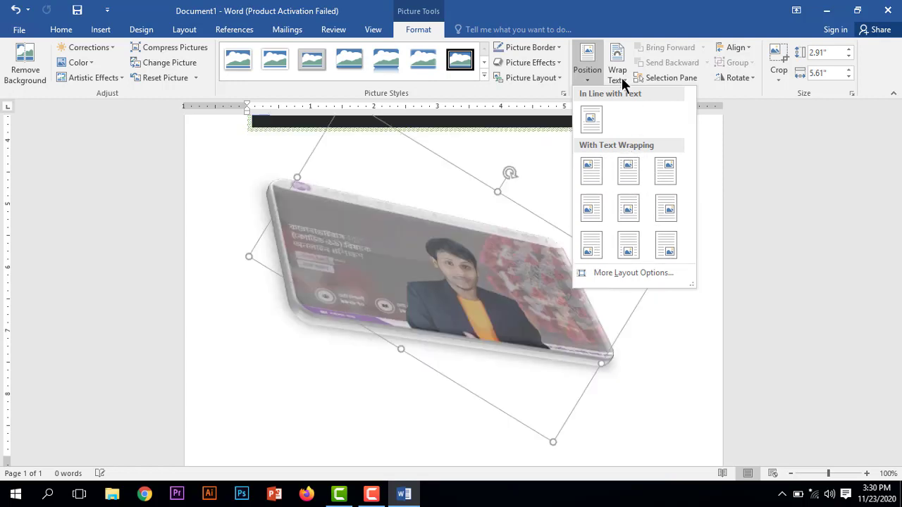
- Set the rotated picture's text wrapping to Square
{"action": "left_click", "coordinate": [622, 78]}
{"action": "left_click", "coordinate": [621, 78]}
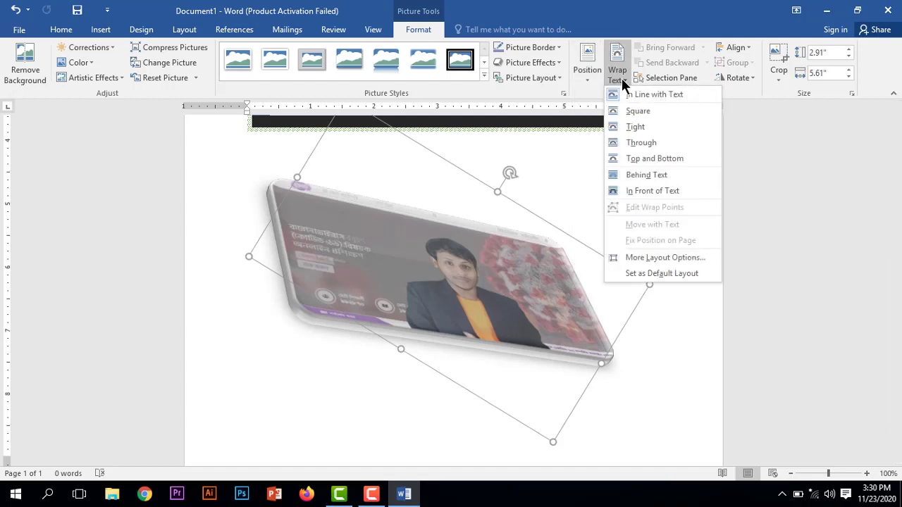
{"action": "left_click", "coordinate": [653, 110]}
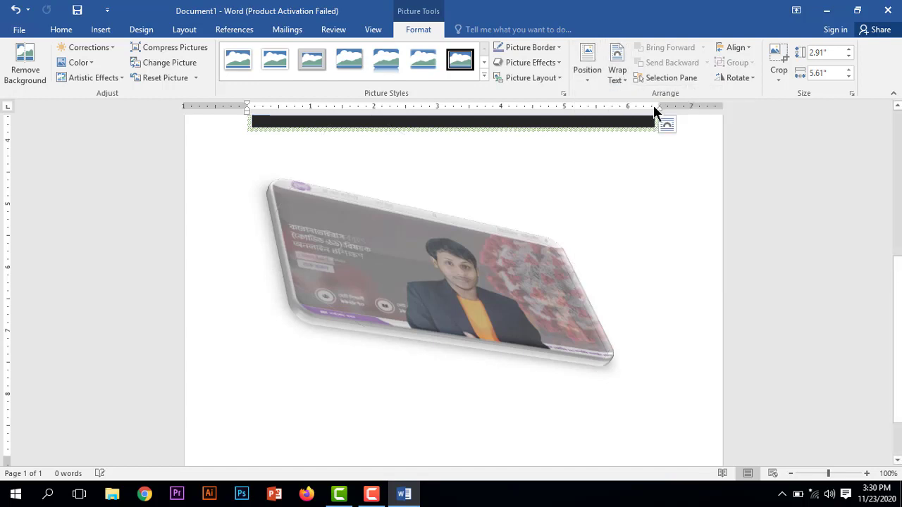
- Move the picture lower on the page and resize it to about 2.55 by 4.92 inches
{"action": "left_click_drag", "start_coordinate": [459, 288], "coordinate": [462, 370]}
{"action": "scroll", "coordinate": [514, 298], "scroll_direction": "down", "scroll_amount": 2}
{"action": "left_click_drag", "start_coordinate": [486, 260], "coordinate": [498, 272]}
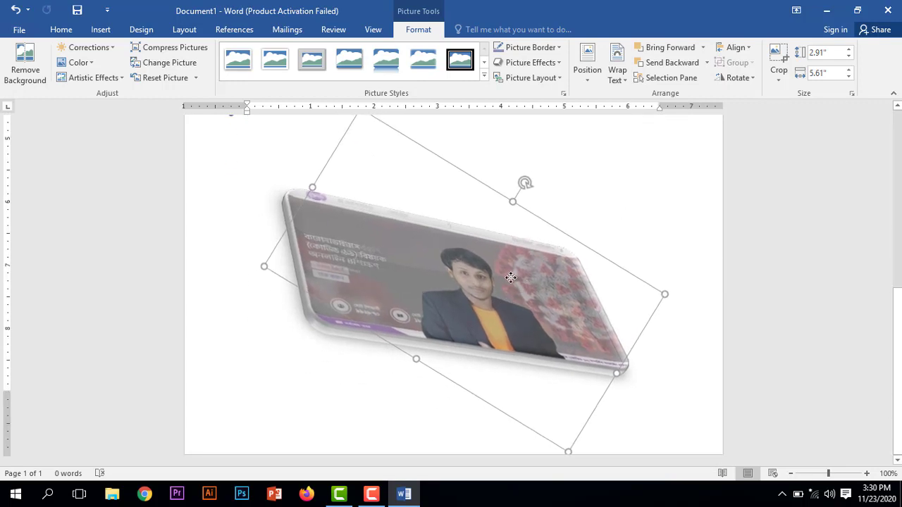
{"action": "left_click_drag", "start_coordinate": [570, 450], "coordinate": [489, 317]}
{"action": "left_click_drag", "start_coordinate": [454, 254], "coordinate": [475, 245]}
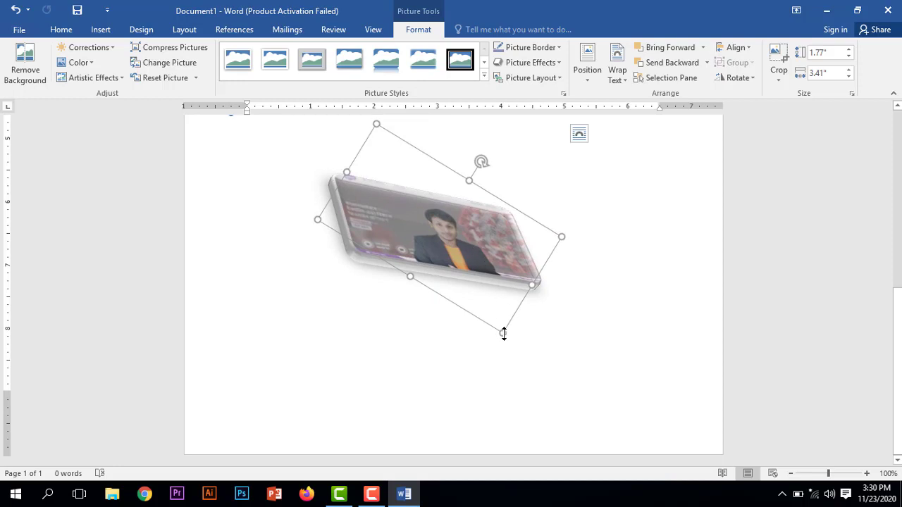
{"action": "left_click_drag", "start_coordinate": [503, 333], "coordinate": [547, 421]}
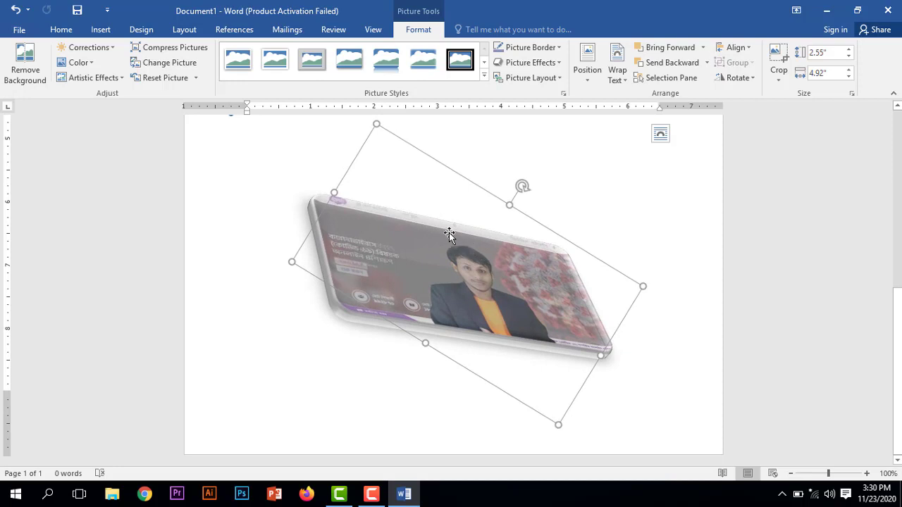
{"action": "left_click", "coordinate": [475, 416]}
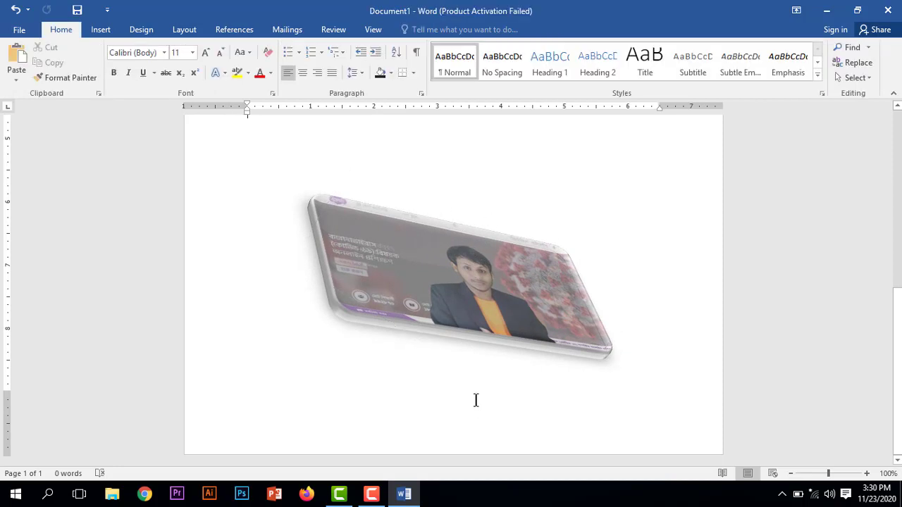
- Drag the rotated screenshot up near the top of the page and place the cursor beneath it
{"action": "left_click", "coordinate": [447, 246]}
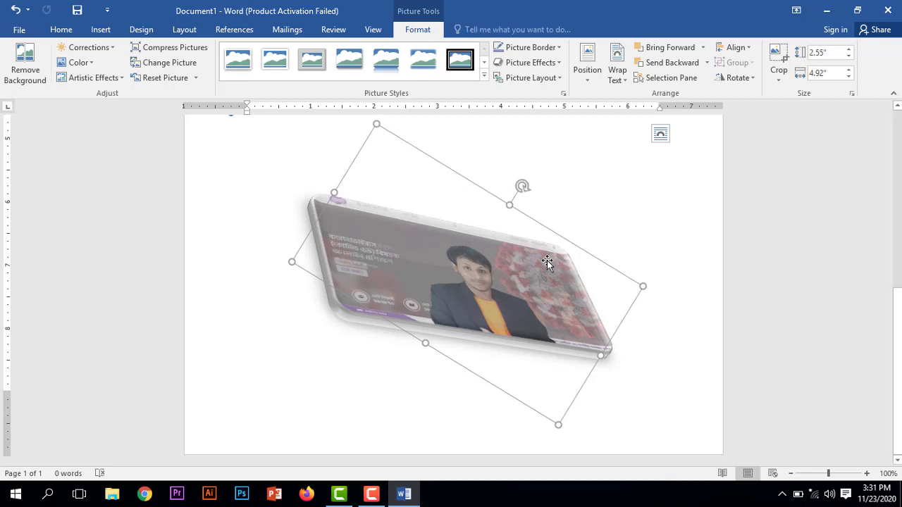
{"action": "left_click", "coordinate": [379, 367]}
{"action": "scroll", "coordinate": [360, 364], "scroll_direction": "up", "scroll_amount": 1}
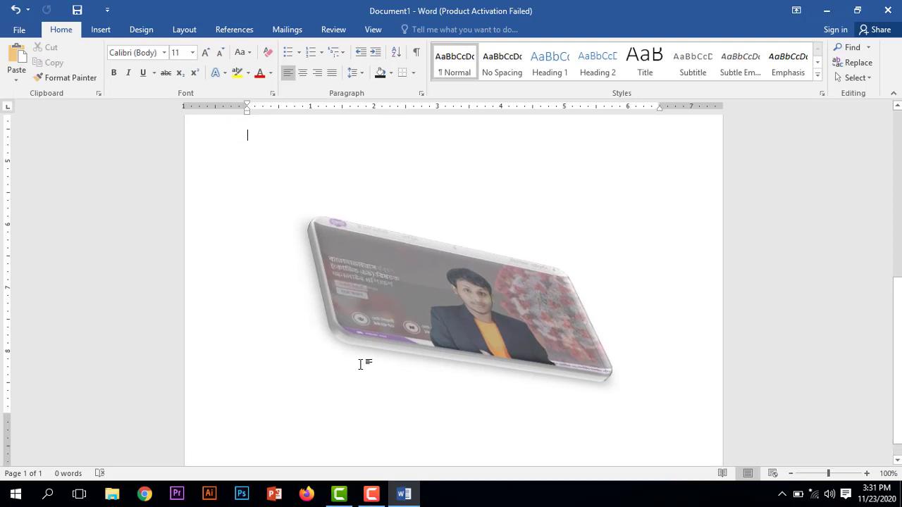
{"action": "left_click_drag", "start_coordinate": [429, 316], "coordinate": [427, 218]}
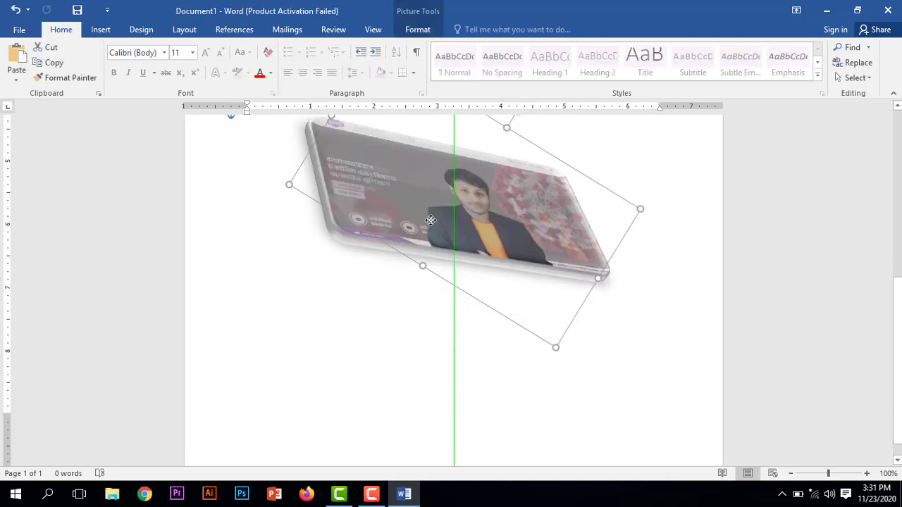
{"action": "left_click", "coordinate": [406, 345]}
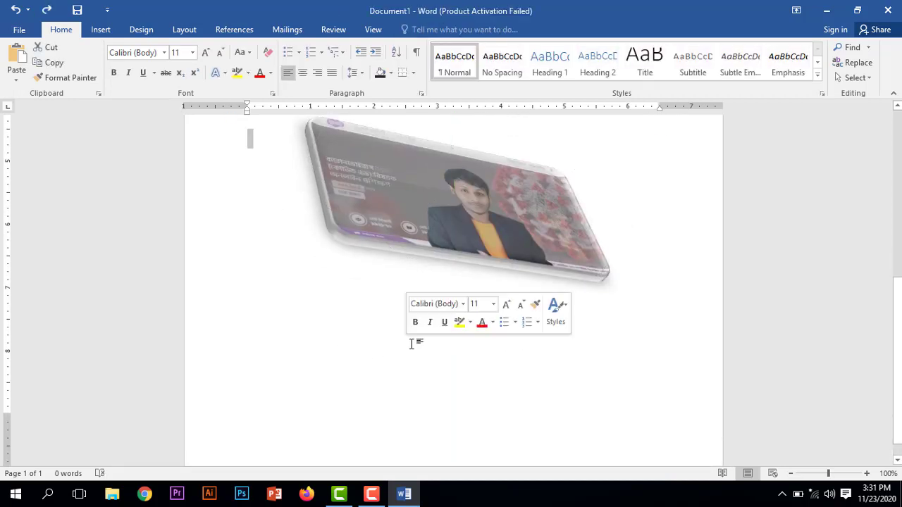
{"action": "scroll", "coordinate": [423, 338], "scroll_direction": "down", "scroll_amount": 1}
{"action": "scroll", "coordinate": [423, 304], "scroll_direction": "up", "scroll_amount": 1}
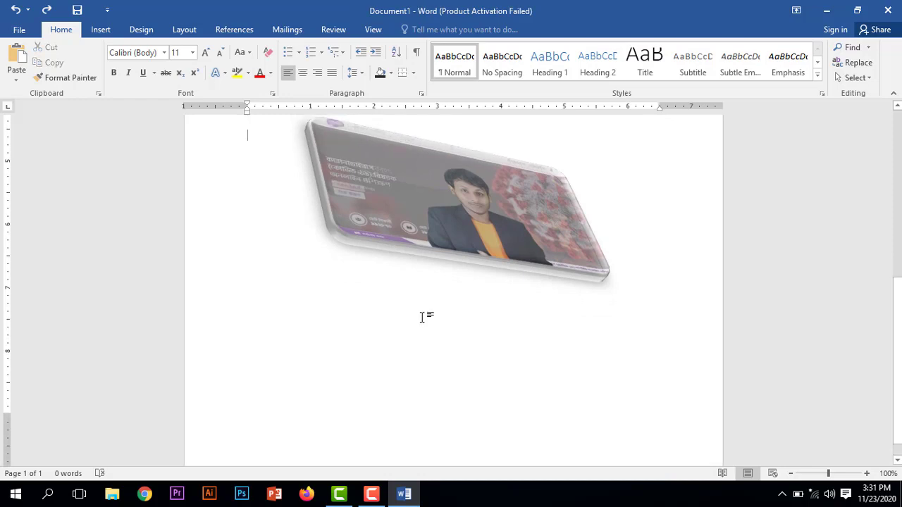
{"action": "left_click", "coordinate": [423, 316]}
- Insert the vlcsnap-error559 picture from the Pictures folder onto a new second page
{"action": "left_click", "coordinate": [105, 28]}
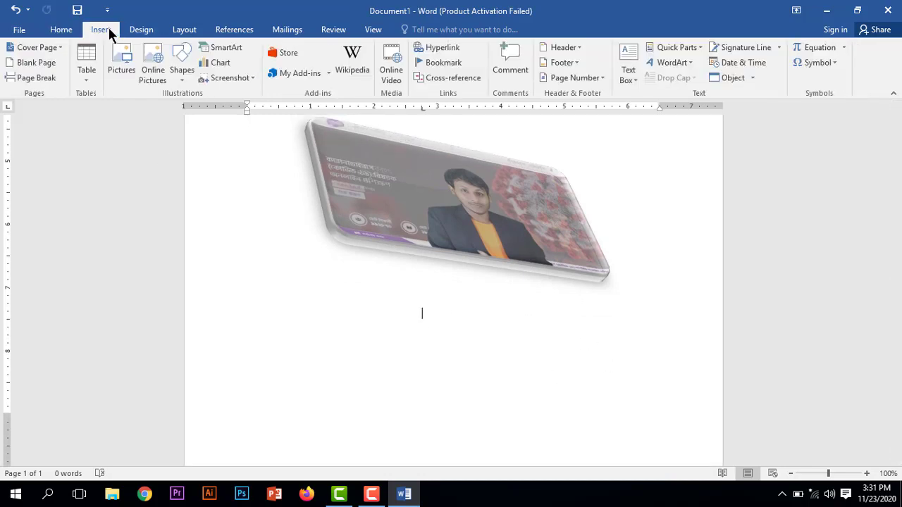
{"action": "left_click", "coordinate": [126, 71]}
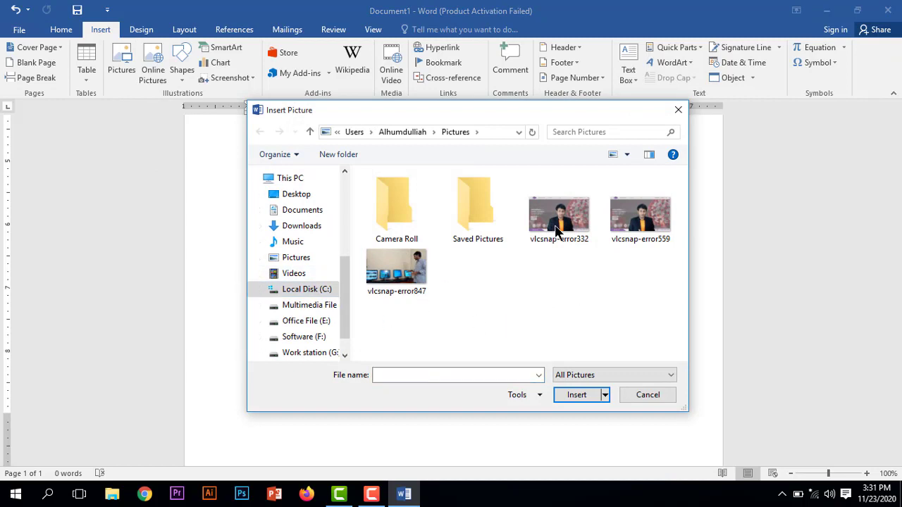
{"action": "left_click", "coordinate": [649, 229]}
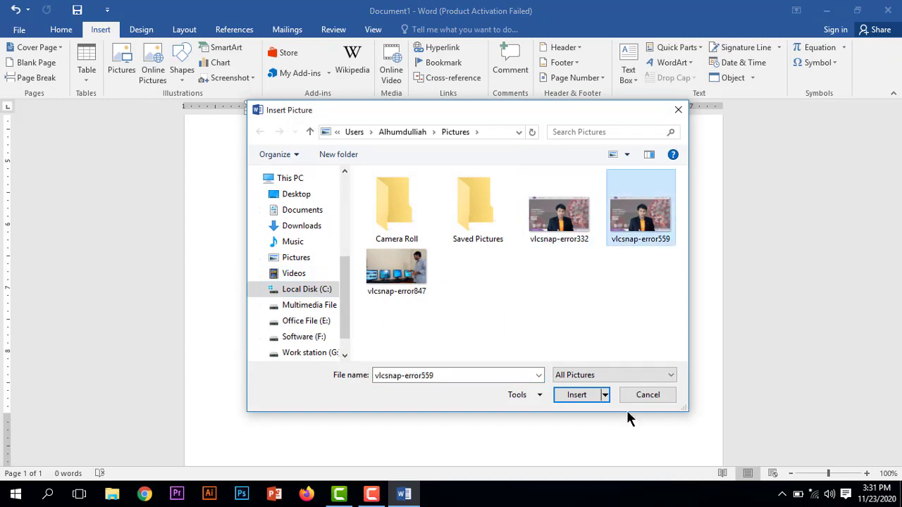
{"action": "left_click", "coordinate": [584, 400]}
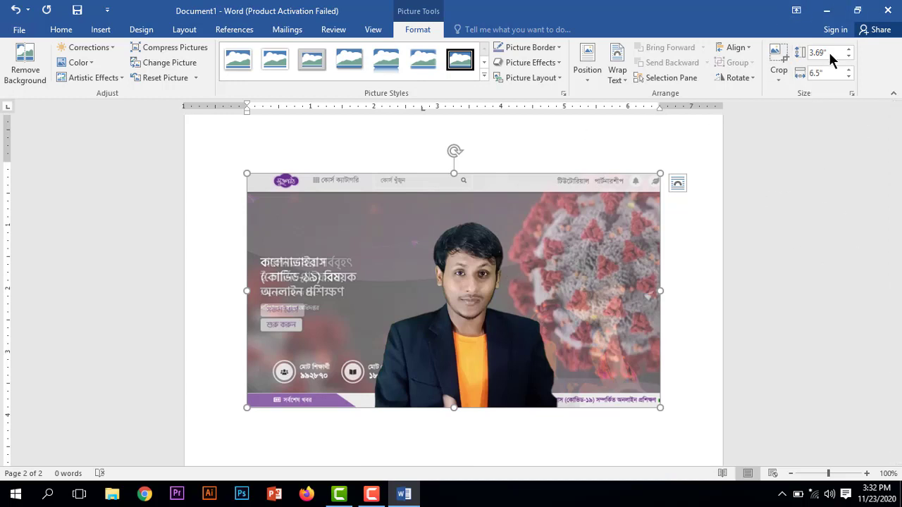
- Crop the new photo's left and right sides to a 2.75-inch-wide portrait frame around the man
{"action": "left_click", "coordinate": [786, 75]}
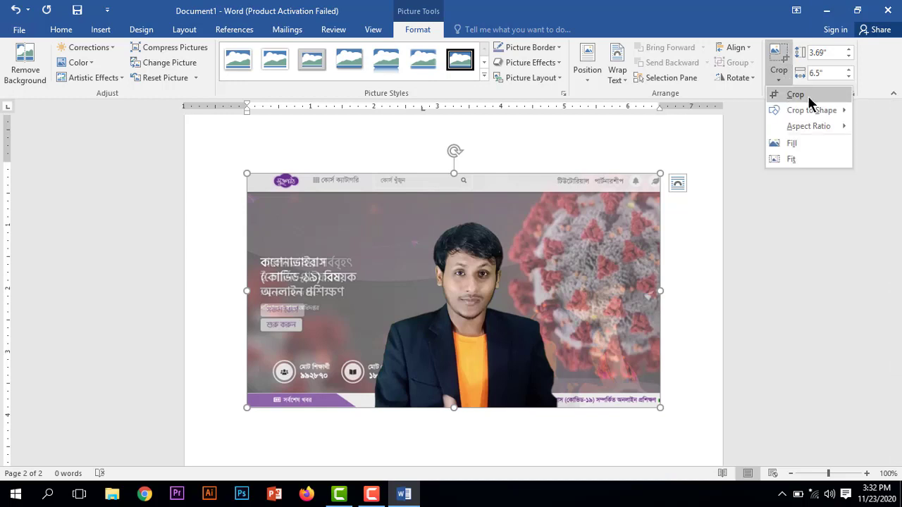
{"action": "mouse_move", "coordinate": [805, 112]}
{"action": "left_click", "coordinate": [802, 93]}
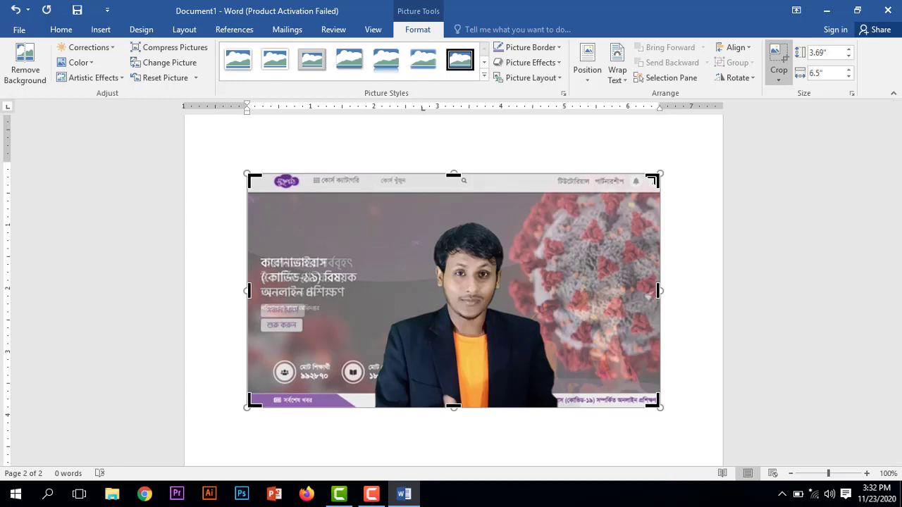
{"action": "left_click_drag", "start_coordinate": [652, 181], "coordinate": [608, 206]}
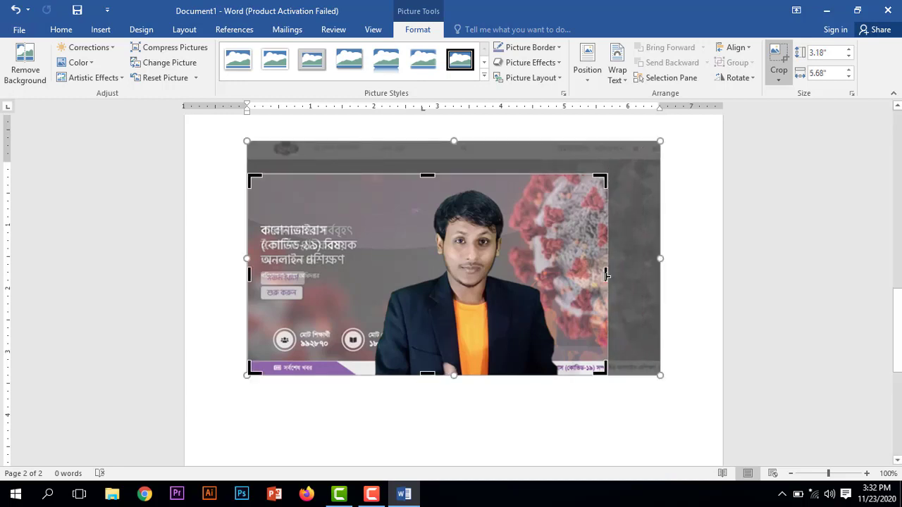
{"action": "left_click_drag", "start_coordinate": [607, 277], "coordinate": [564, 283]}
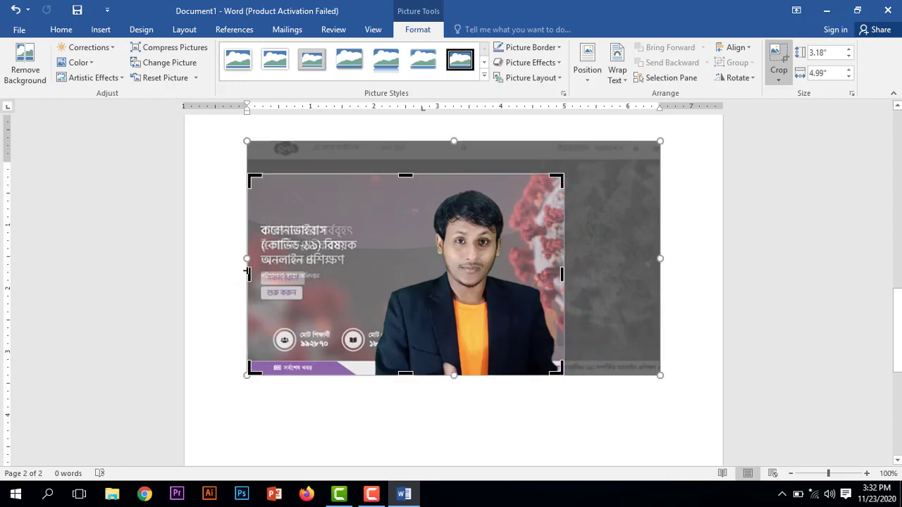
{"action": "left_click_drag", "start_coordinate": [248, 273], "coordinate": [376, 267]}
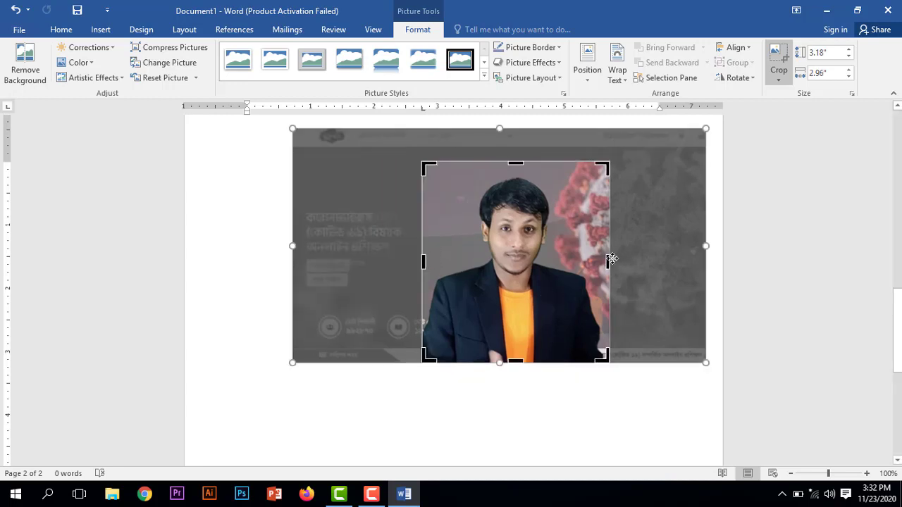
{"action": "left_click_drag", "start_coordinate": [609, 261], "coordinate": [596, 262]}
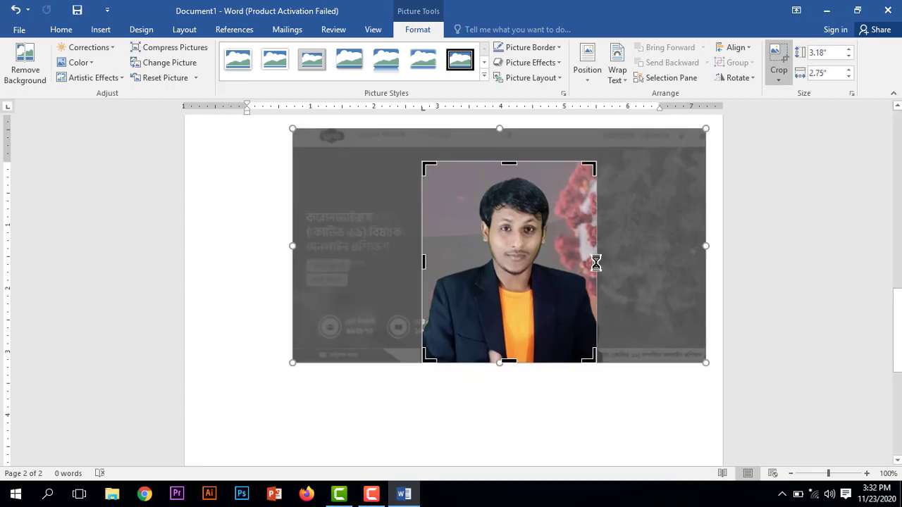
- Finish the crop, give the photo Square text wrapping, and centre it horizontally on the page
{"action": "left_click", "coordinate": [778, 59]}
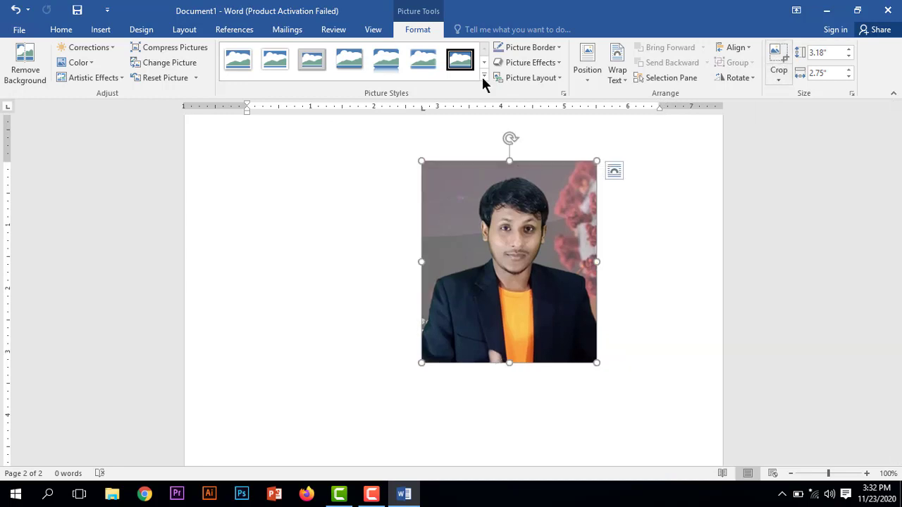
{"action": "left_click_drag", "start_coordinate": [467, 260], "coordinate": [509, 255]}
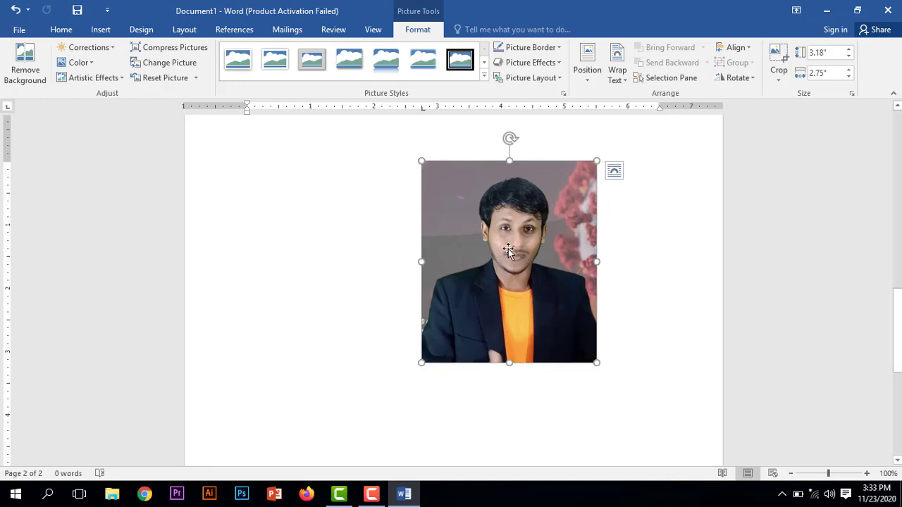
{"action": "left_click", "coordinate": [615, 73]}
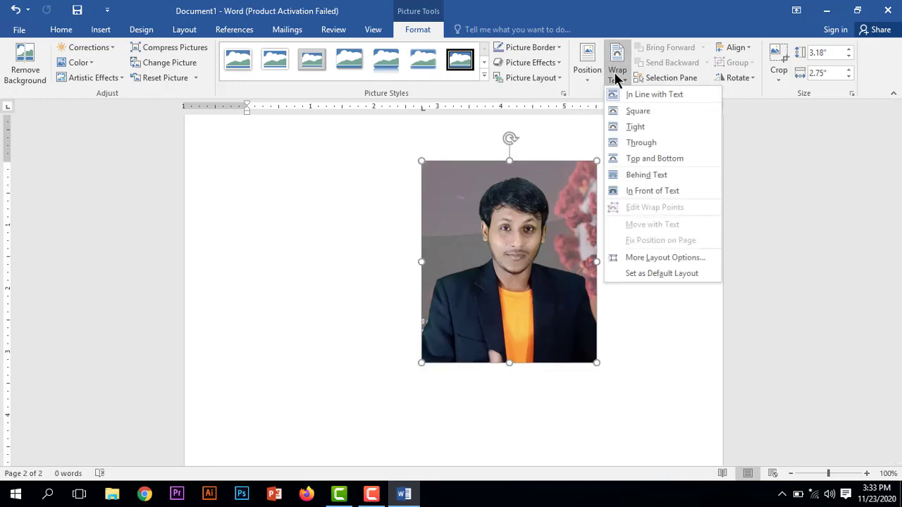
{"action": "left_click", "coordinate": [652, 111]}
{"action": "left_click_drag", "start_coordinate": [551, 211], "coordinate": [496, 210]}
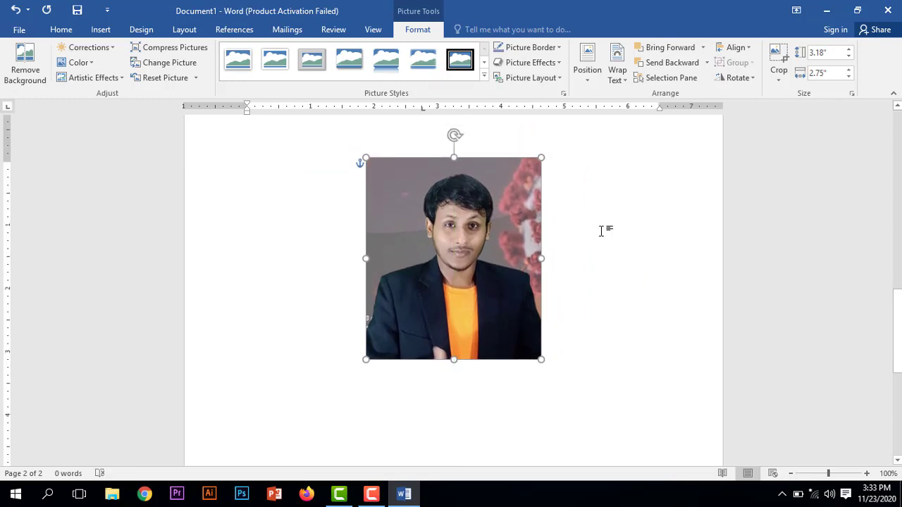
{"action": "mouse_move", "coordinate": [470, 205]}
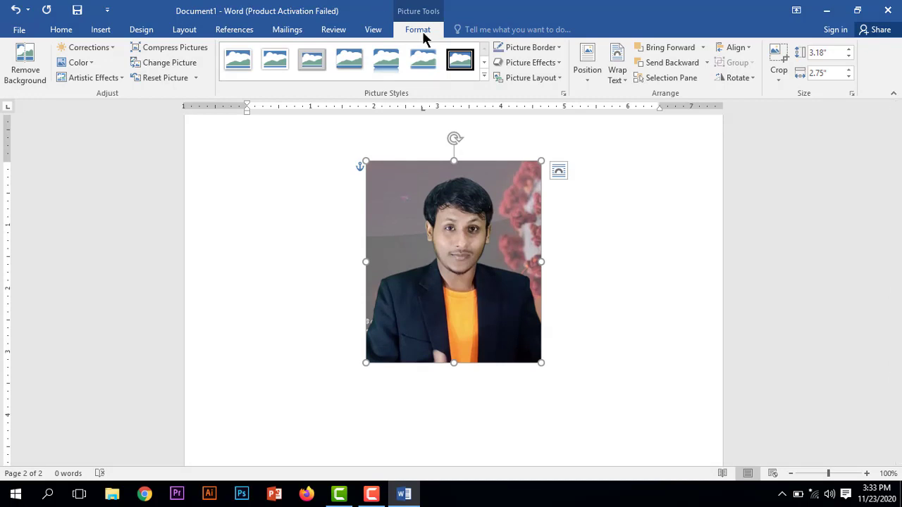
- Remove the photo's background, fitting the keep area around the man in the dark jacket
{"action": "left_click", "coordinate": [28, 74]}
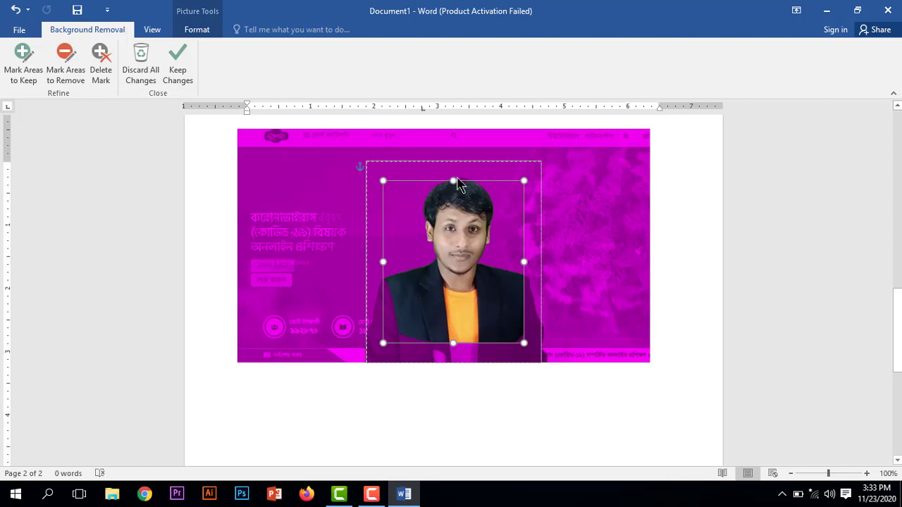
{"action": "left_click_drag", "start_coordinate": [454, 181], "coordinate": [473, 181]}
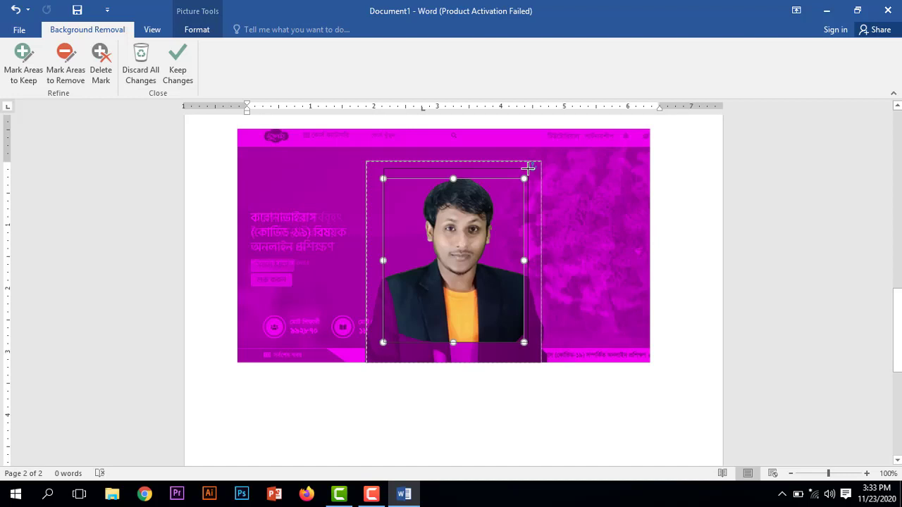
{"action": "left_click_drag", "start_coordinate": [529, 168], "coordinate": [528, 168]}
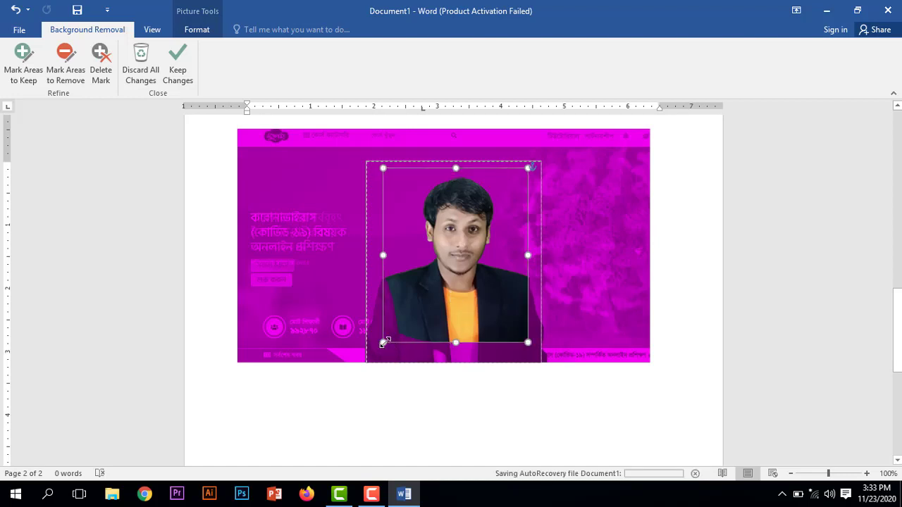
{"action": "left_click_drag", "start_coordinate": [383, 343], "coordinate": [372, 363]}
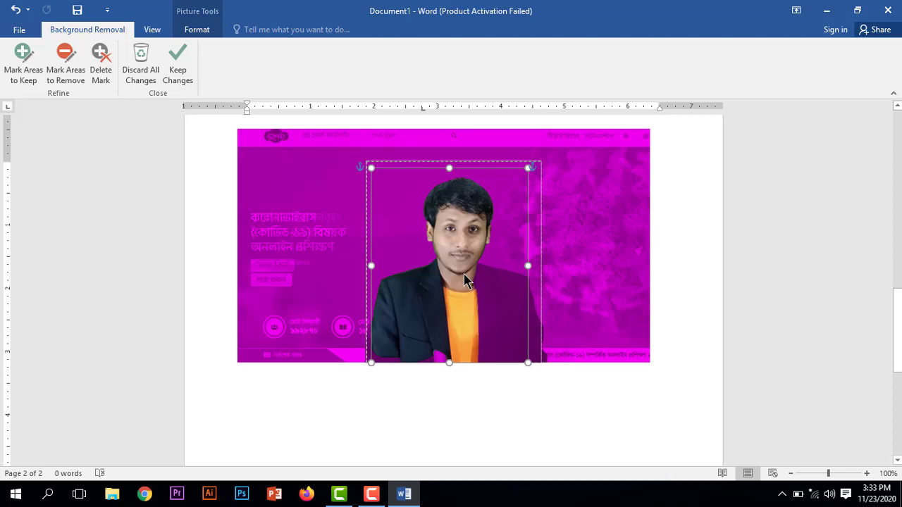
{"action": "key", "text": "Escape"}
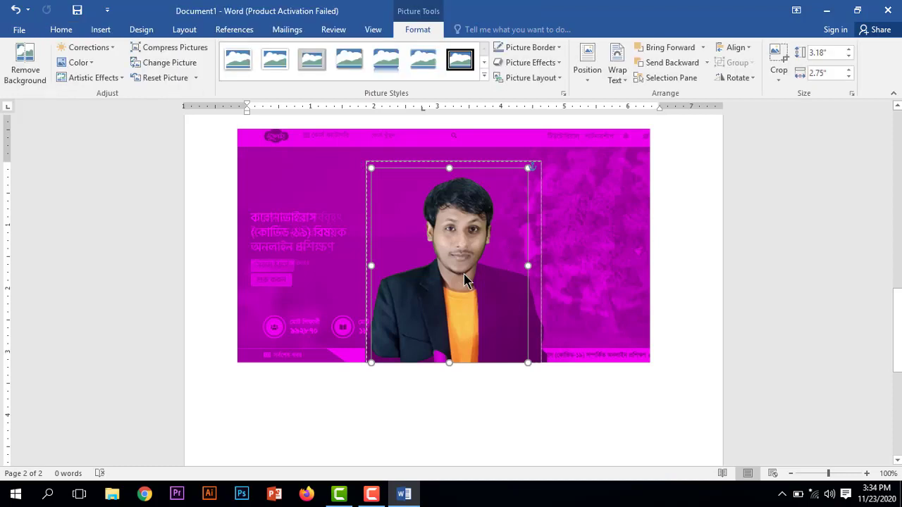
{"action": "left_click", "coordinate": [465, 281]}
{"action": "left_click_drag", "start_coordinate": [372, 363], "coordinate": [399, 328]}
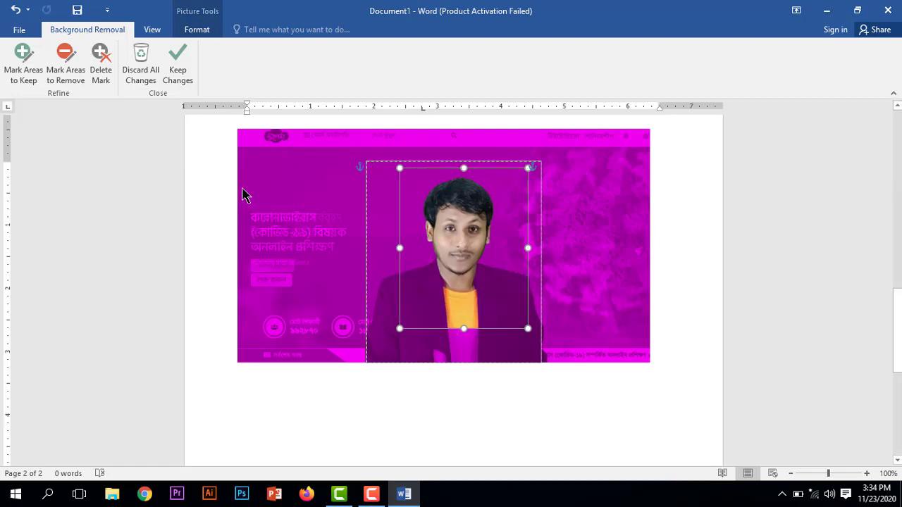
{"action": "left_click", "coordinate": [183, 65]}
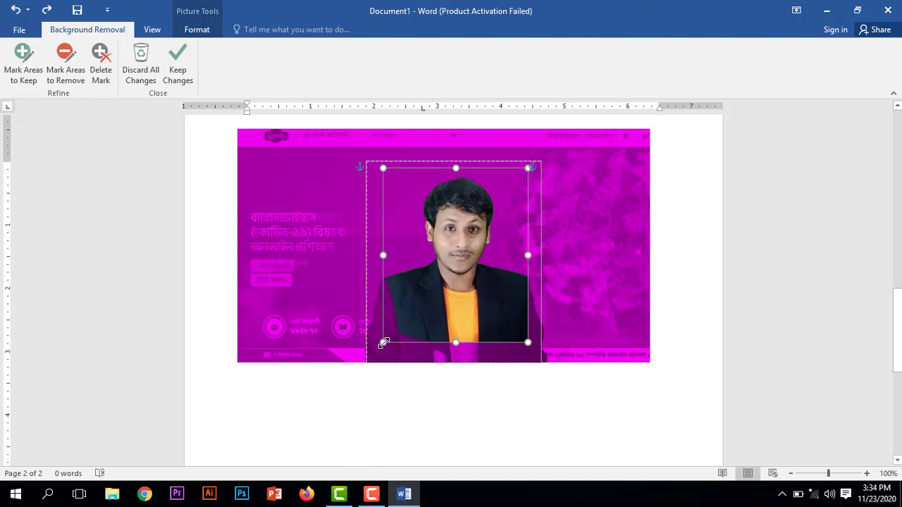
{"action": "left_click_drag", "start_coordinate": [383, 347], "coordinate": [371, 369]}
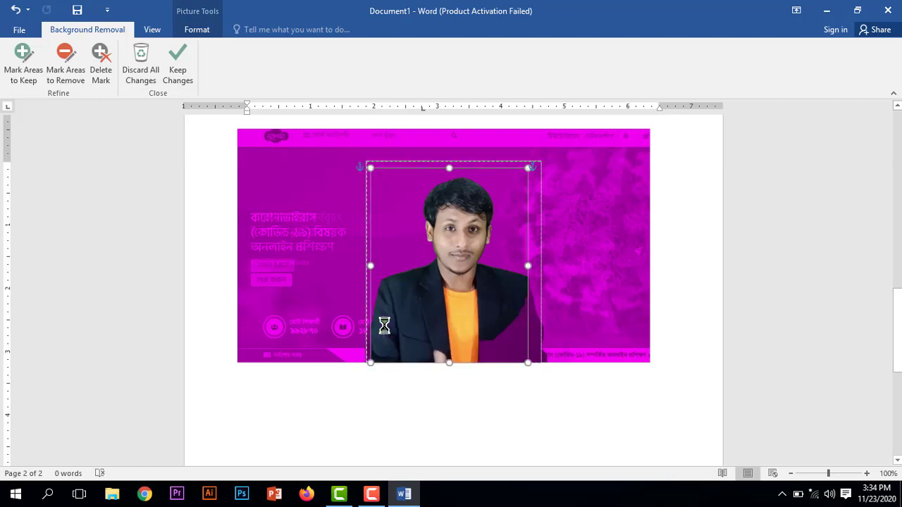
{"action": "left_click", "coordinate": [187, 70]}
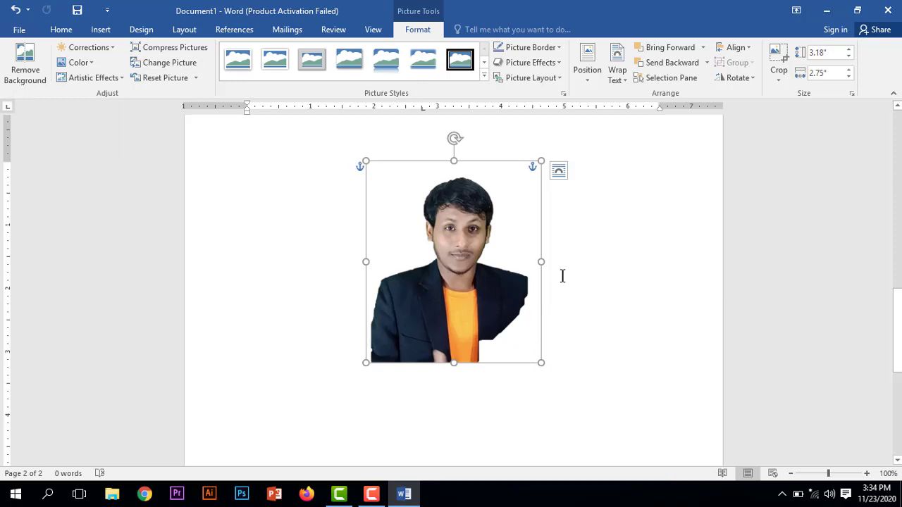
- Redo the background removal with the keep area widened to include the man's full jacket
{"action": "key", "text": "alt+j"}
{"action": "key", "text": "p"}
{"action": "key", "text": "e"}
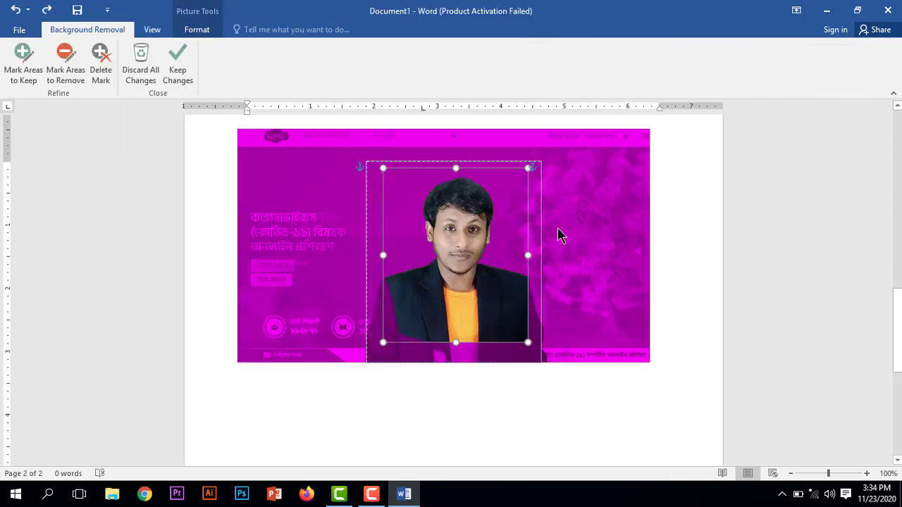
{"action": "left_click_drag", "start_coordinate": [527, 343], "coordinate": [542, 364]}
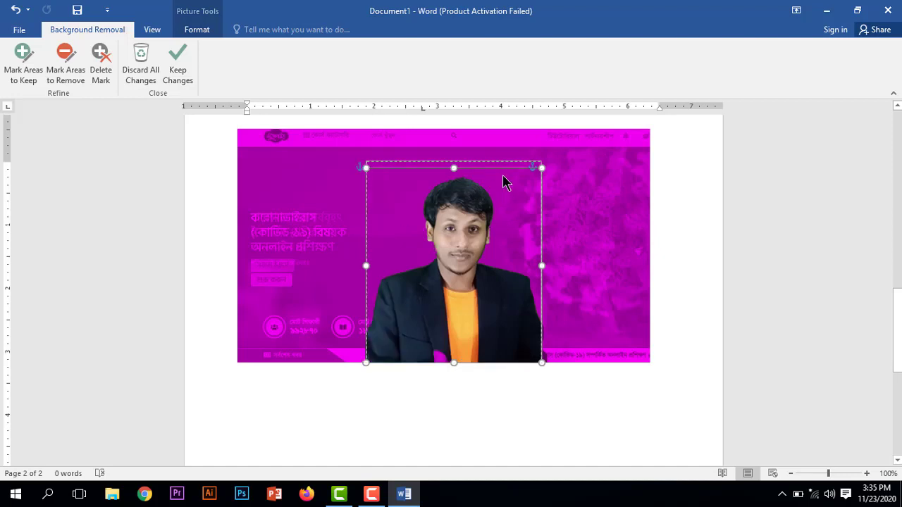
{"action": "left_click", "coordinate": [180, 73]}
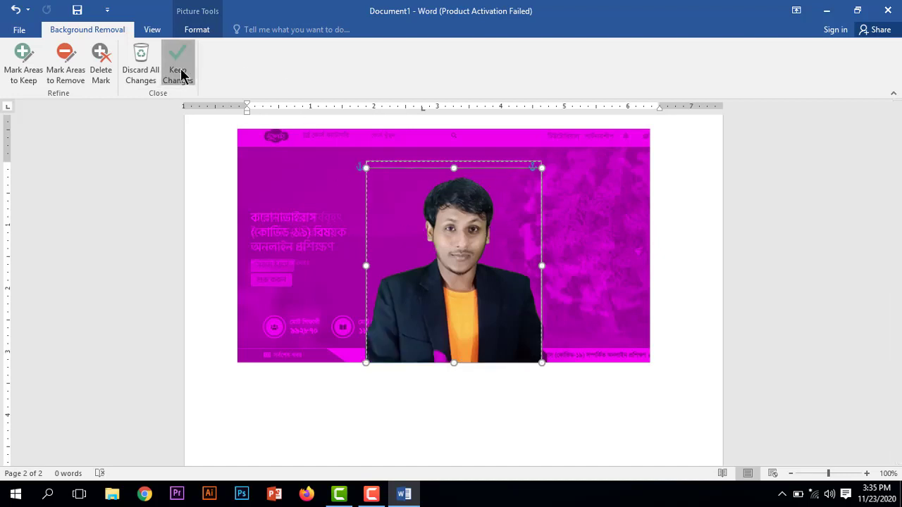
{"action": "left_click", "coordinate": [584, 261]}
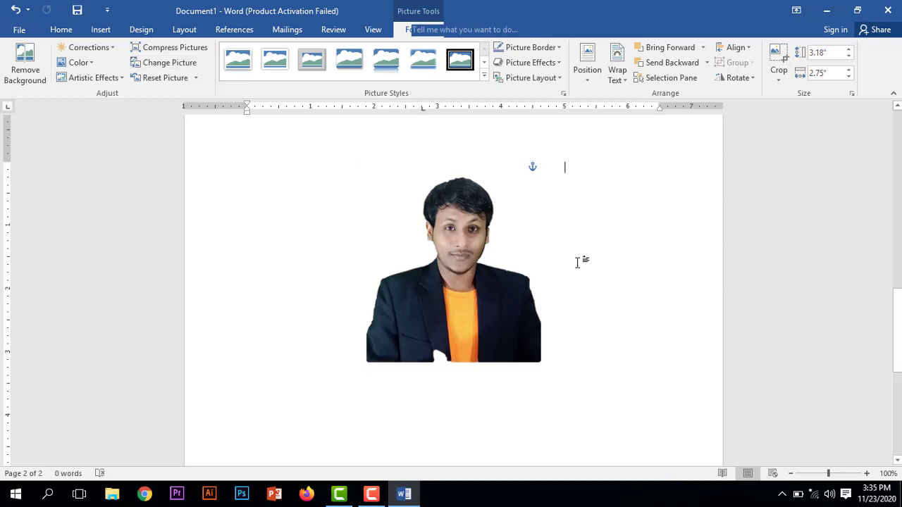
- Place the cut-out centred on page 1 beneath the tilted screenshot, sized 2.53" by 2.19"
{"action": "left_click", "coordinate": [509, 308]}
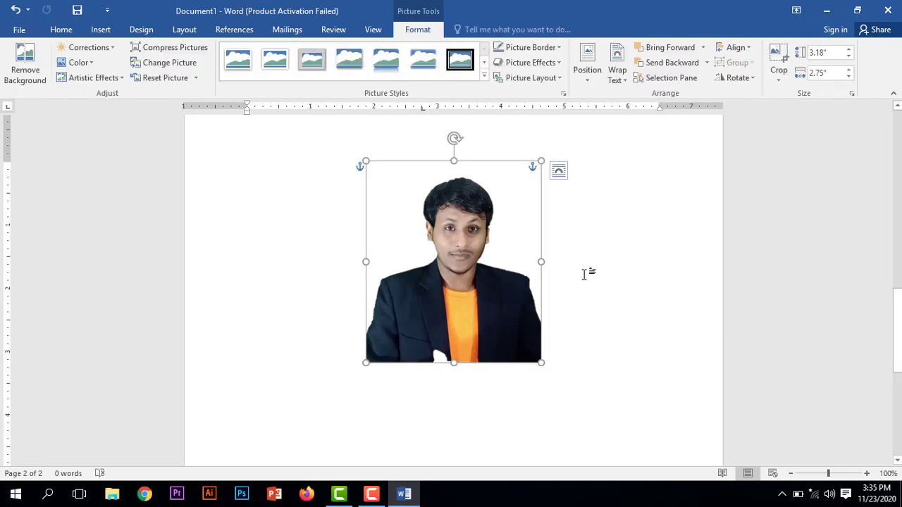
{"action": "left_click_drag", "start_coordinate": [472, 291], "coordinate": [446, 264]}
{"action": "left_click_drag", "start_coordinate": [541, 365], "coordinate": [456, 266]}
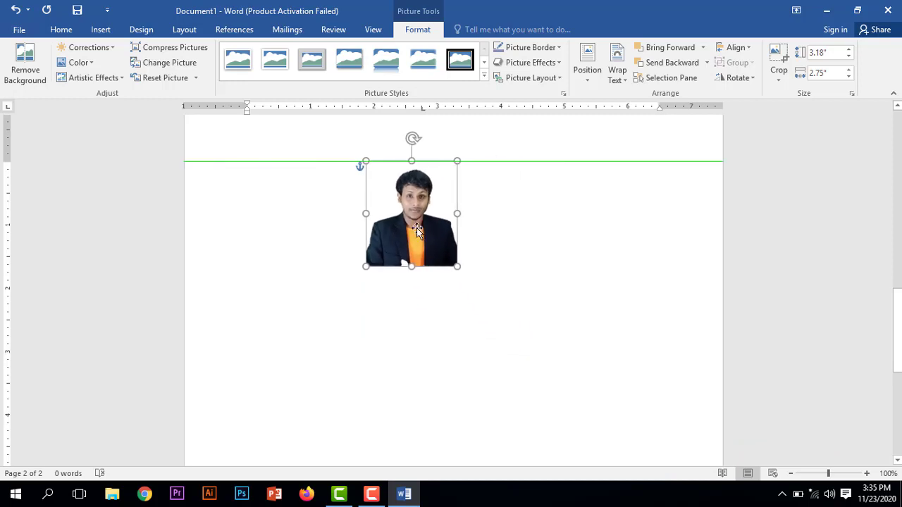
{"action": "left_click_drag", "start_coordinate": [416, 227], "coordinate": [417, 228]}
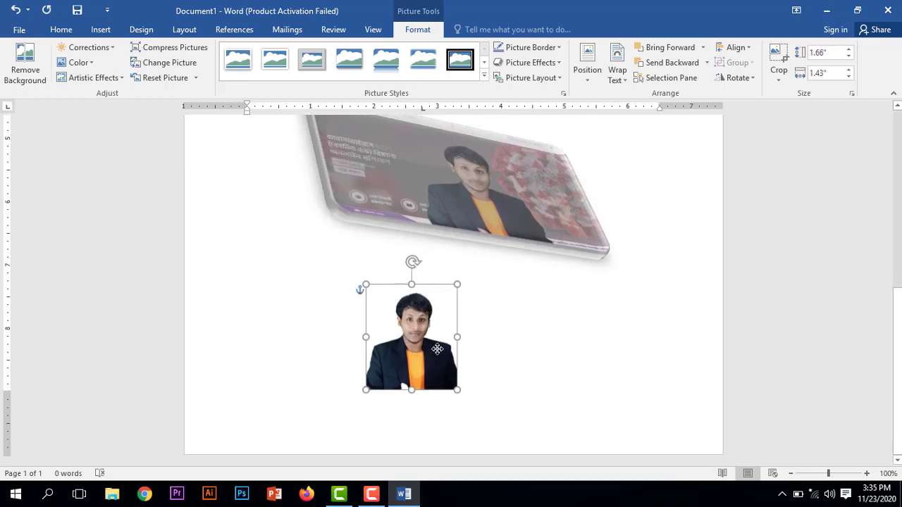
{"action": "left_click_drag", "start_coordinate": [437, 349], "coordinate": [488, 358]}
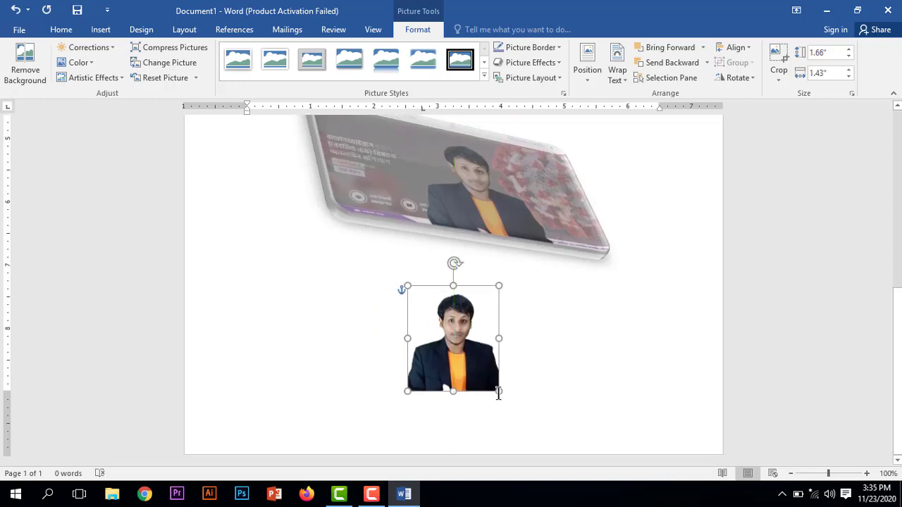
{"action": "left_click_drag", "start_coordinate": [499, 395], "coordinate": [545, 431]}
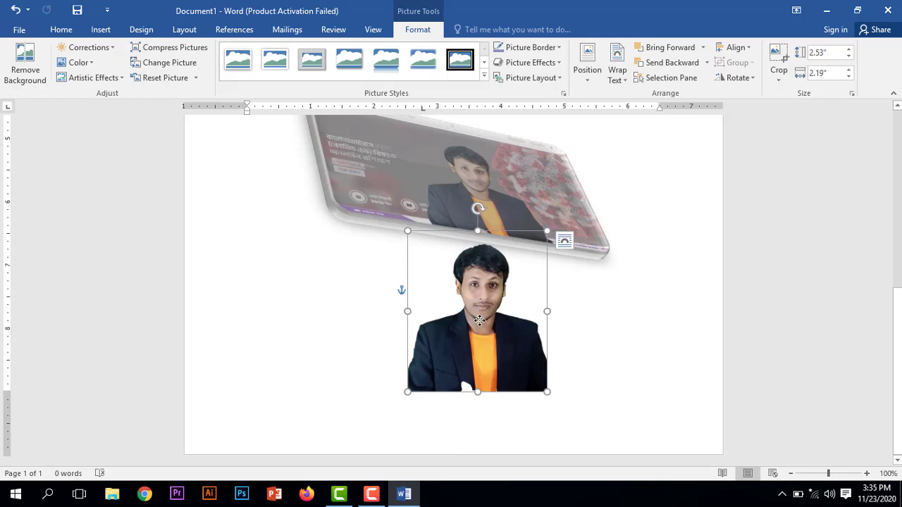
{"action": "left_click_drag", "start_coordinate": [480, 321], "coordinate": [460, 365]}
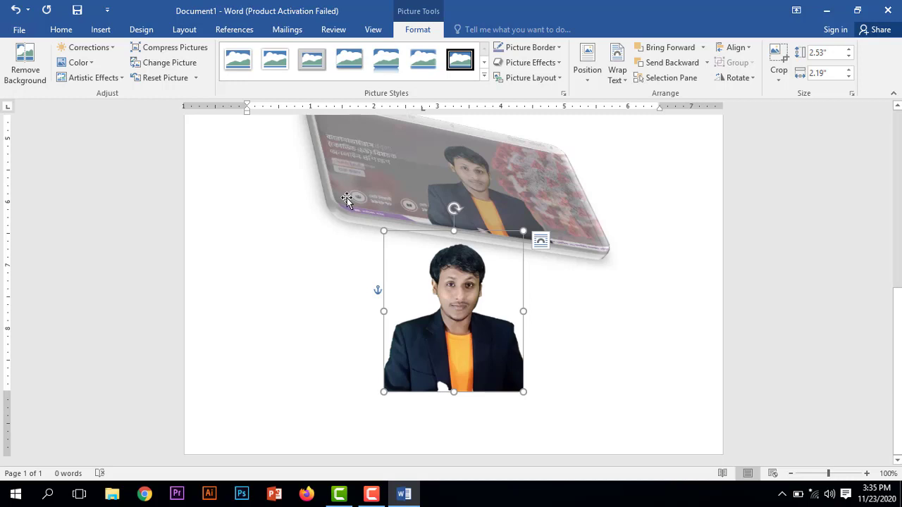
{"action": "left_click", "coordinate": [99, 30]}
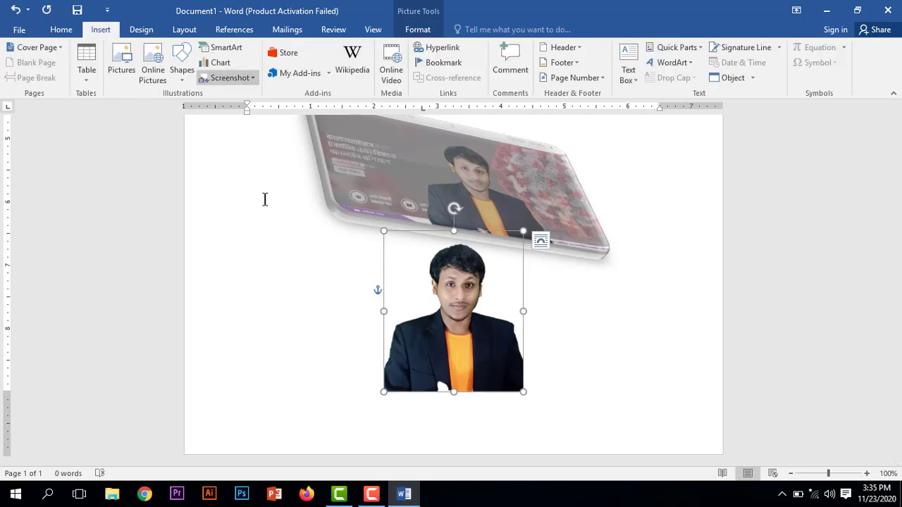